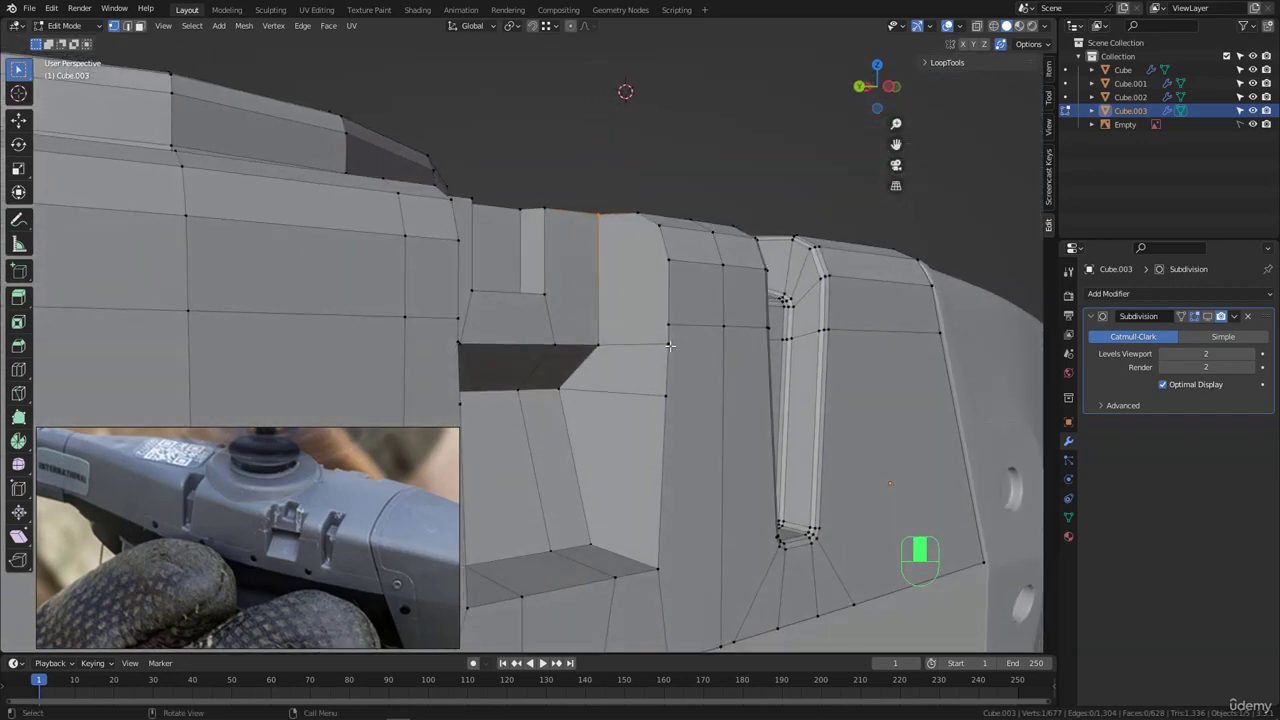
{"action": "middle_click_drag", "start_coordinate": [585, 356], "coordinate": [632, 341]}
{"action": "scroll", "coordinate": [607, 359], "scroll_direction": "up", "scroll_amount": 1}
{"action": "scroll", "coordinate": [607, 359], "scroll_direction": "down", "scroll_amount": 2}
{"action": "scroll", "coordinate": [632, 341], "scroll_direction": "up", "scroll_amount": 1}
{"action": "key", "text": "ctrl+alt+g"}
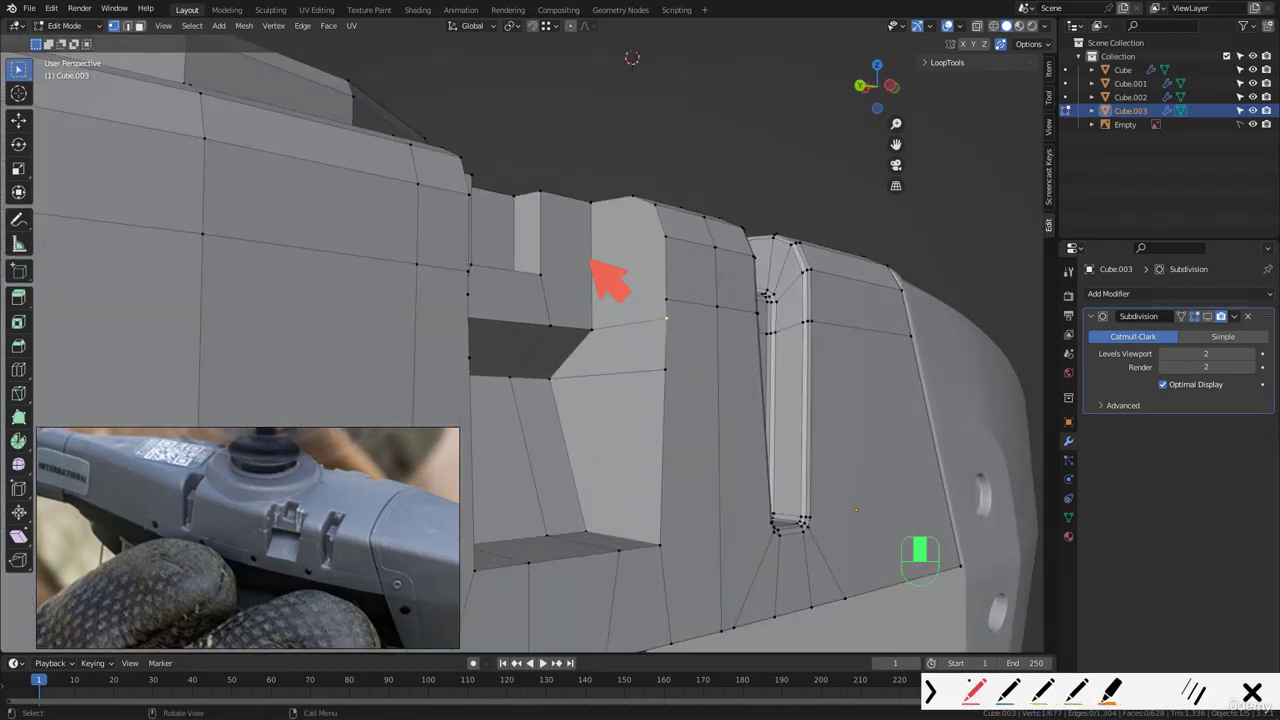
{"action": "left_click_drag", "start_coordinate": [590, 262], "coordinate": [595, 341]}
{"action": "mouse_move", "coordinate": [550, 386]}
{"action": "left_mouse_down"}
{"action": "mouse_move", "coordinate": [590, 337]}
{"action": "mouse_move", "coordinate": [622, 358]}
{"action": "left_mouse_up"}
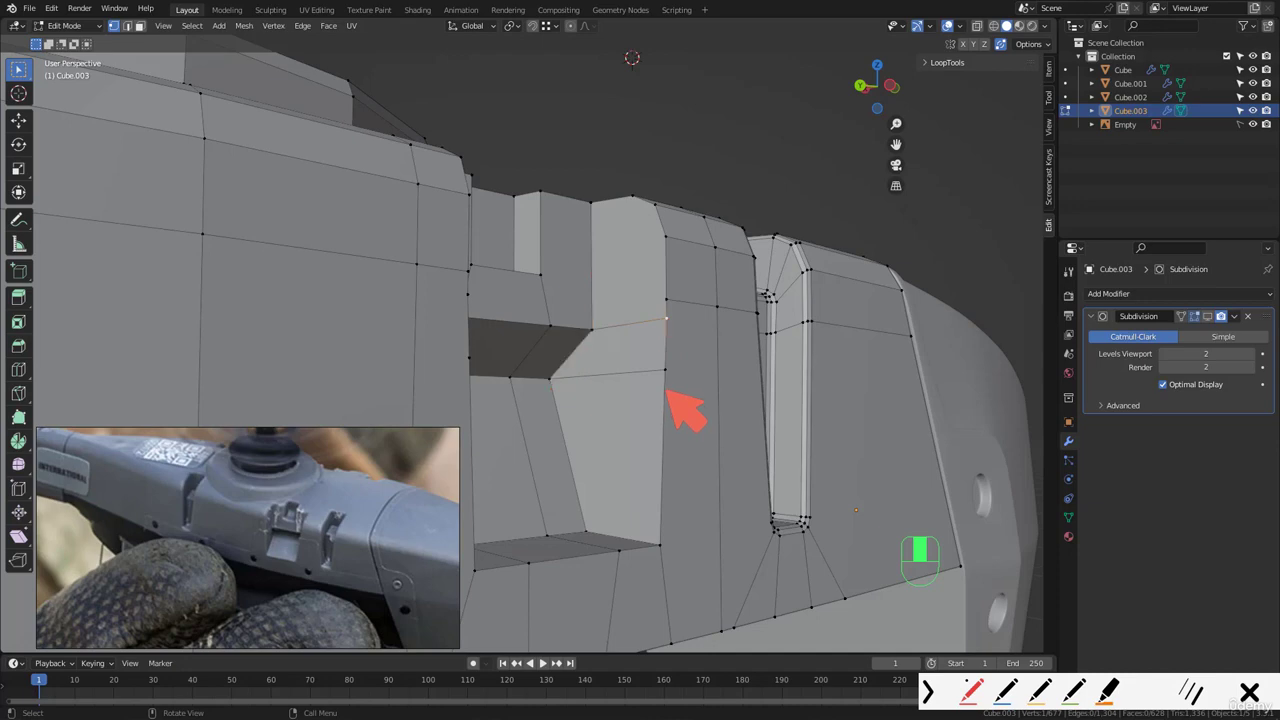
{"action": "key", "text": "Escape"}
- Dissolve the lower horizontal edge on the light-coloured side wall of the large recess
{"action": "scroll", "coordinate": [666, 390], "scroll_direction": "down", "scroll_amount": 1}
{"action": "mouse_move", "coordinate": [648, 385]}
{"action": "middle_mouse_down"}
{"action": "mouse_move", "coordinate": [667, 381]}
{"action": "mouse_move", "coordinate": [624, 380]}
{"action": "mouse_move", "coordinate": [635, 375]}
{"action": "middle_mouse_up"}
{"action": "key", "text": "2"}
{"action": "left_click", "coordinate": [621, 381]}
{"action": "key", "text": "ctrl+x"}
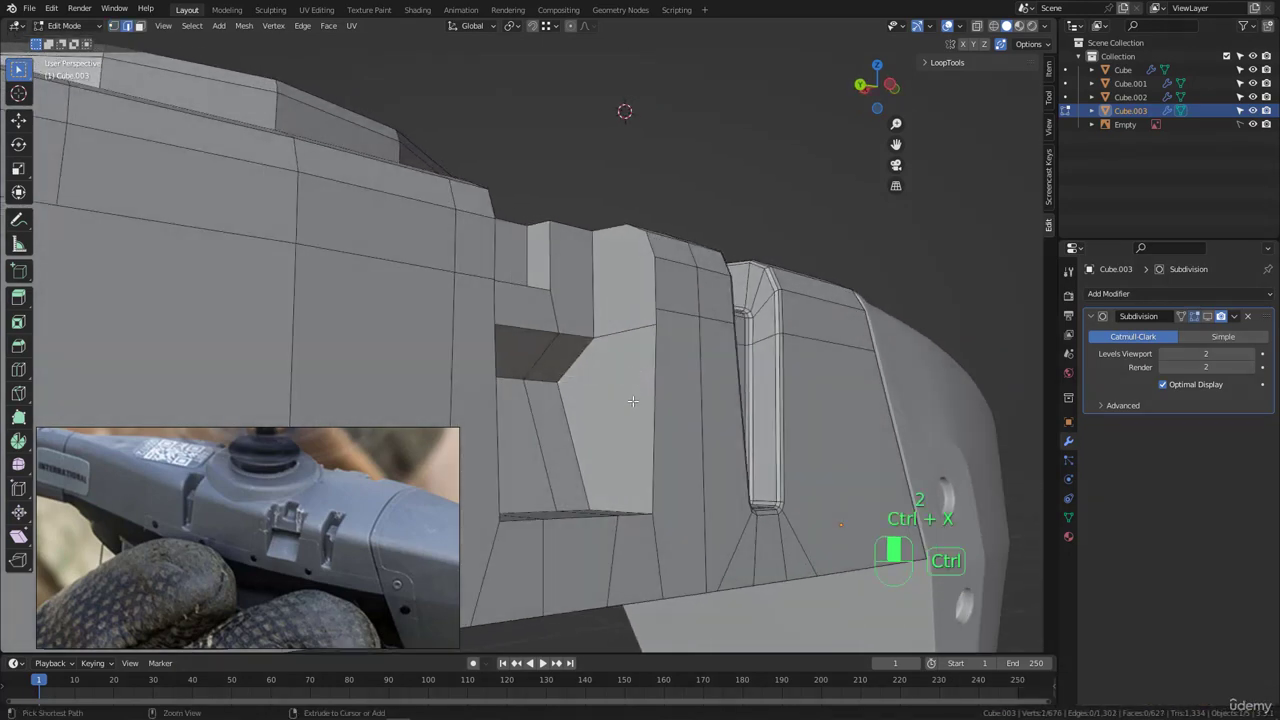
- Slide the side wall's outer vertex down along the recess's vertical border edge
{"action": "key", "text": "1"}
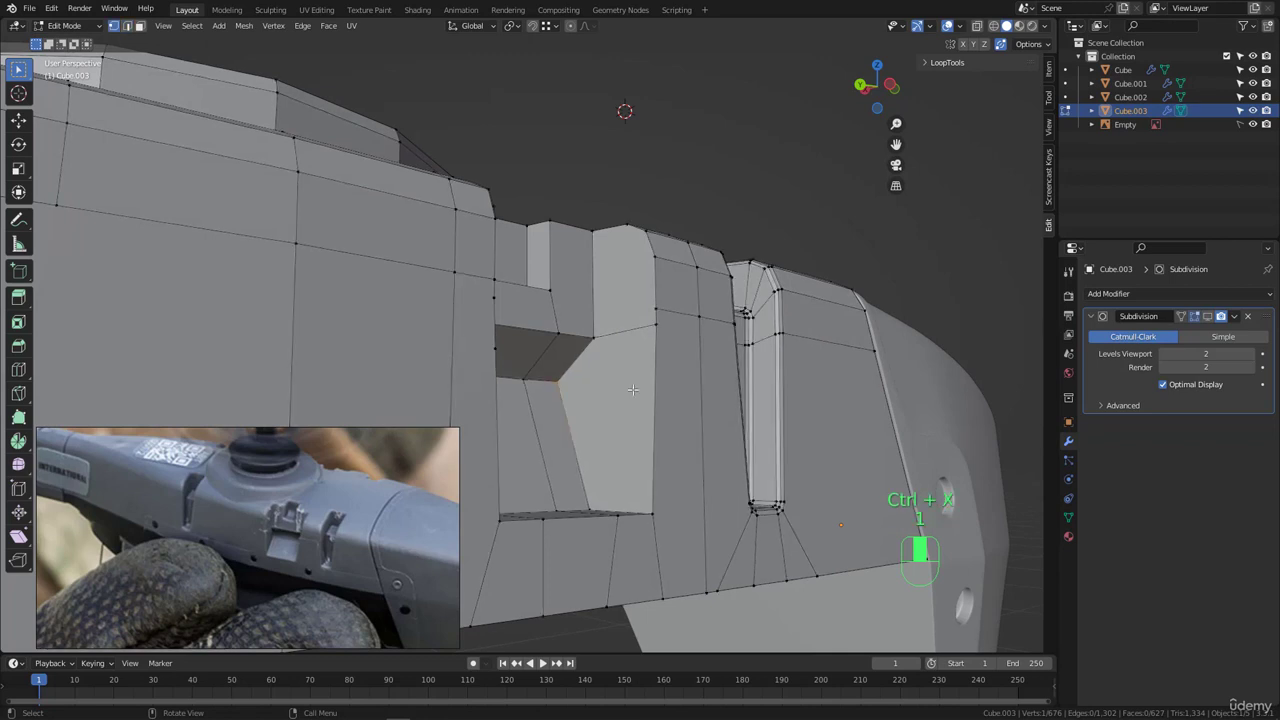
{"action": "key", "text": "g"}
{"action": "key", "text": "g"}
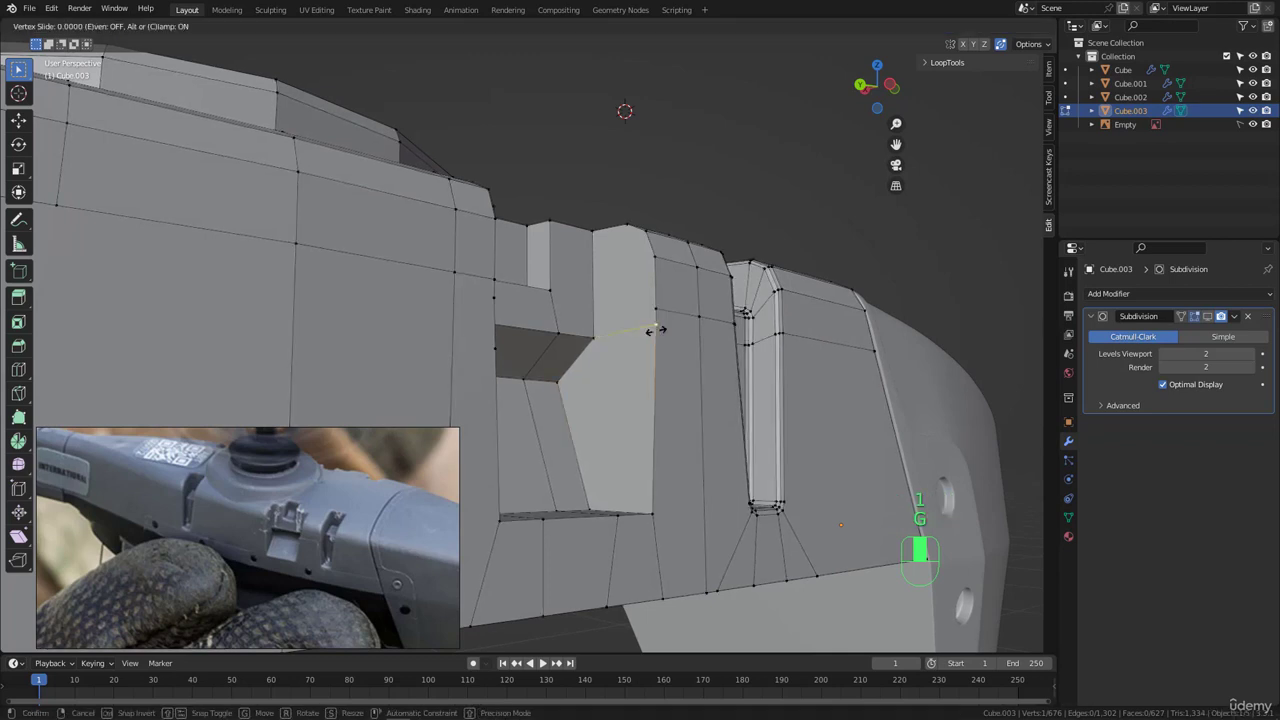
{"action": "left_click", "coordinate": [651, 376]}
- Add an edge loop across the face below the small notch and knife-cut it on to the outer border of the adjacent side wall
{"action": "middle_click_drag", "start_coordinate": [651, 376], "coordinate": [706, 350]}
{"action": "key", "text": "ctrl+r"}
{"action": "left_click", "coordinate": [628, 343]}
{"action": "left_click", "coordinate": [630, 343]}
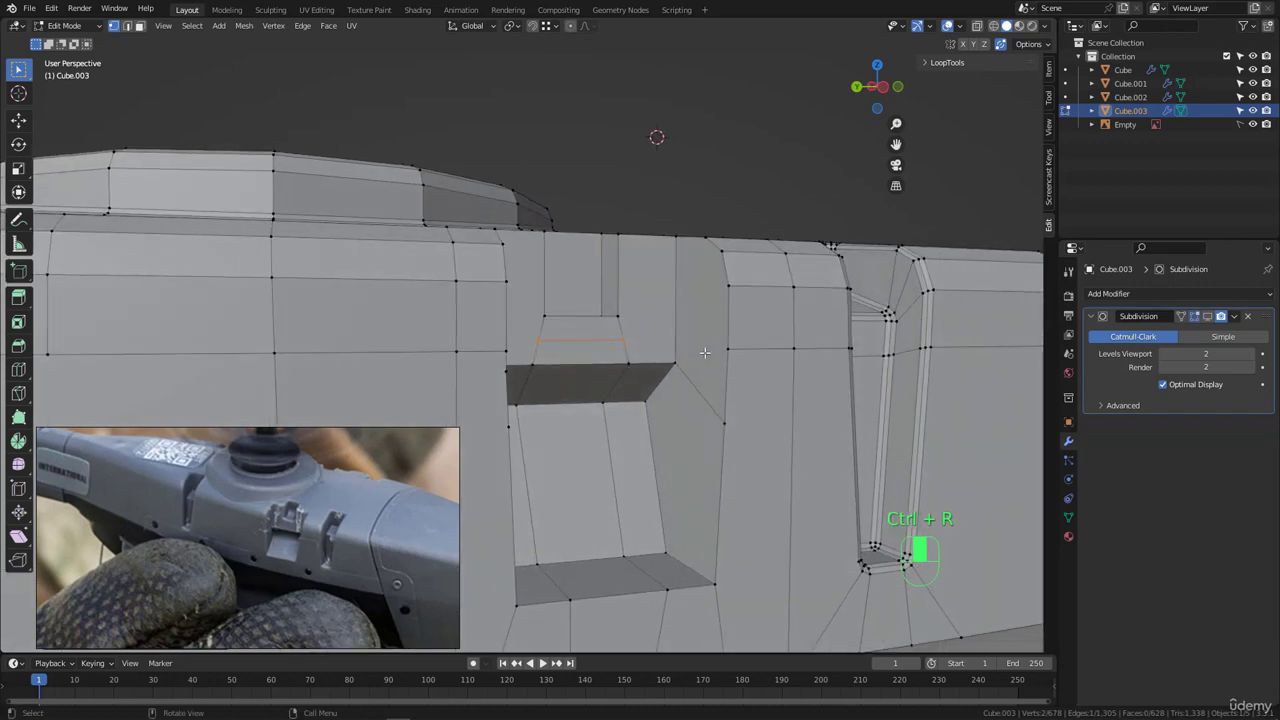
{"action": "key", "text": "k"}
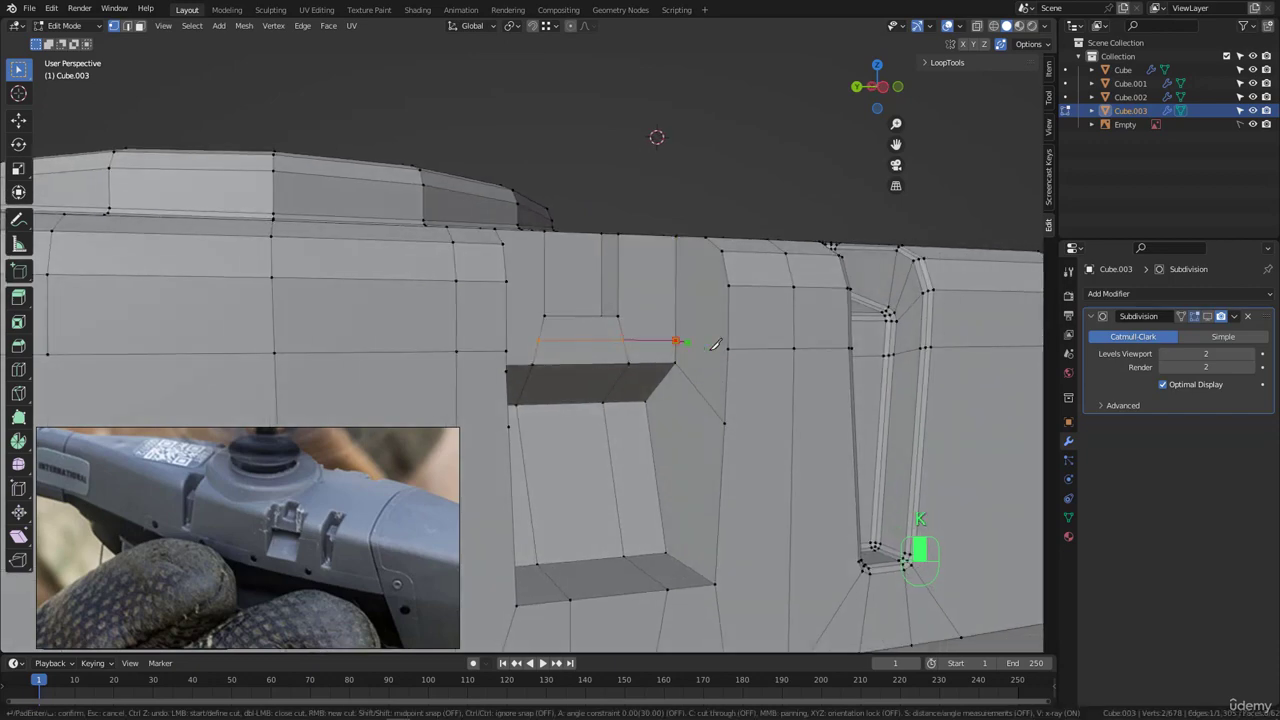
{"action": "key", "text": "Return"}
- Knife-cut the horizontal line from the face below the notch across the opposite dark side wall to its outer border
{"action": "middle_click_drag", "start_coordinate": [716, 353], "coordinate": [565, 343]}
{"action": "key", "text": "k"}
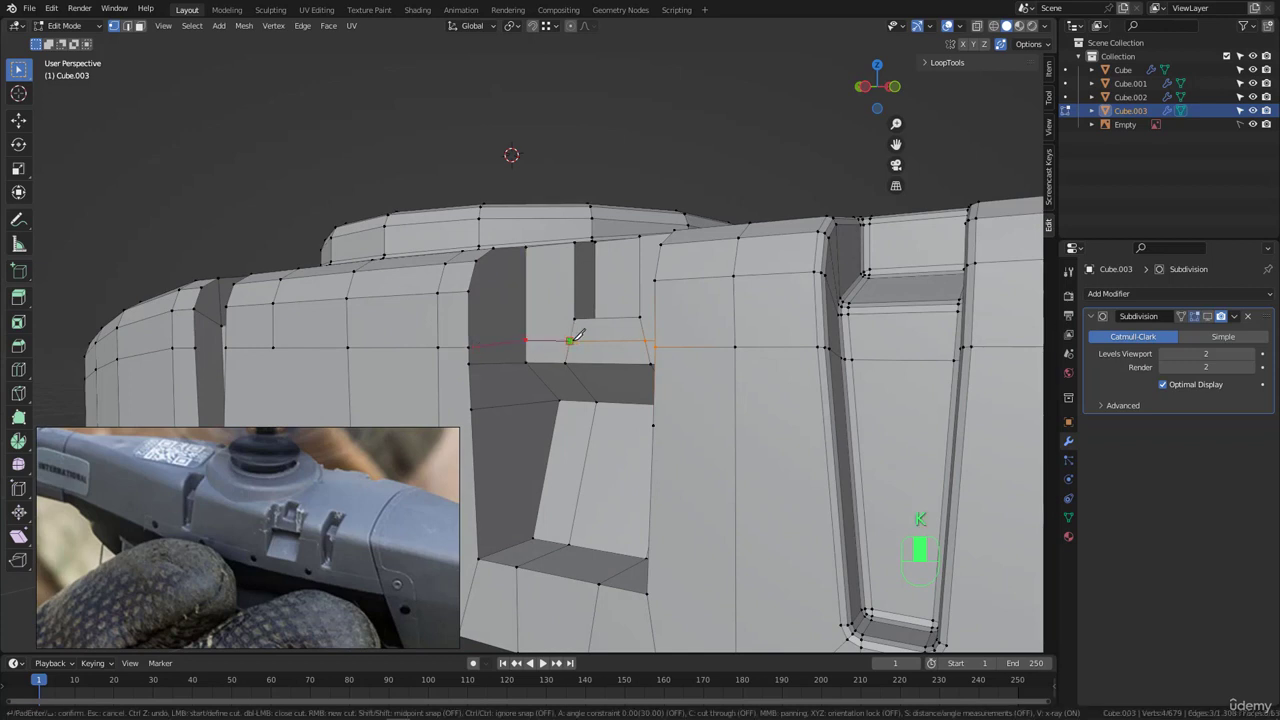
{"action": "key", "text": "Return"}
- Dissolve the extra edge on the dark side wall and slide its outer vertex down the recess border by about 0.25
{"action": "middle_click_drag", "start_coordinate": [505, 402], "coordinate": [562, 351]}
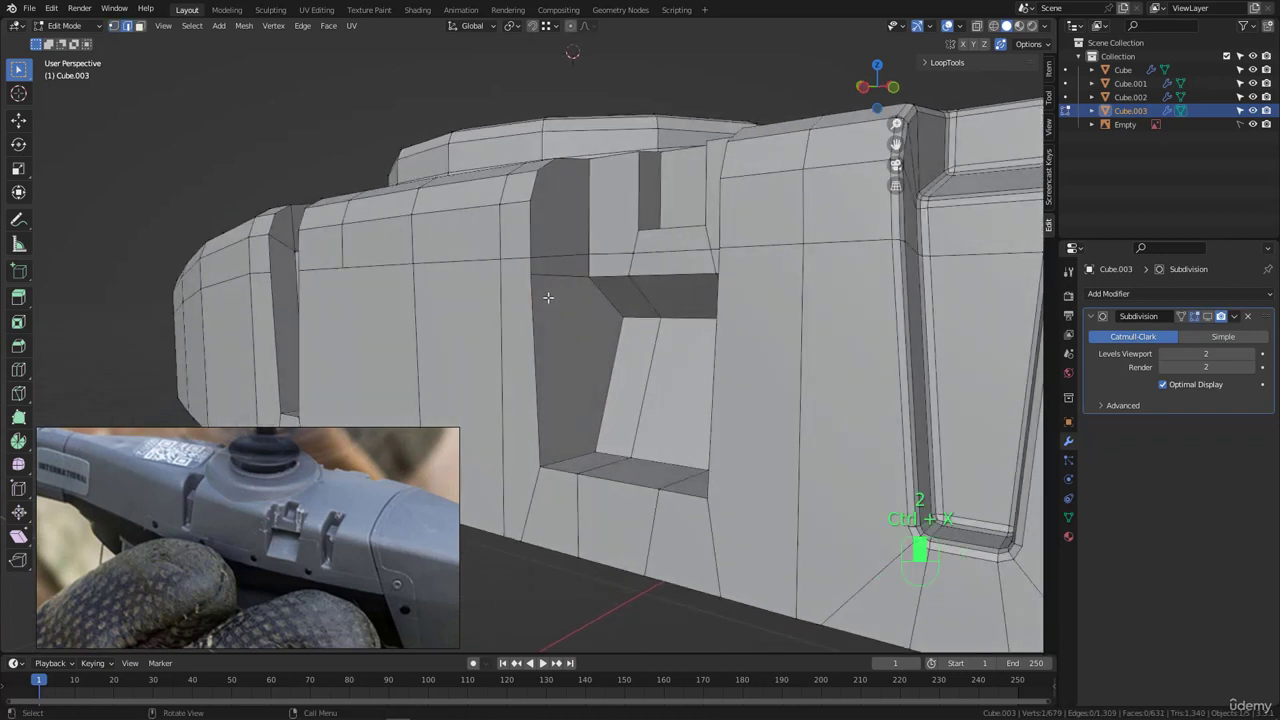
{"action": "key", "text": "1"}
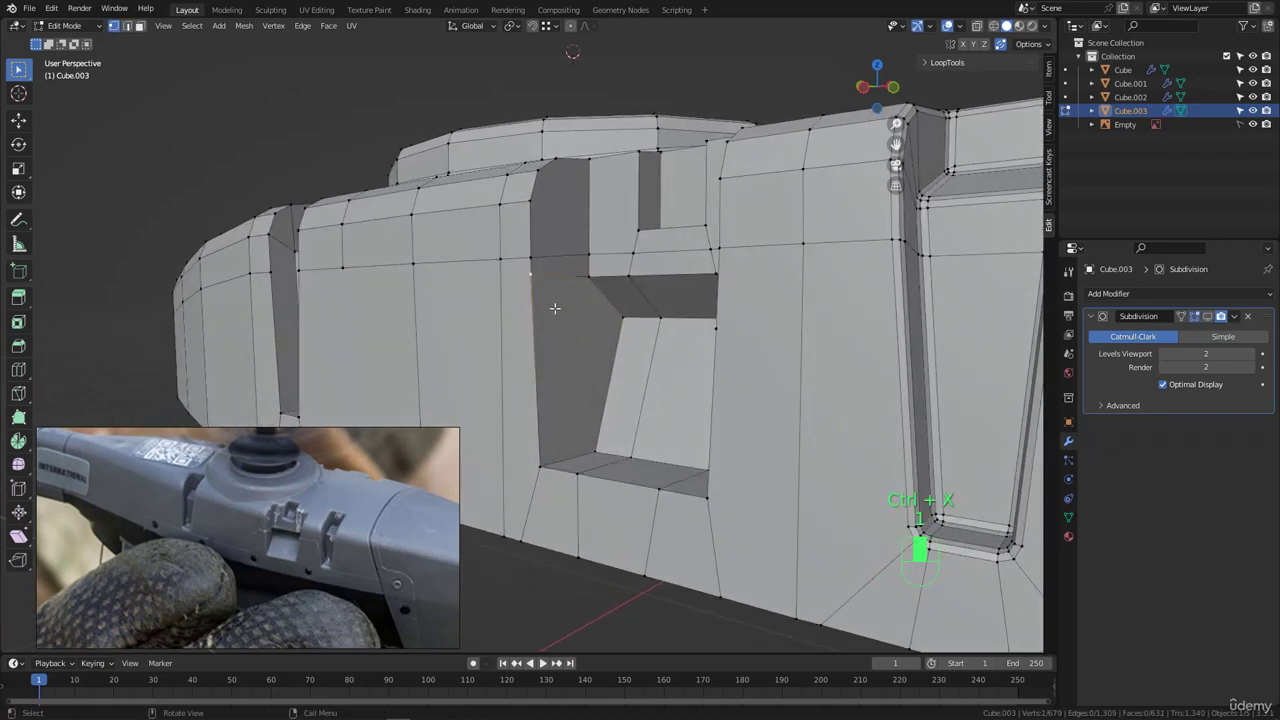
{"action": "key", "text": "g"}
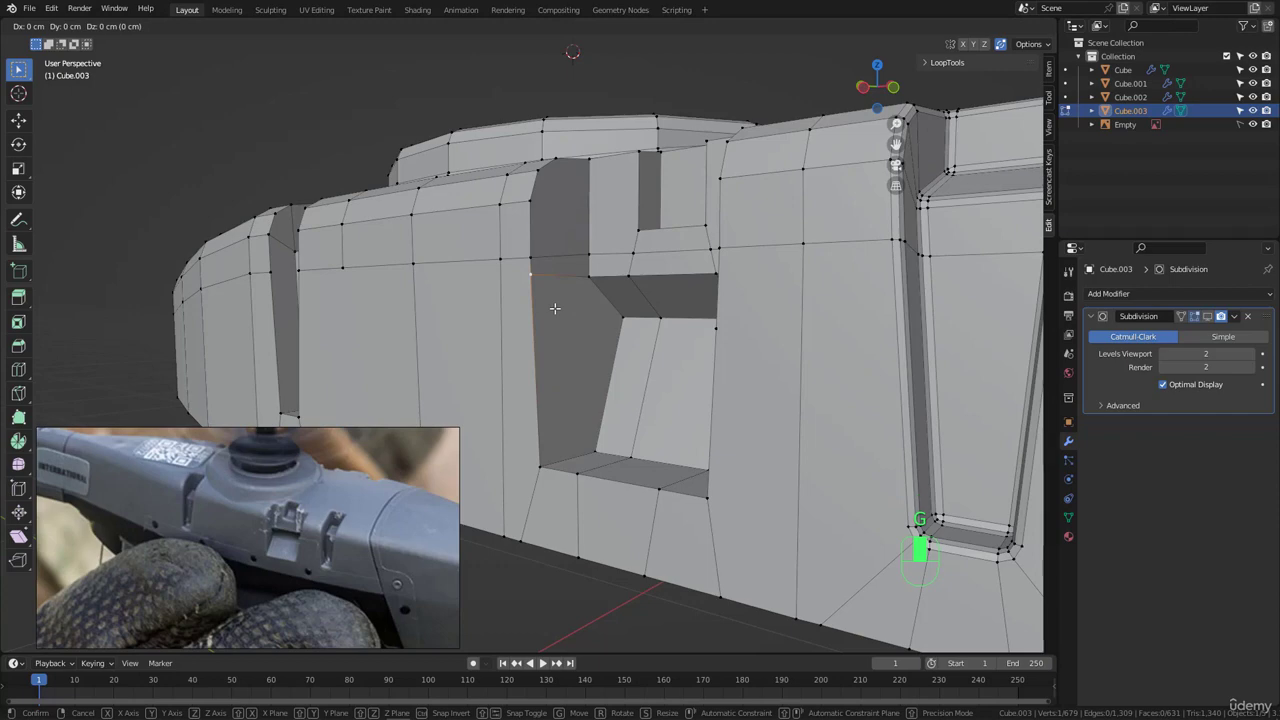
{"action": "key", "text": "g"}
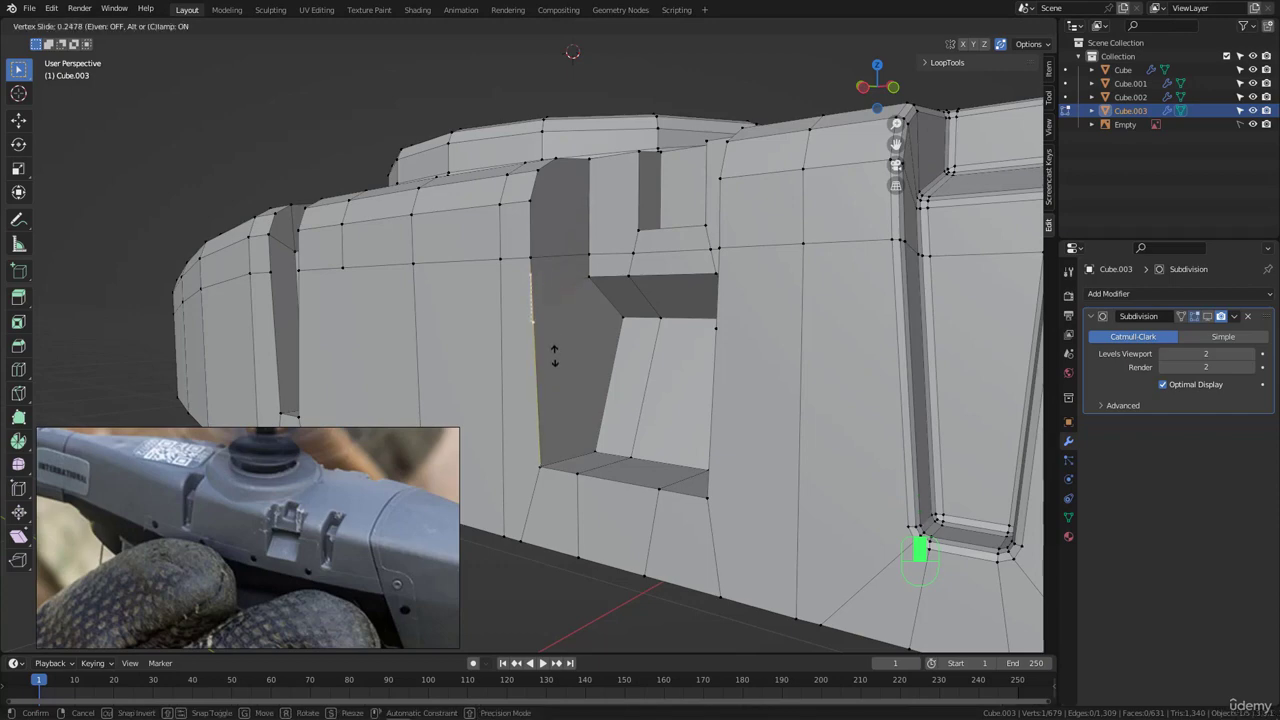
{"action": "left_click", "coordinate": [554, 355]}
- Select the two outer vertical edges on the lower side band below the recess and scale them apart along the global Y axis
{"action": "middle_click_drag", "start_coordinate": [554, 355], "coordinate": [636, 292]}
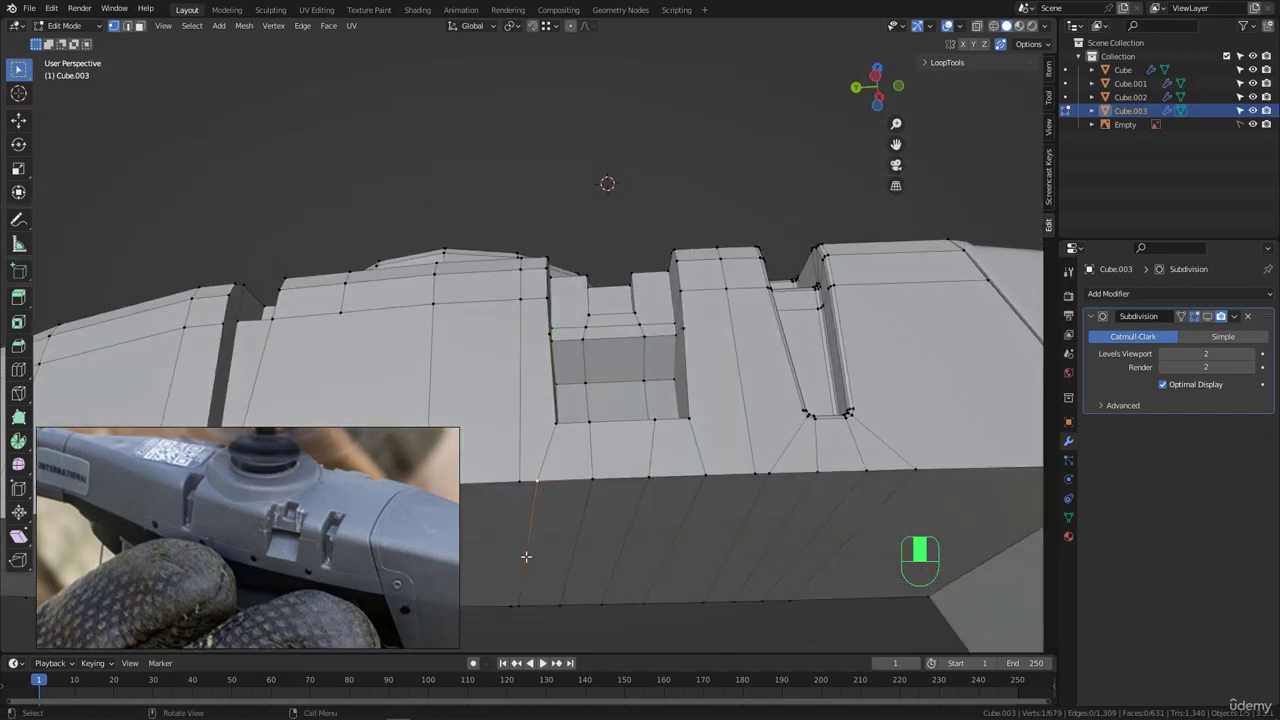
{"action": "middle_click_drag", "start_coordinate": [576, 549], "coordinate": [642, 535]}
{"action": "double_click", "coordinate": [668, 517], "text": "shift"}
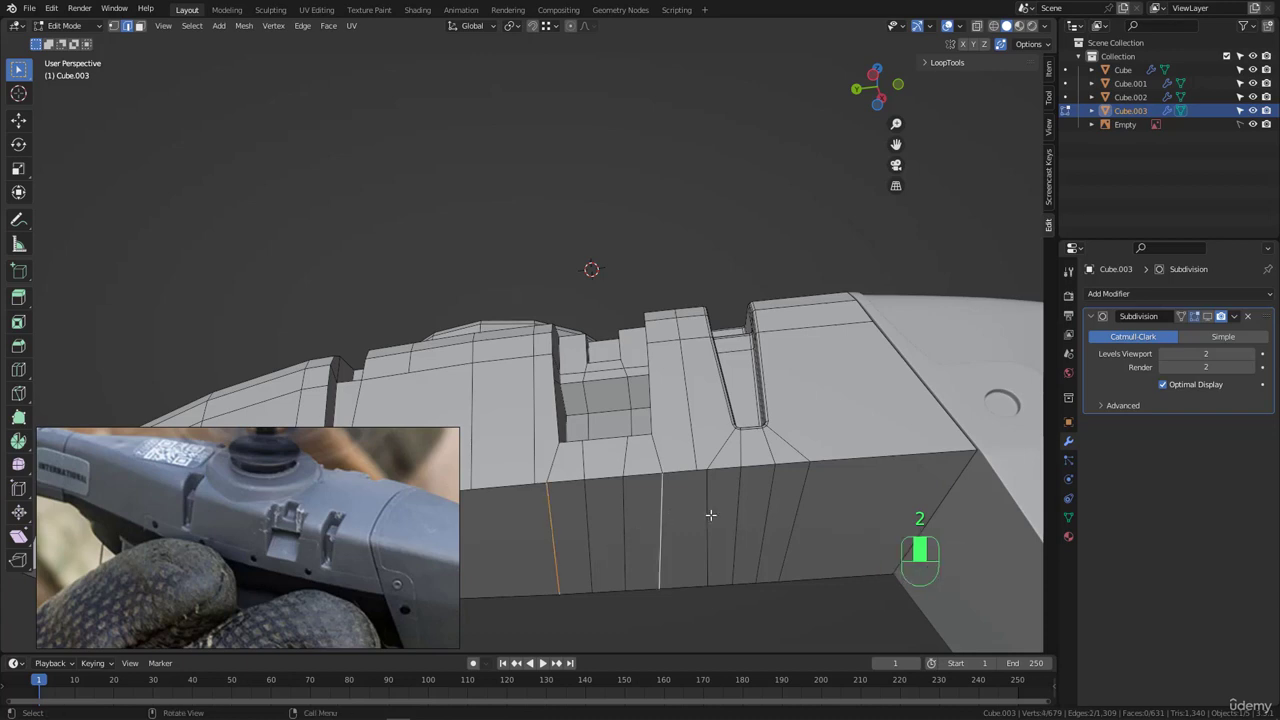
{"action": "key", "text": "s"}
{"action": "key", "text": "y"}
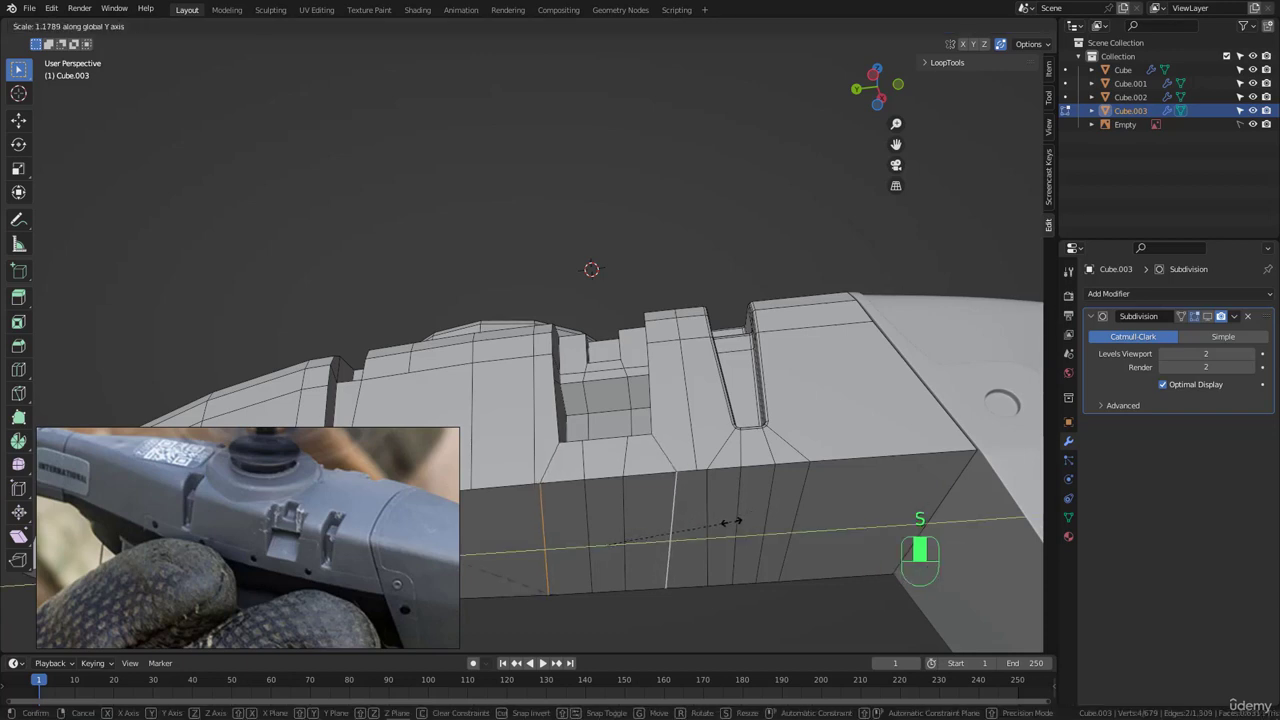
{"action": "left_click", "coordinate": [741, 523]}
- Select the edges around the small upper notch, including its side walls, back face and floor
{"action": "scroll", "coordinate": [711, 489], "scroll_direction": "down", "scroll_amount": 2}
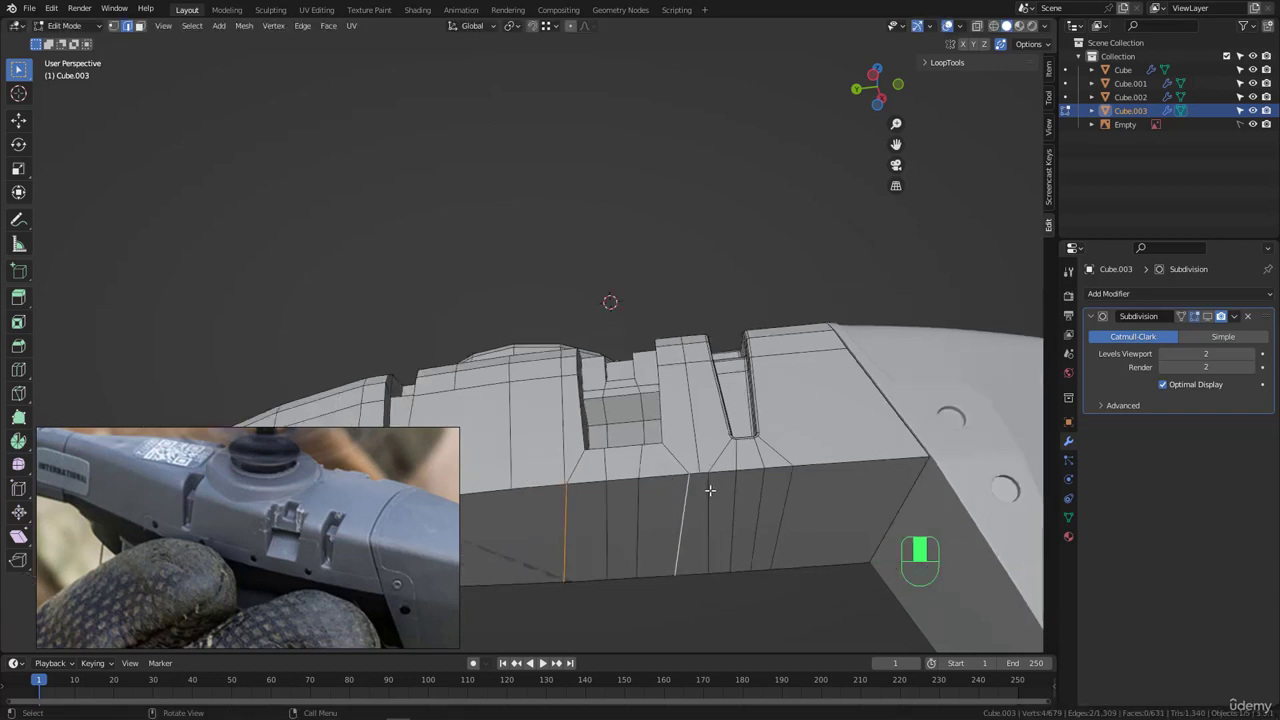
{"action": "middle_click_drag", "start_coordinate": [711, 489], "coordinate": [375, 498]}
{"action": "scroll", "coordinate": [735, 492], "scroll_direction": "up", "scroll_amount": 3}
{"action": "middle_click_drag", "start_coordinate": [733, 492], "coordinate": [669, 438]}
{"action": "left_click", "coordinate": [713, 437]}
{"action": "scroll", "coordinate": [713, 439], "scroll_direction": "down", "scroll_amount": 3}
{"action": "scroll", "coordinate": [669, 438], "scroll_direction": "up", "scroll_amount": 3}
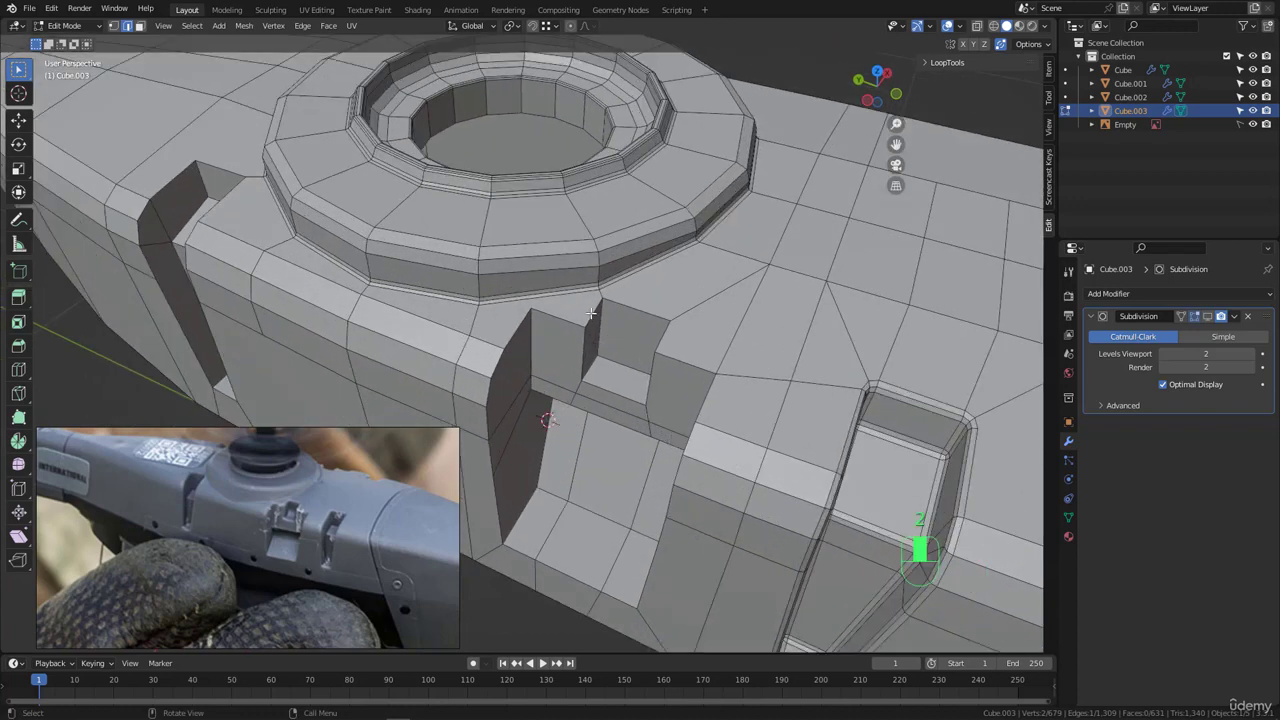
{"action": "key", "text": "shift"}
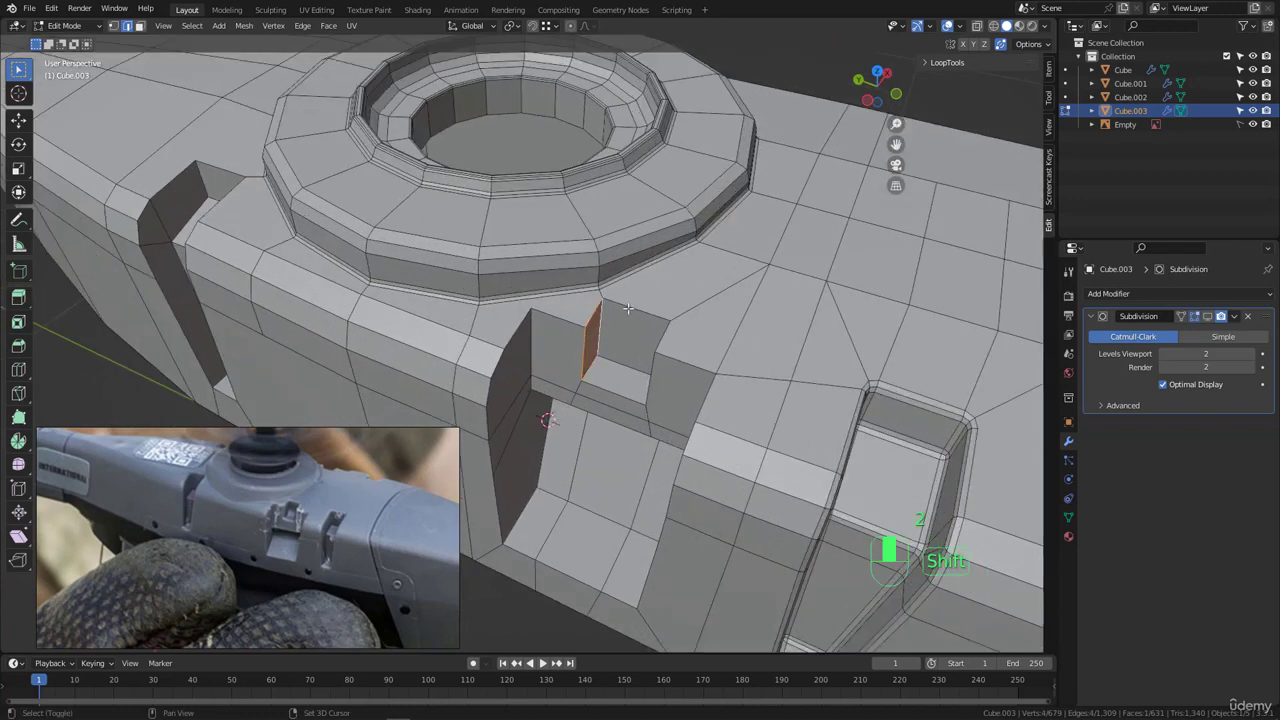
{"action": "middle_click_drag", "start_coordinate": [658, 332], "coordinate": [641, 358]}
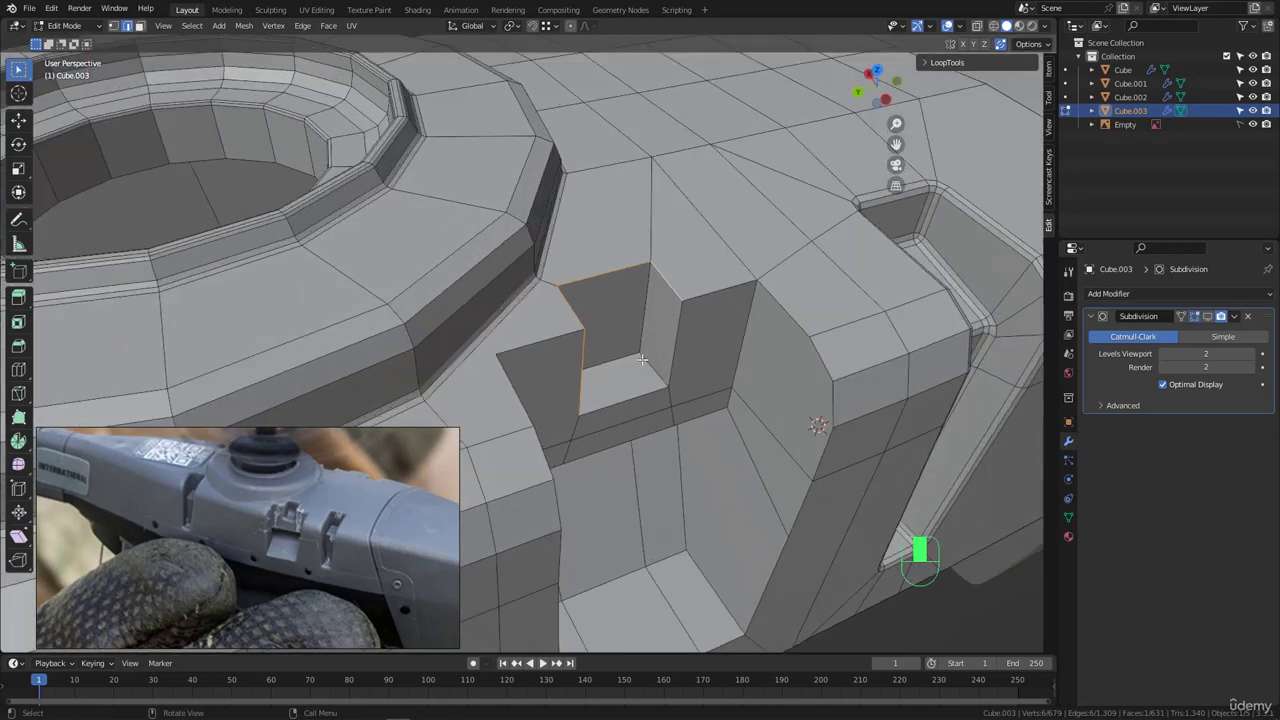
{"action": "left_click", "coordinate": [639, 370], "text": "shift"}
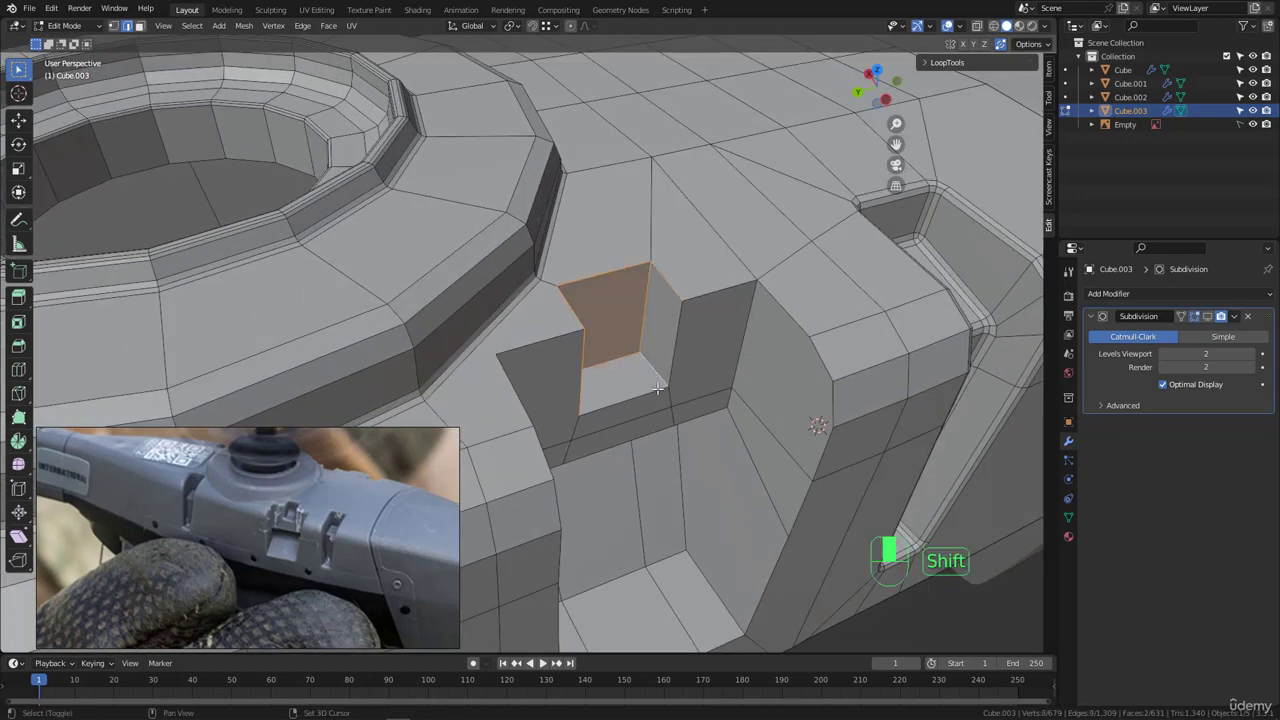
{"action": "middle_click_drag", "start_coordinate": [698, 299], "coordinate": [541, 385]}
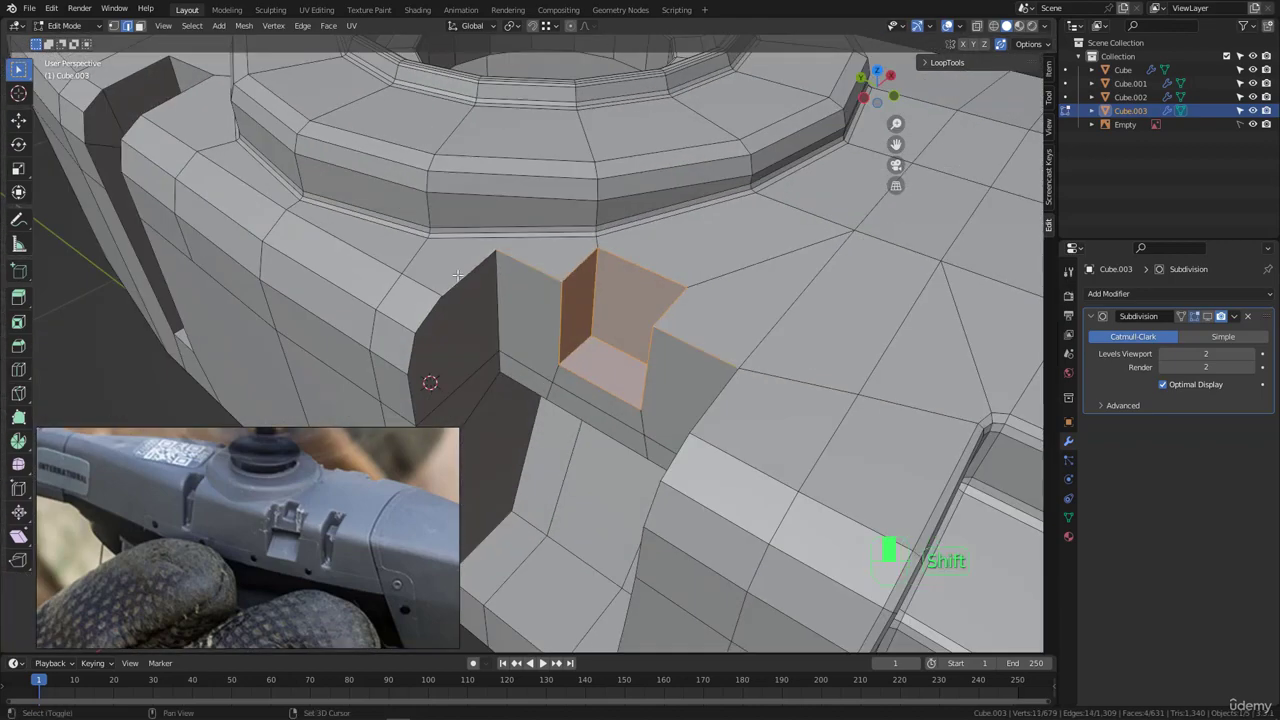
- Add the large recess's outline and inner corner edges to the selection and bevel them all with two segments
{"action": "middle_click_drag", "start_coordinate": [457, 275], "coordinate": [542, 357]}
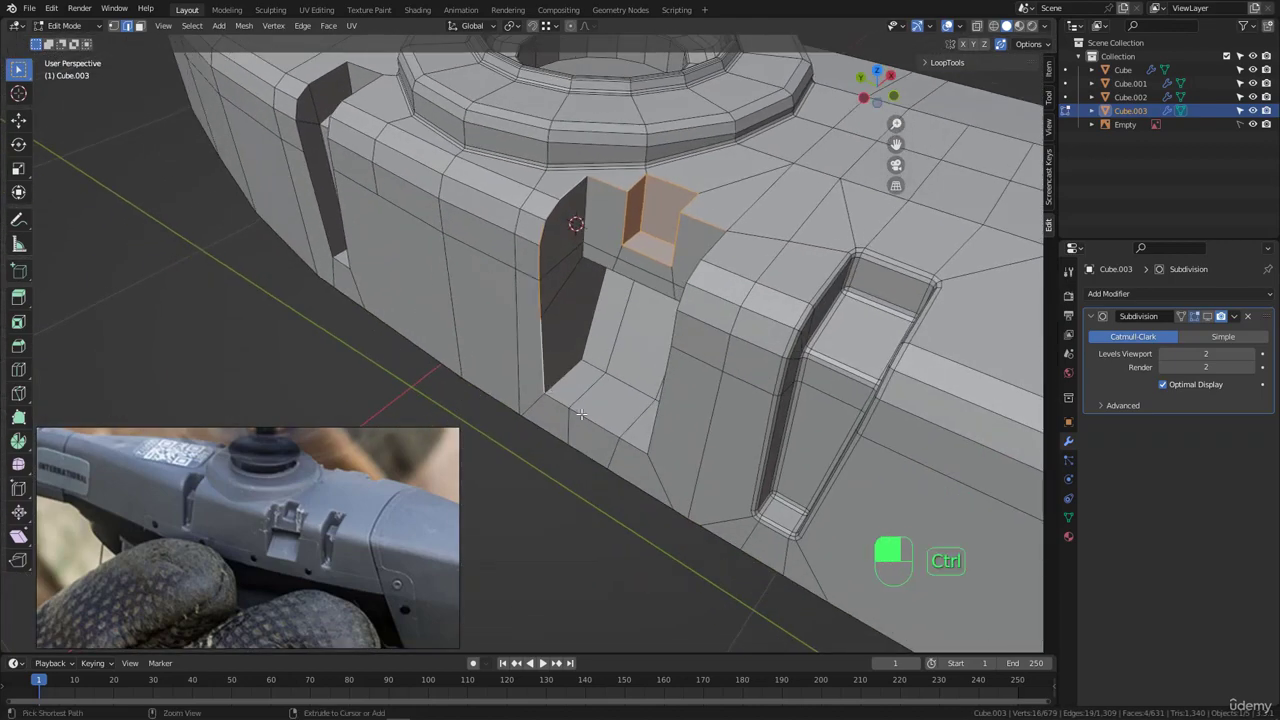
{"action": "middle_click_drag", "start_coordinate": [581, 414], "coordinate": [677, 430]}
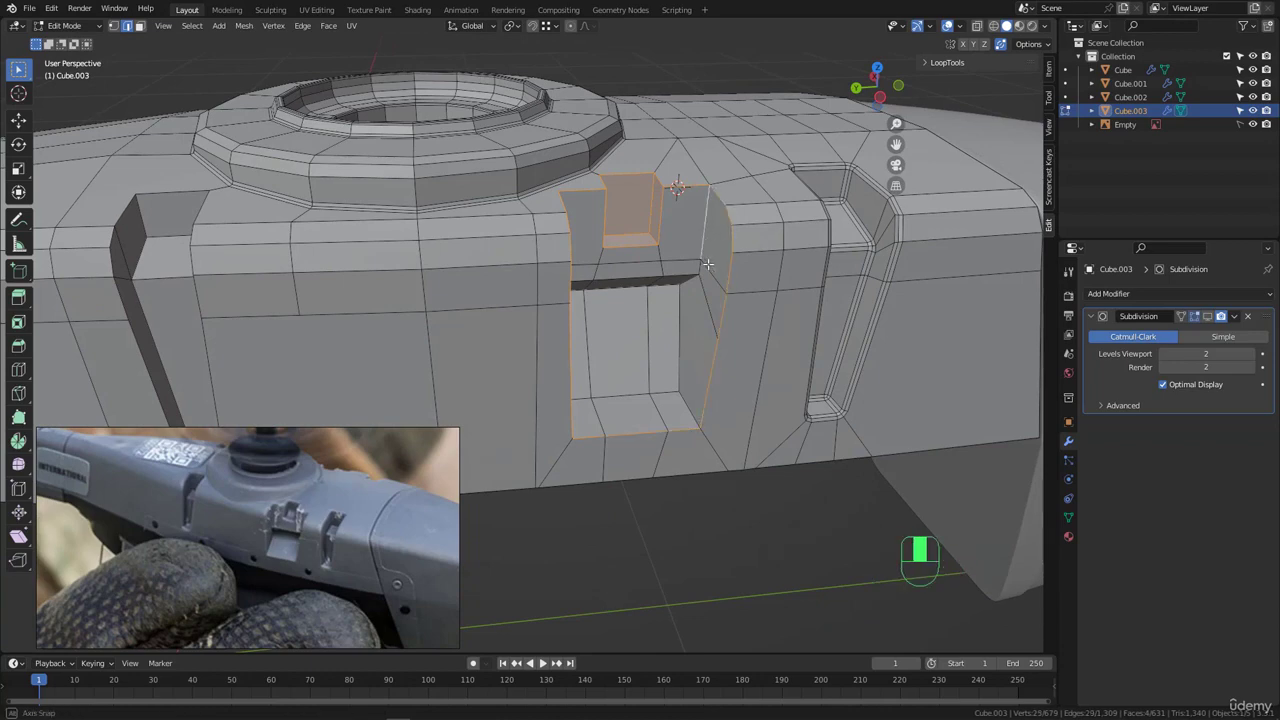
{"action": "middle_click_drag", "start_coordinate": [700, 250], "coordinate": [685, 215]}
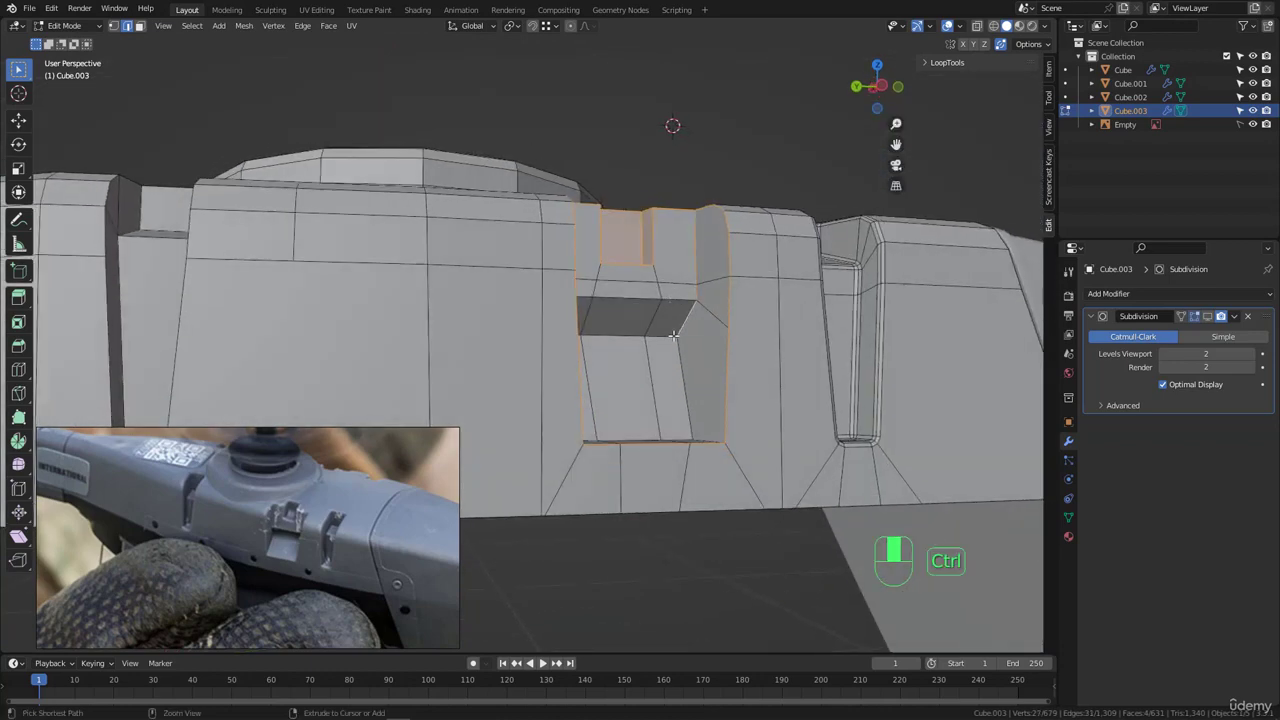
{"action": "middle_click_drag", "start_coordinate": [618, 337], "coordinate": [688, 343]}
{"action": "left_click", "coordinate": [691, 365], "text": "shift"}
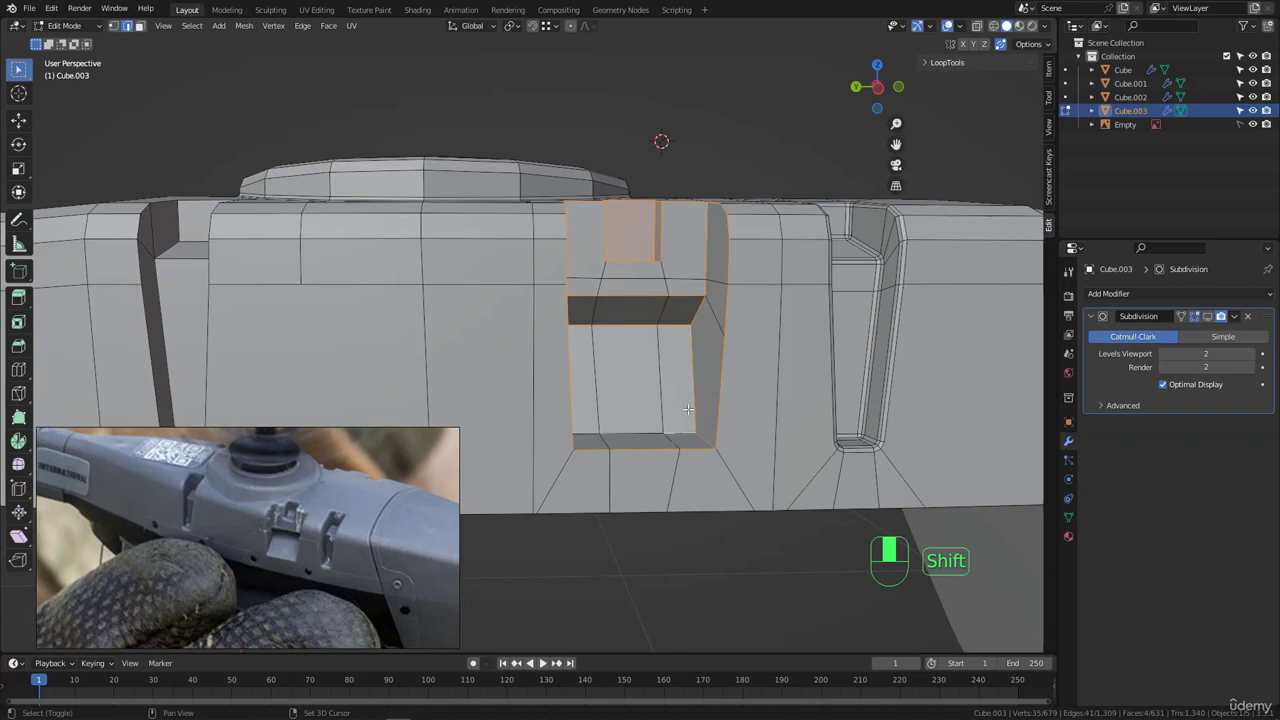
{"action": "middle_click_drag", "start_coordinate": [688, 409], "coordinate": [717, 292]}
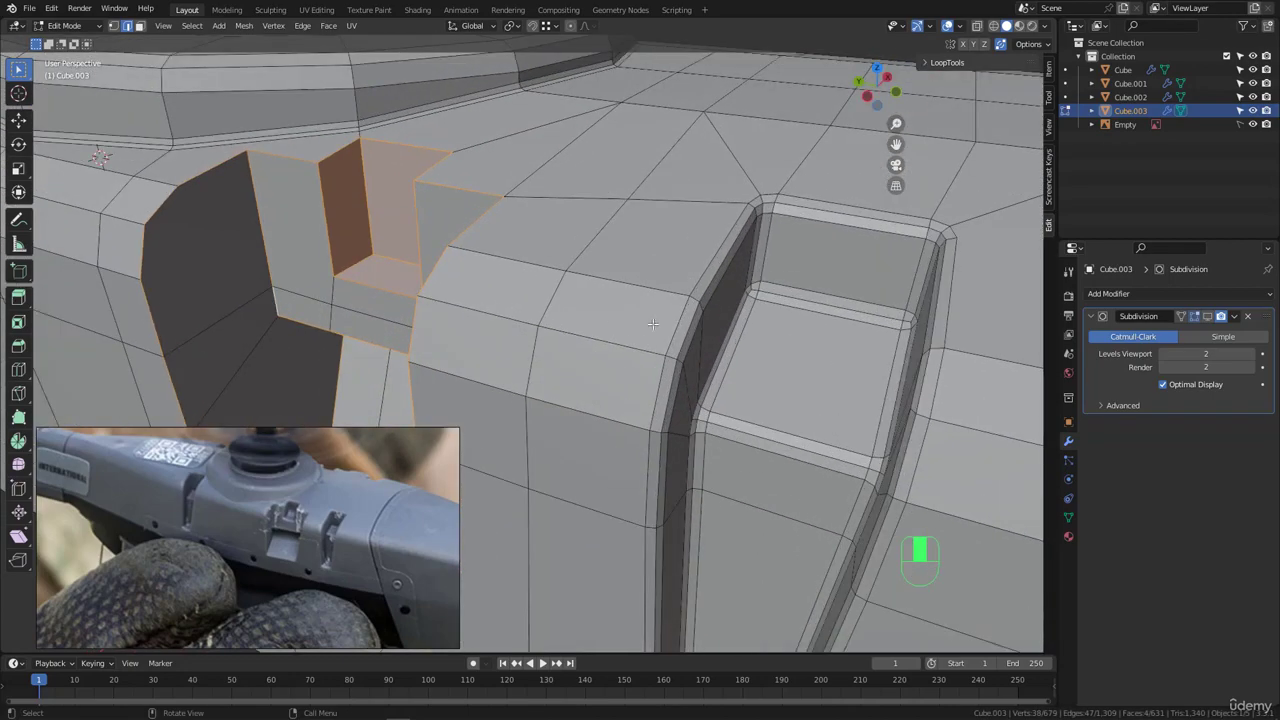
{"action": "scroll", "coordinate": [717, 292], "scroll_direction": "up", "scroll_amount": 2}
{"action": "key", "text": "ctrl+b"}
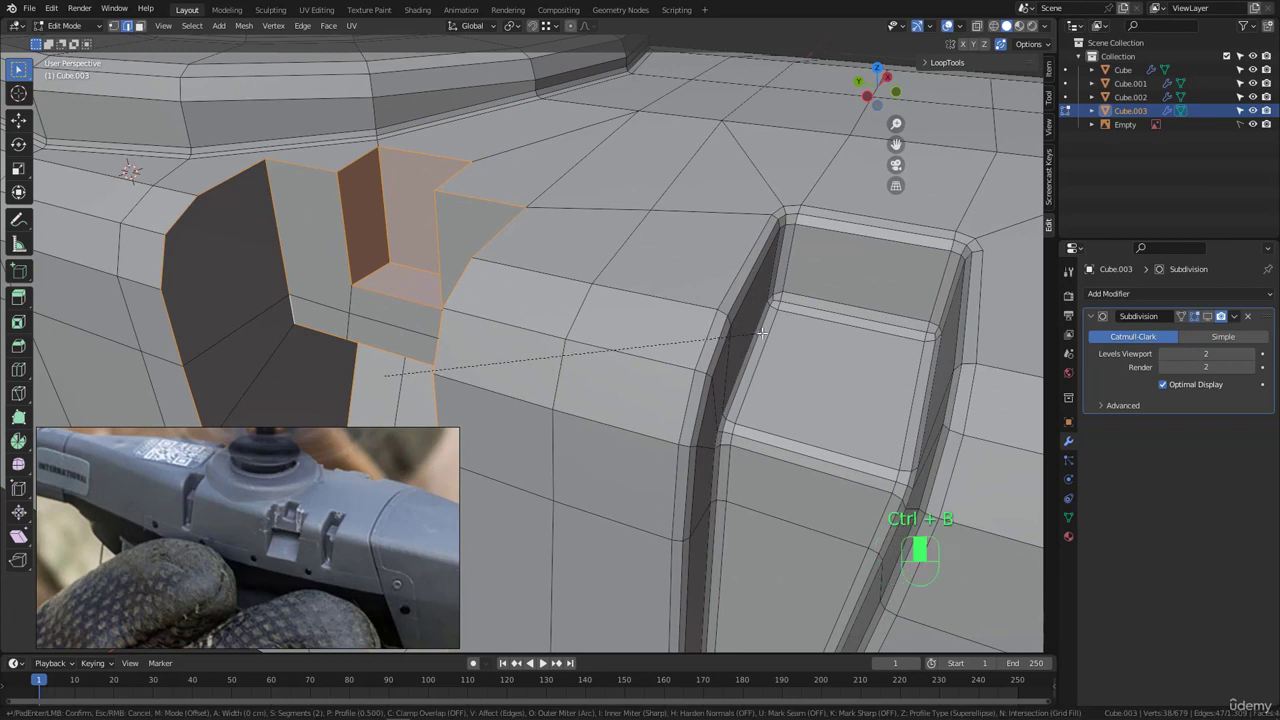
{"action": "left_click", "coordinate": [814, 349]}
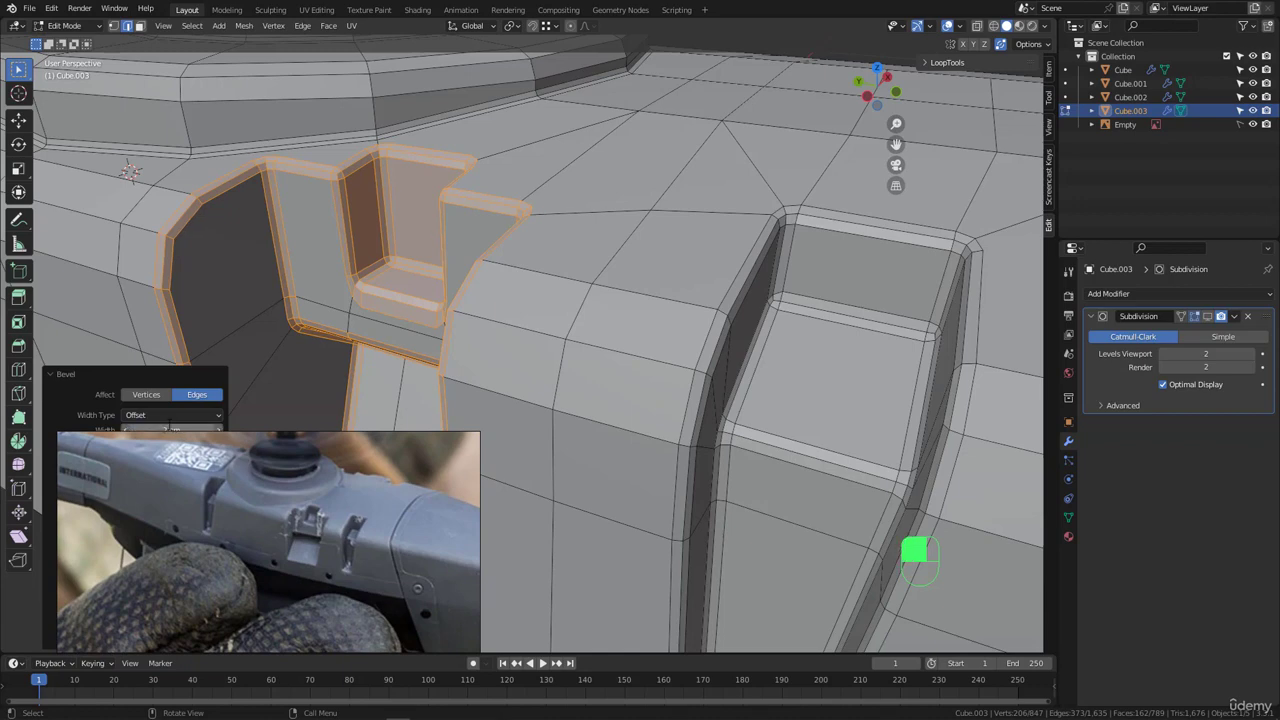
- Deselect everything, select the horizontal edge line below the notch and slide it down onto the bevel above the recess
{"action": "middle_click_drag", "start_coordinate": [368, 212], "coordinate": [650, 220]}
{"action": "scroll", "coordinate": [640, 242], "scroll_direction": "up", "scroll_amount": 3}
{"action": "middle_click_drag", "start_coordinate": [572, 280], "coordinate": [476, 254]}
{"action": "key", "text": "alt+a"}
{"action": "scroll", "coordinate": [490, 246], "scroll_direction": "up", "scroll_amount": 3}
{"action": "left_click", "coordinate": [492, 250], "text": "ctrl"}
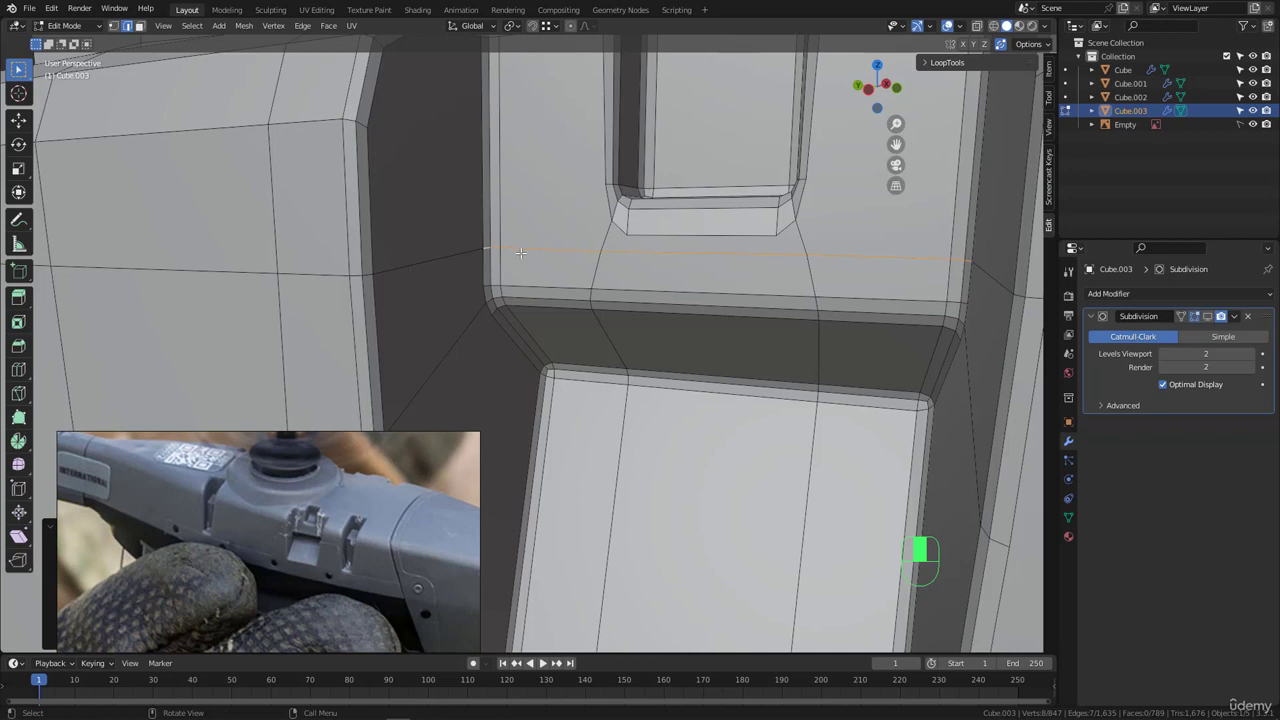
{"action": "key", "text": "g"}
{"action": "key", "text": "g"}
{"action": "left_click", "coordinate": [503, 400]}
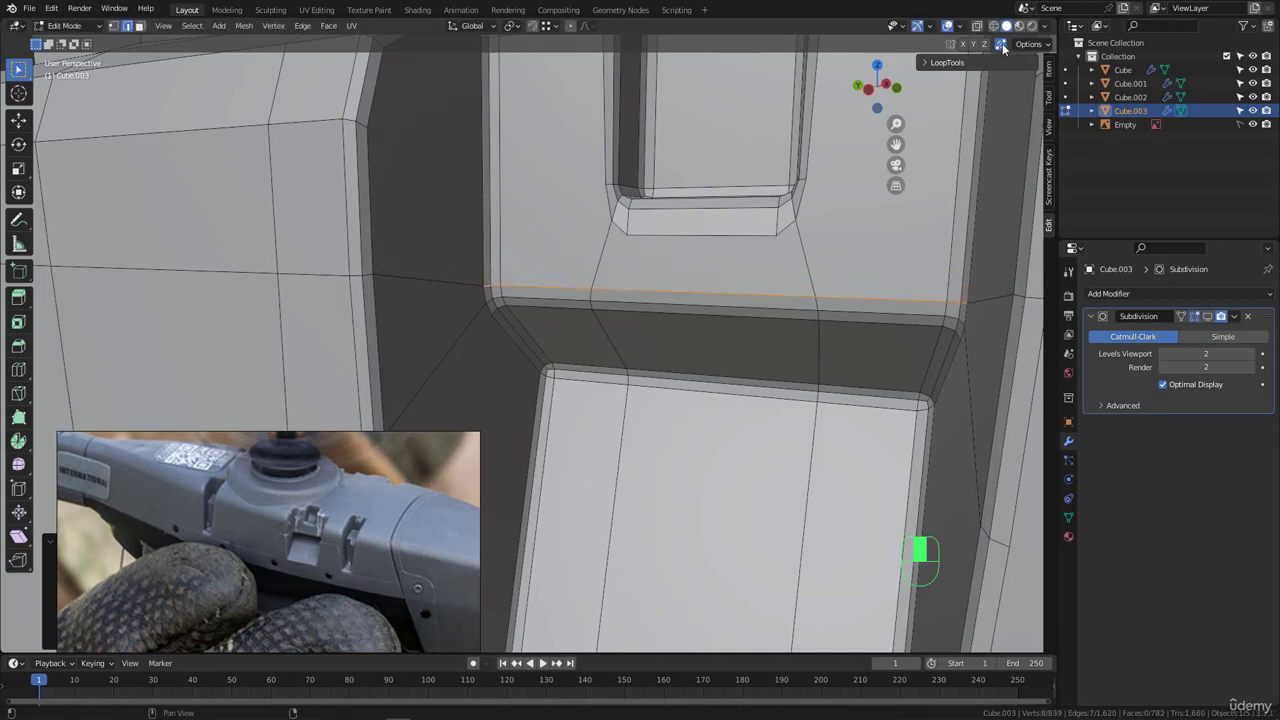
- Select the lowest edge of the notch's front bevel and move it up along the Z axis
{"action": "scroll", "coordinate": [640, 285], "scroll_direction": "down", "scroll_amount": 5}
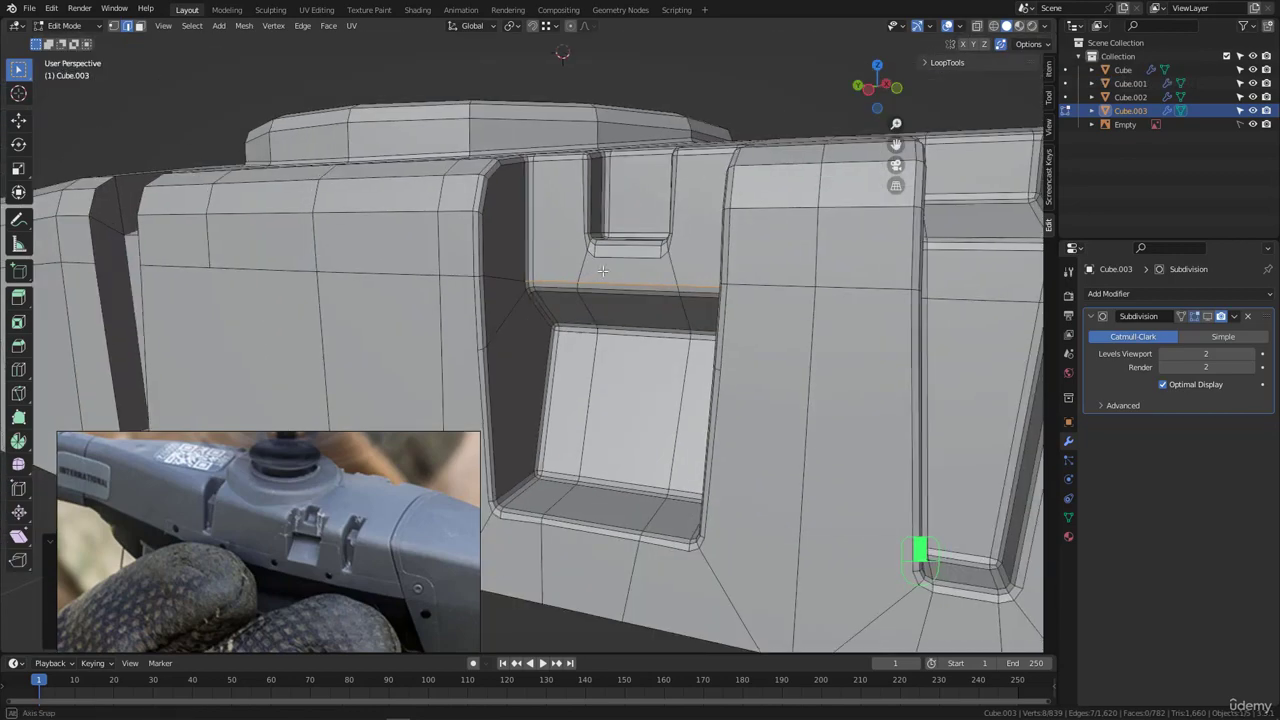
{"action": "middle_click_drag", "start_coordinate": [590, 278], "coordinate": [390, 257]}
{"action": "scroll", "coordinate": [657, 247], "scroll_direction": "up", "scroll_amount": 4}
{"action": "scroll", "coordinate": [631, 272], "scroll_direction": "up", "scroll_amount": 3}
{"action": "left_click", "coordinate": [631, 271]}
{"action": "key", "text": "g"}
{"action": "key", "text": "z"}
{"action": "left_click", "coordinate": [669, 246]}
- Slide the two outer corner vertices of the notch's lower bevel upward along their edges
{"action": "key", "text": "1"}
{"action": "left_click", "coordinate": [390, 257]}
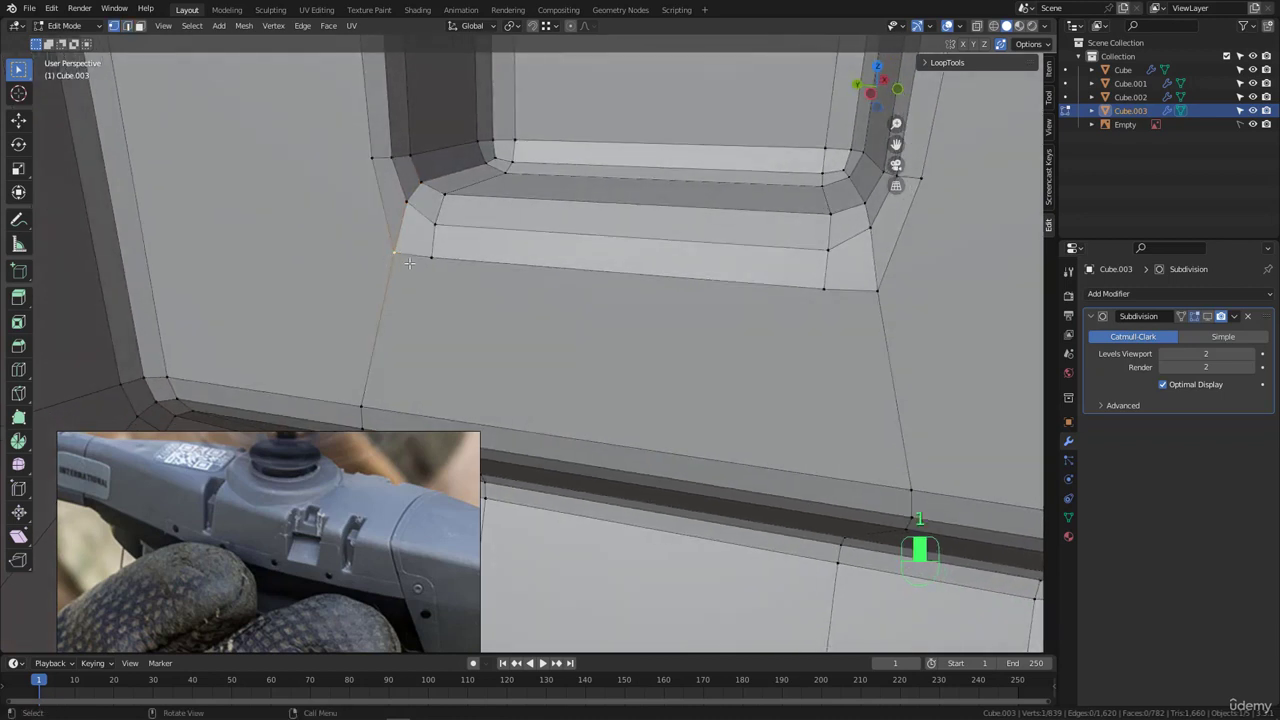
{"action": "key", "text": "g"}
{"action": "key", "text": "g"}
{"action": "left_click", "coordinate": [405, 230]}
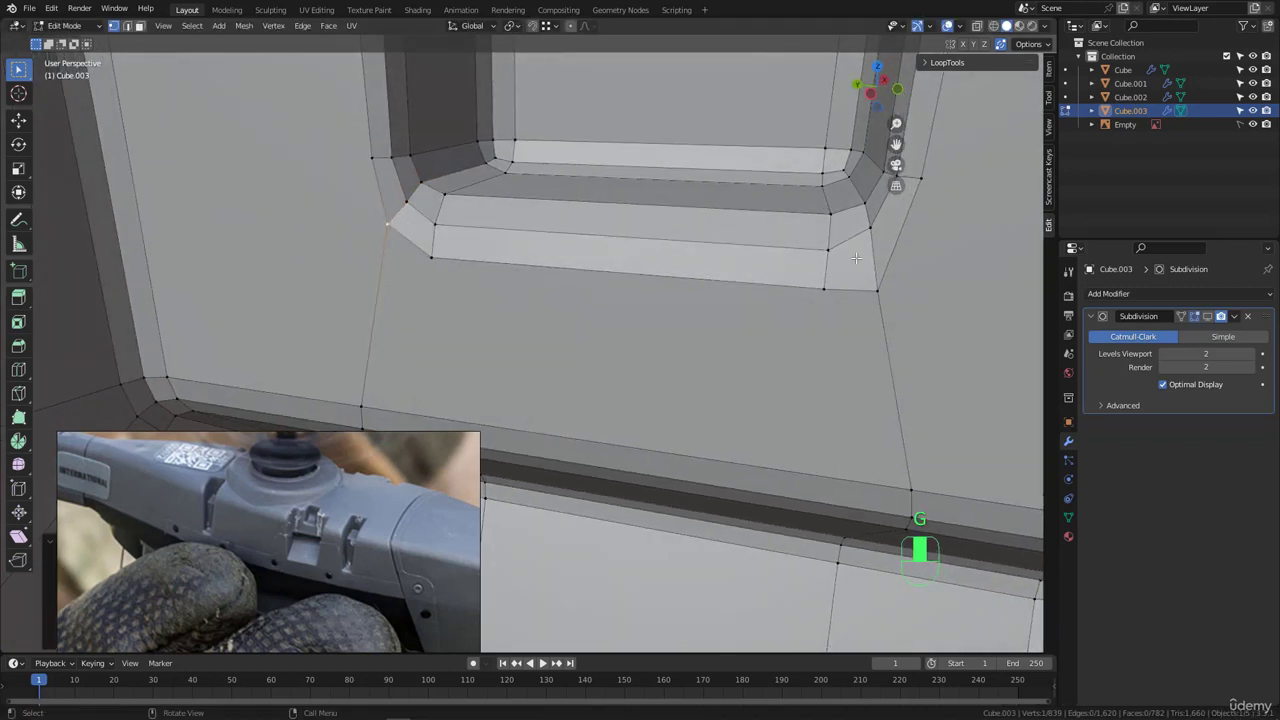
{"action": "left_click", "coordinate": [877, 289]}
{"action": "key", "text": "g"}
{"action": "key", "text": "g"}
{"action": "left_click", "coordinate": [885, 258]}
- Slide the lowest edge of the notch's front bevel and the edge above it upward along the adjoining faces
{"action": "middle_click_drag", "start_coordinate": [796, 262], "coordinate": [718, 293]}
{"action": "left_click", "coordinate": [651, 296]}
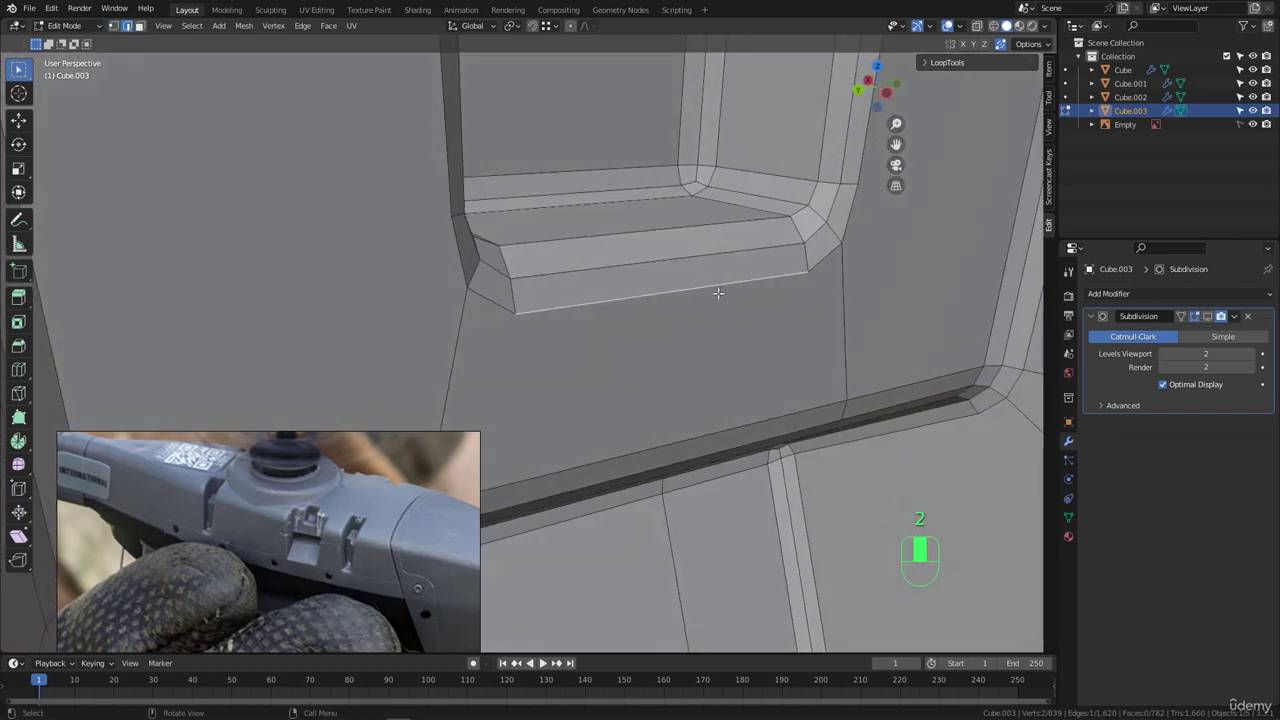
{"action": "key", "text": "g"}
{"action": "key", "text": "g"}
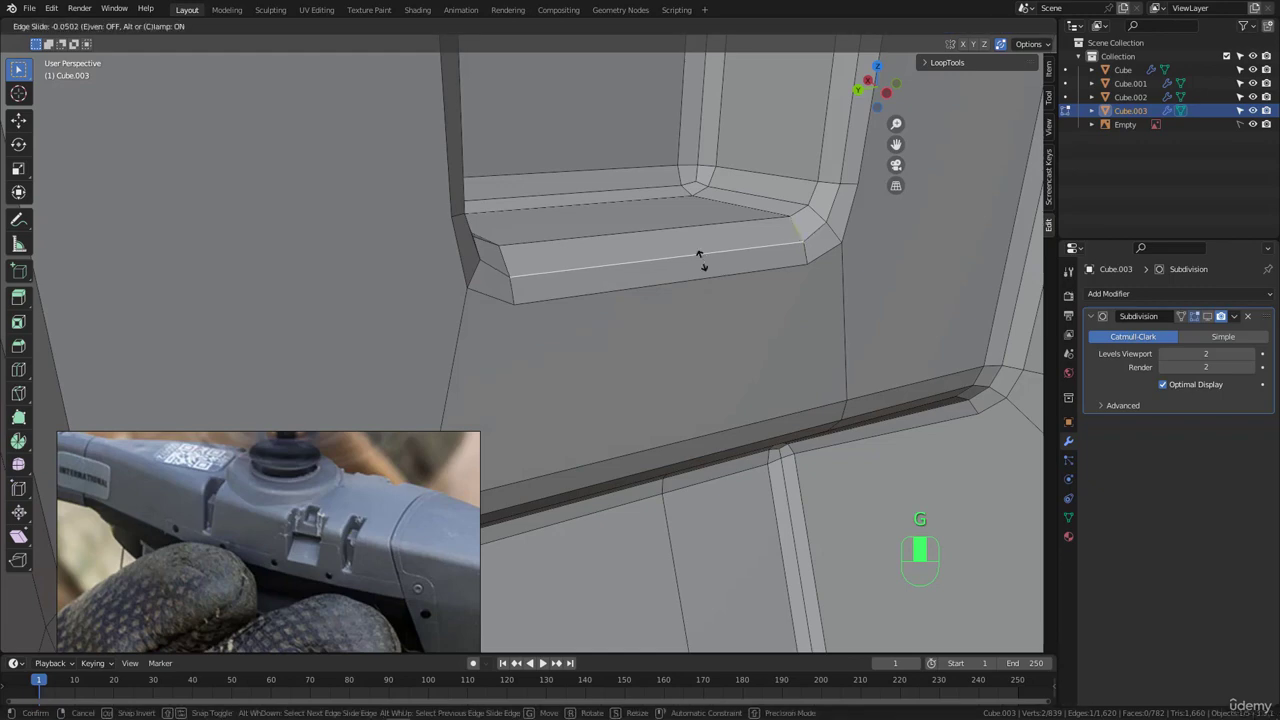
{"action": "left_click", "coordinate": [700, 255]}
{"action": "middle_click_drag", "start_coordinate": [700, 255], "coordinate": [773, 278]}
- Select the edge chains around both lower corners of the notch's bevel and even out their vertices with LoopTools Space
{"action": "middle_click_drag", "start_coordinate": [786, 286], "coordinate": [760, 245]}
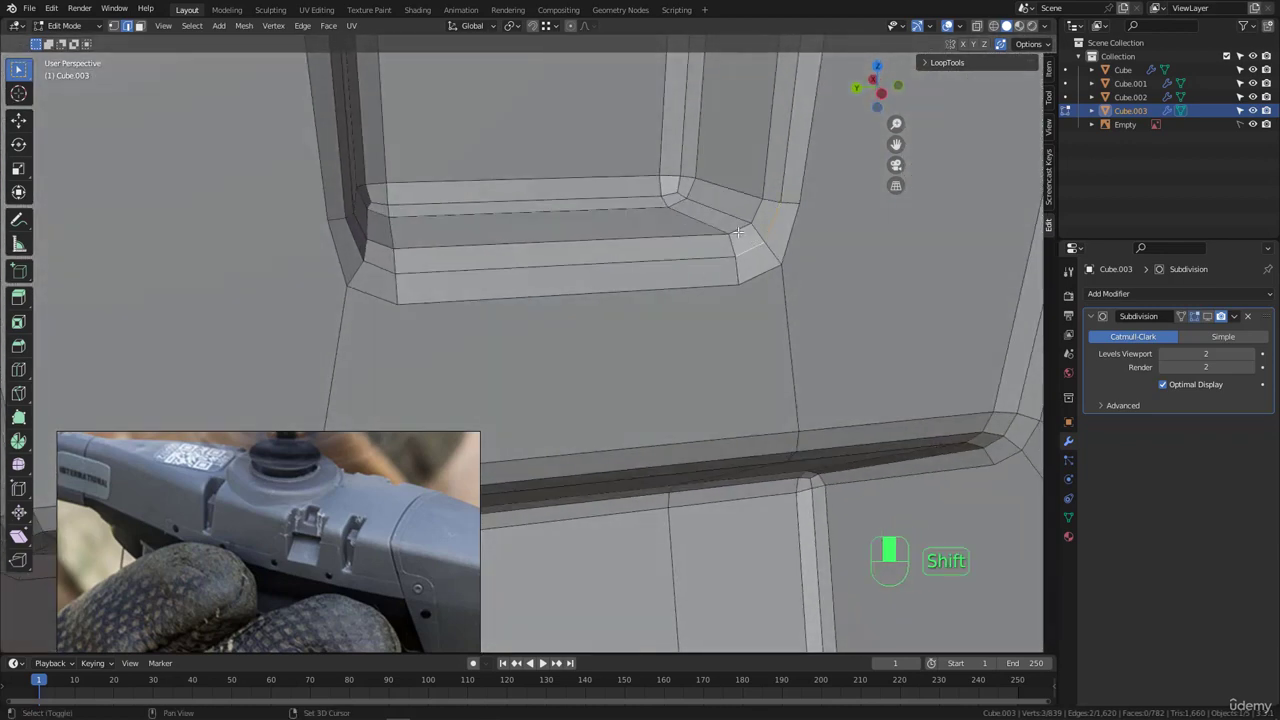
{"action": "middle_click_drag", "start_coordinate": [758, 273], "coordinate": [446, 190]}
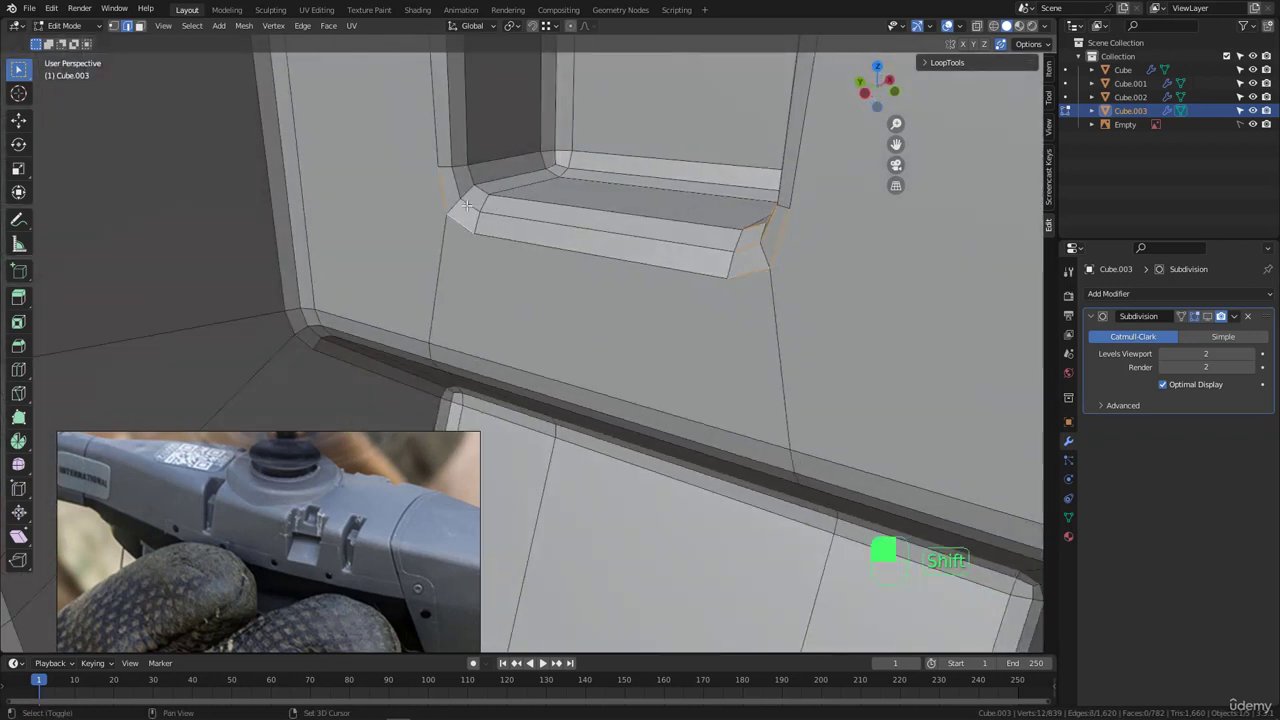
{"action": "left_click", "coordinate": [483, 190], "text": "shift"}
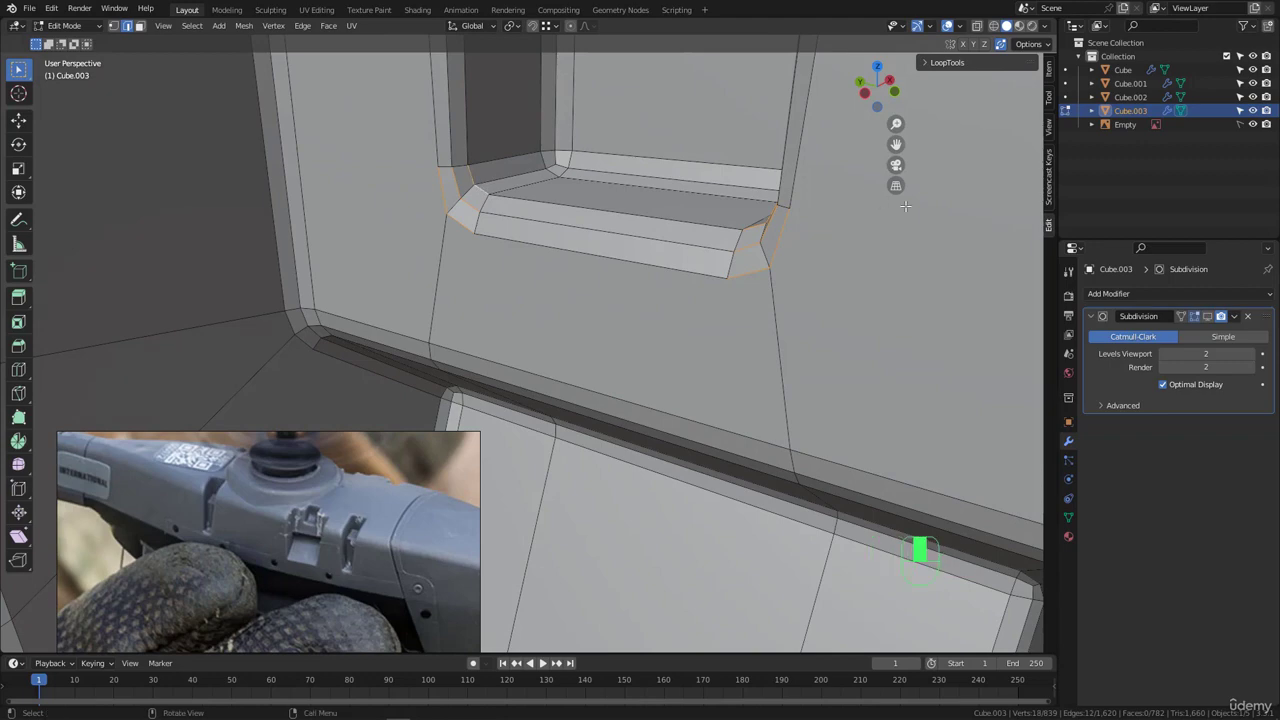
{"action": "right_click", "coordinate": [874, 241]}
{"action": "mouse_move", "coordinate": [874, 232]}
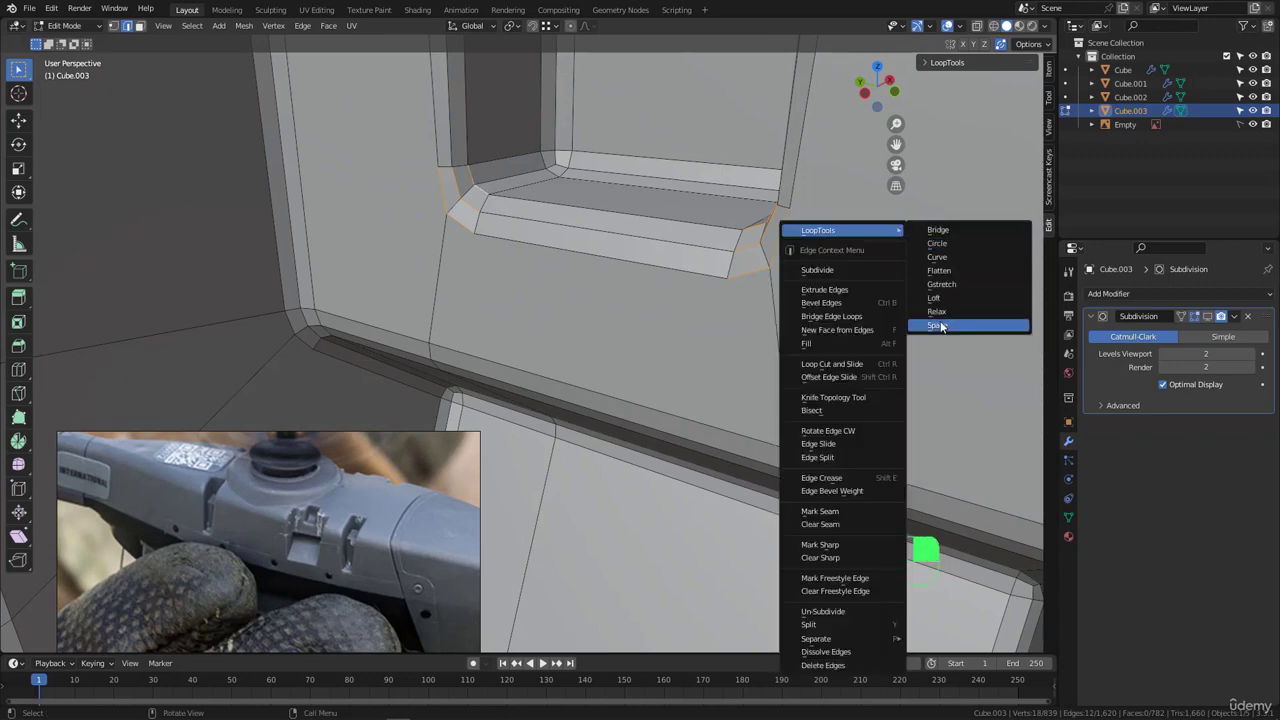
{"action": "left_click", "coordinate": [940, 326]}
{"action": "scroll", "coordinate": [600, 235], "scroll_direction": "up", "scroll_amount": 3}
{"action": "middle_click_drag", "start_coordinate": [671, 251], "coordinate": [722, 151]}
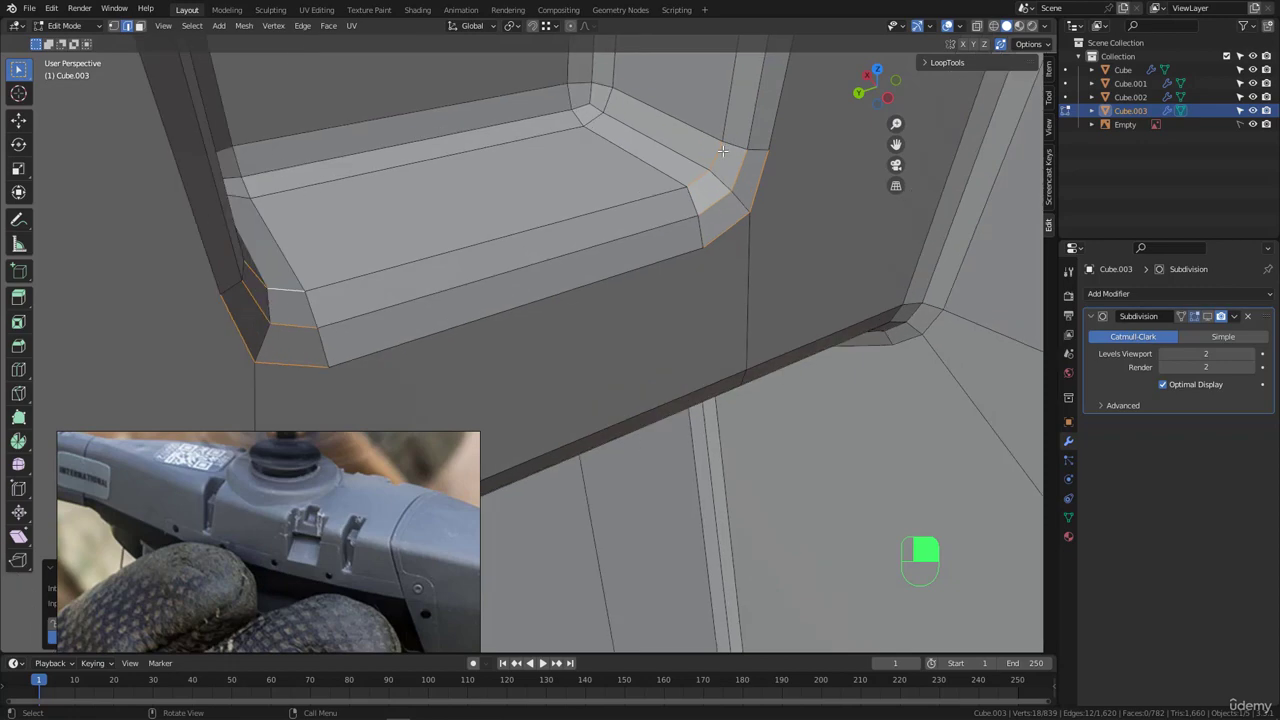
{"action": "left_click", "coordinate": [690, 203]}
{"action": "middle_click_drag", "start_coordinate": [690, 203], "coordinate": [622, 195]}
- Knife-cut edges from the notch's two lower corners across the recess's back and side walls to its outer front edges
{"action": "scroll", "coordinate": [603, 243], "scroll_direction": "down", "scroll_amount": 6}
{"action": "scroll", "coordinate": [600, 230], "scroll_direction": "up", "scroll_amount": 3}
{"action": "middle_click_drag", "start_coordinate": [575, 282], "coordinate": [598, 190]}
{"action": "middle_click_drag", "start_coordinate": [590, 222], "coordinate": [490, 224]}
{"action": "scroll", "coordinate": [547, 252], "scroll_direction": "up", "scroll_amount": 2}
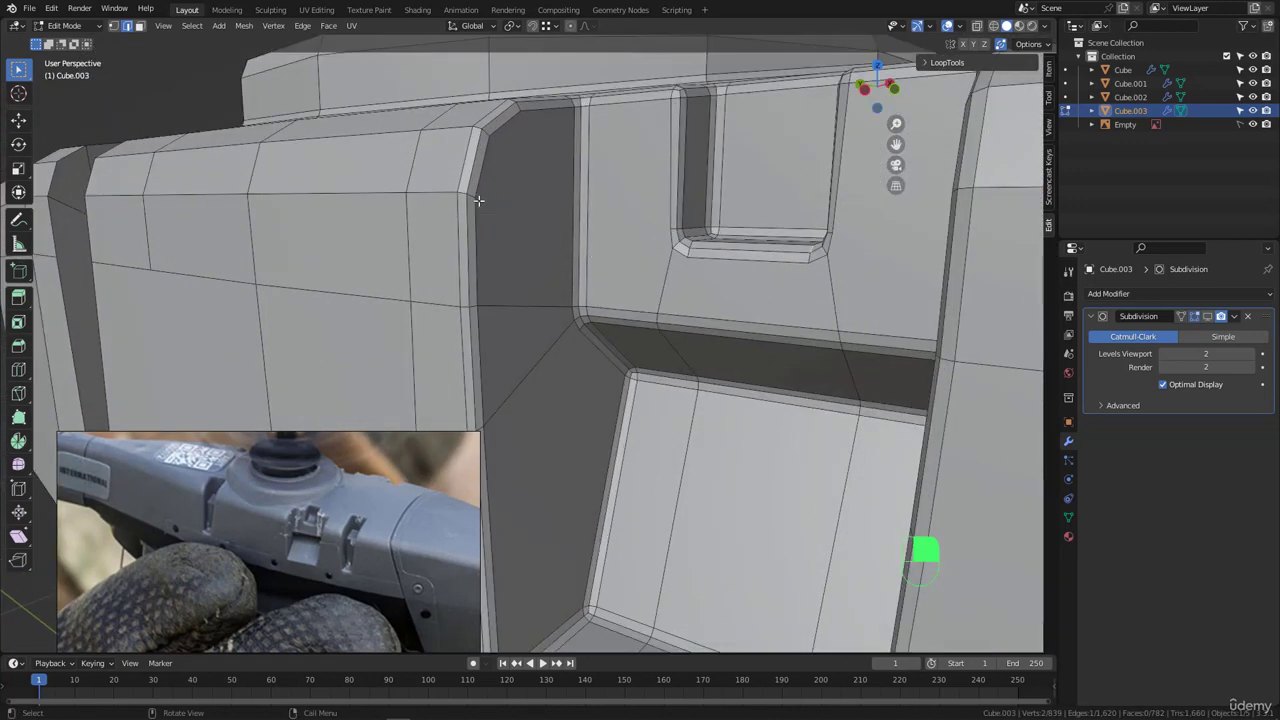
{"action": "key", "text": "ctrl+alt+g"}
{"action": "left_click", "coordinate": [477, 198]}
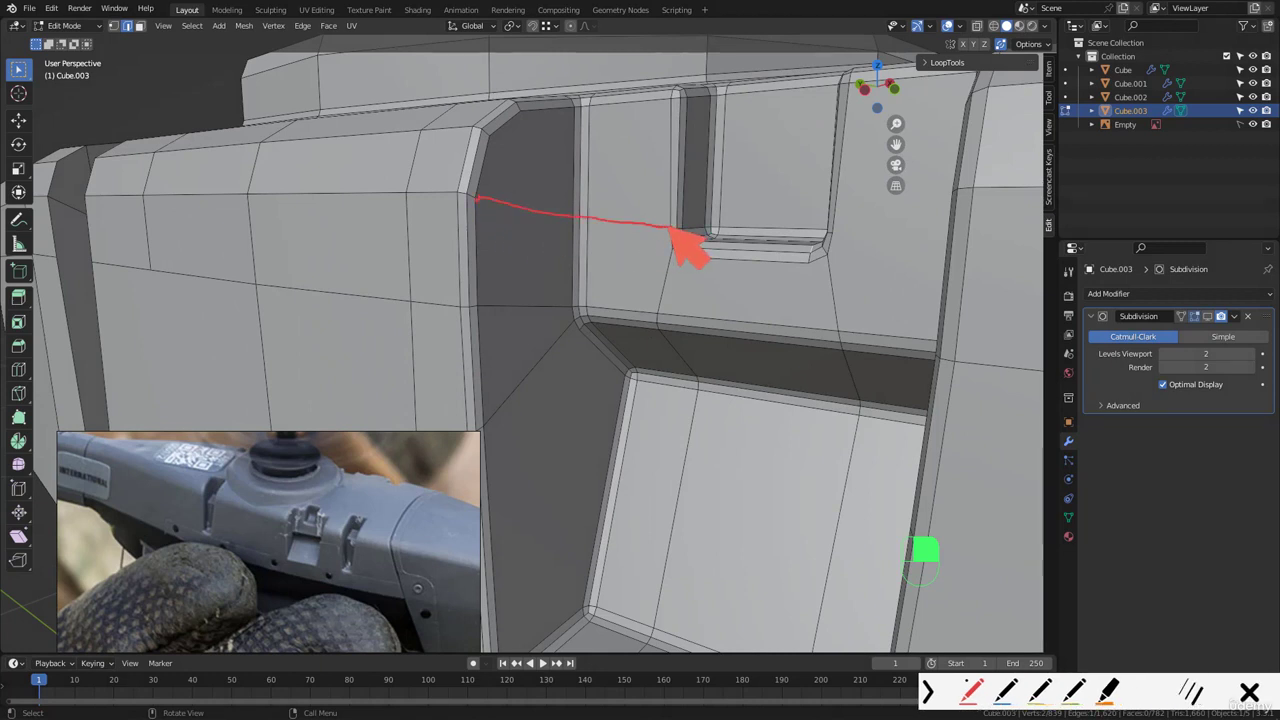
{"action": "key", "text": "k"}
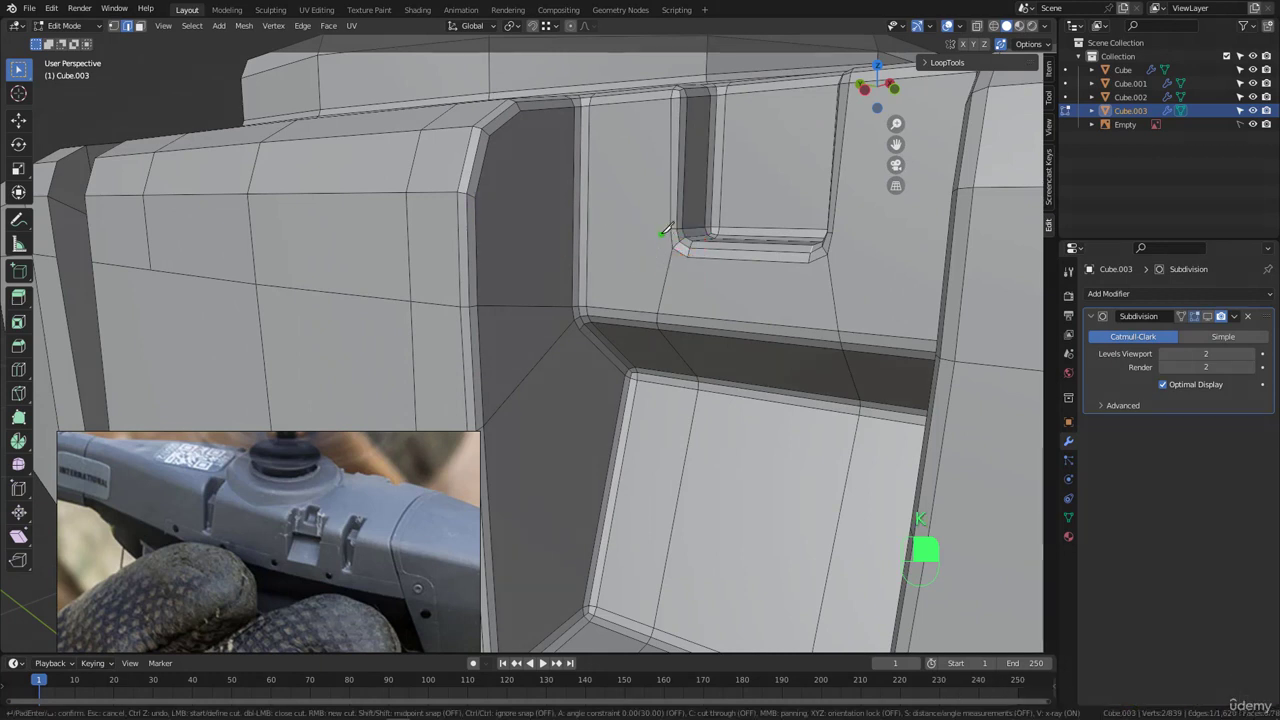
{"action": "middle_click_drag", "start_coordinate": [479, 195], "coordinate": [510, 266]}
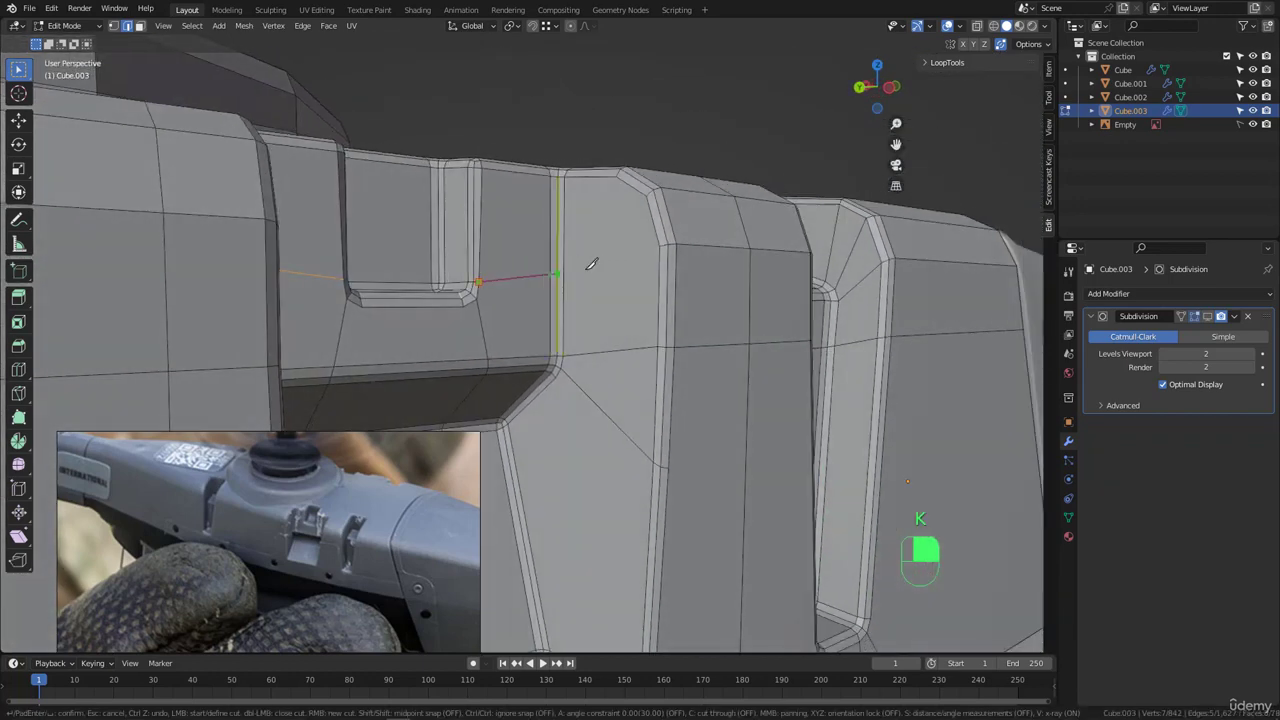
{"action": "middle_click_drag", "start_coordinate": [663, 244], "coordinate": [536, 228]}
{"action": "scroll", "coordinate": [443, 189], "scroll_direction": "down", "scroll_amount": 3}
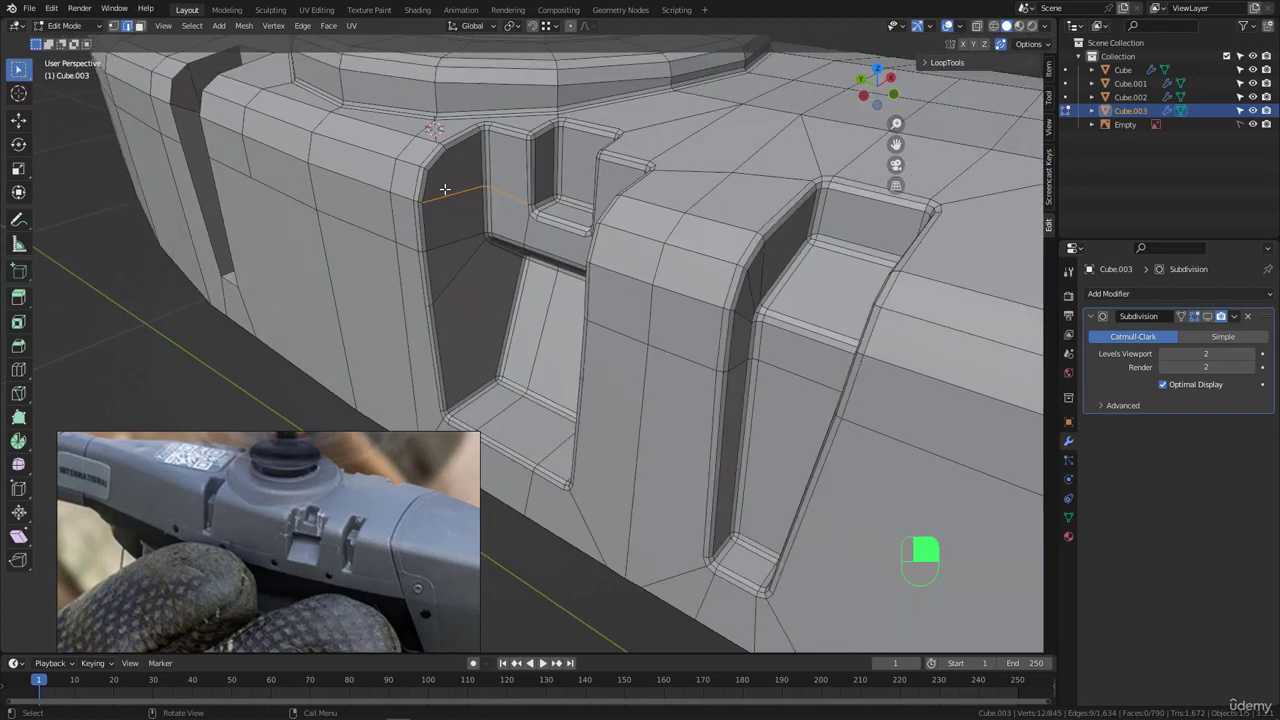
- Connect the vertex at the large recess's lower corner to the facing lower corner vertex of the neighbouring slot
{"action": "middle_click_drag", "start_coordinate": [443, 189], "coordinate": [582, 276], "text": "shift"}
{"action": "scroll", "coordinate": [490, 225], "scroll_direction": "up", "scroll_amount": 3}
{"action": "scroll", "coordinate": [498, 242], "scroll_direction": "down", "scroll_amount": 2}
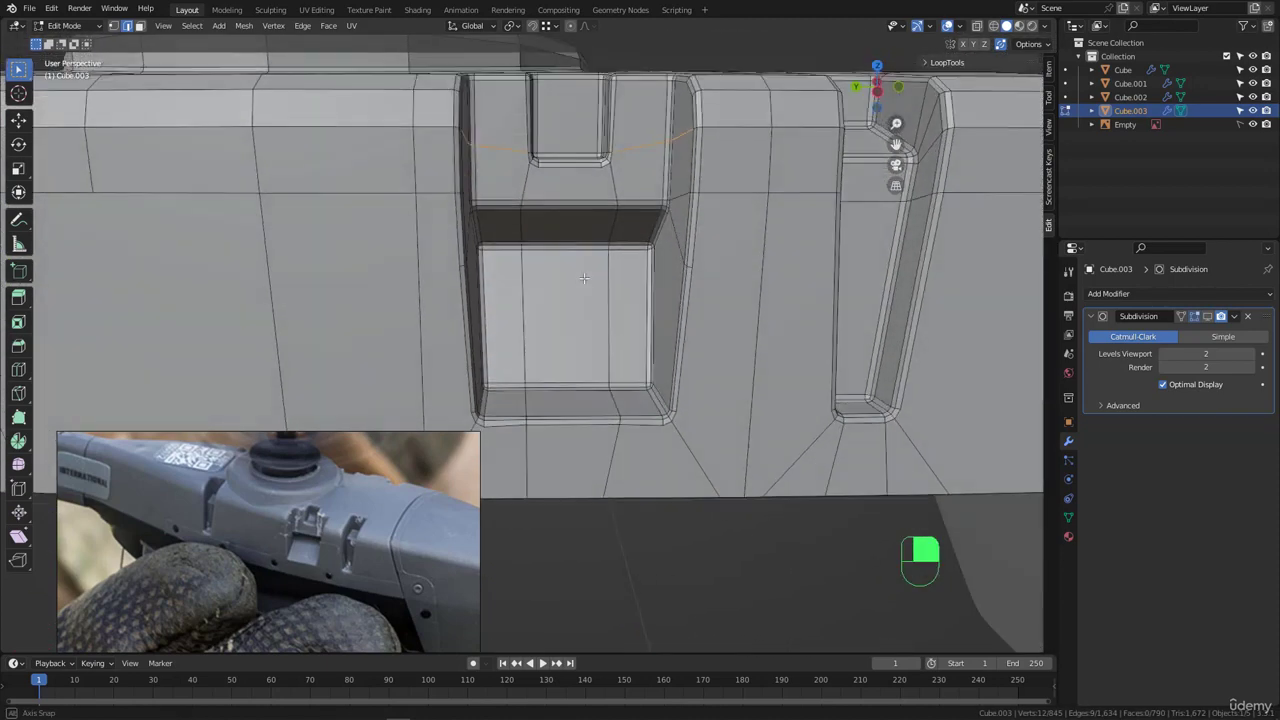
{"action": "scroll", "coordinate": [600, 300], "scroll_direction": "down", "scroll_amount": 3}
{"action": "middle_click_drag", "start_coordinate": [664, 374], "coordinate": [580, 369]}
{"action": "scroll", "coordinate": [699, 371], "scroll_direction": "up", "scroll_amount": 3}
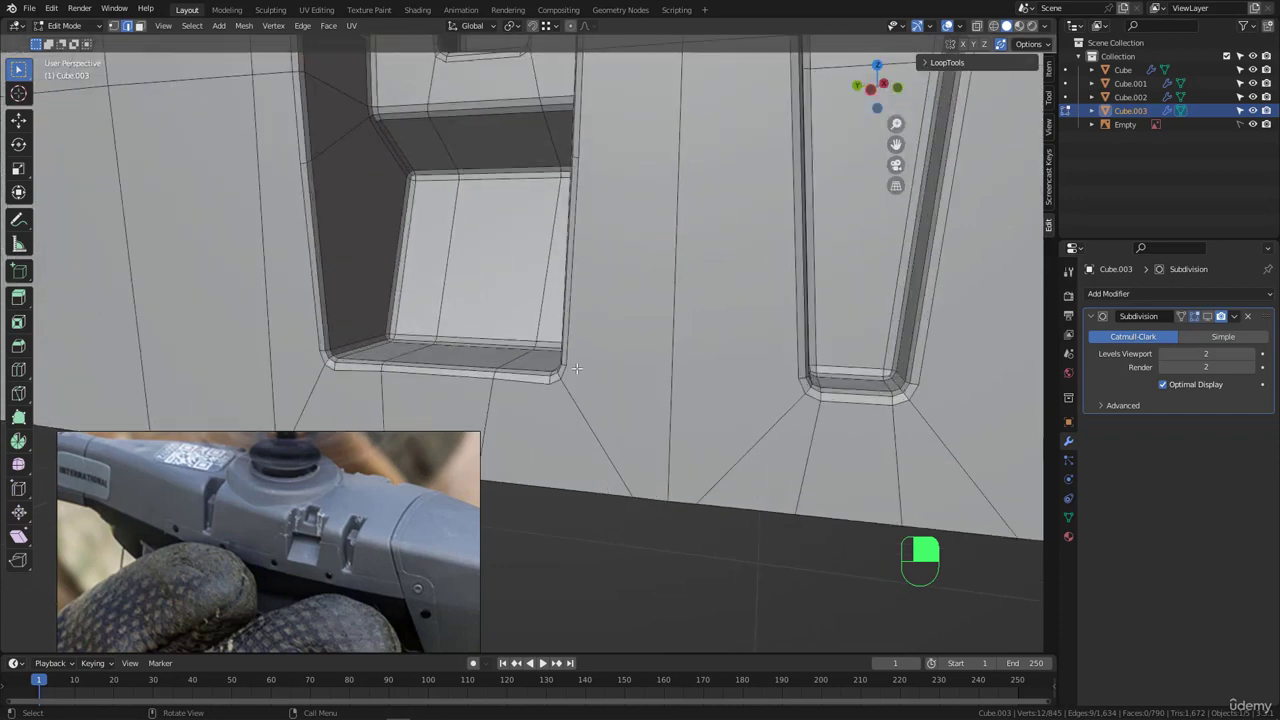
{"action": "key", "text": "1"}
{"action": "left_click", "coordinate": [574, 368]}
{"action": "left_click", "coordinate": [786, 378], "text": "shift"}
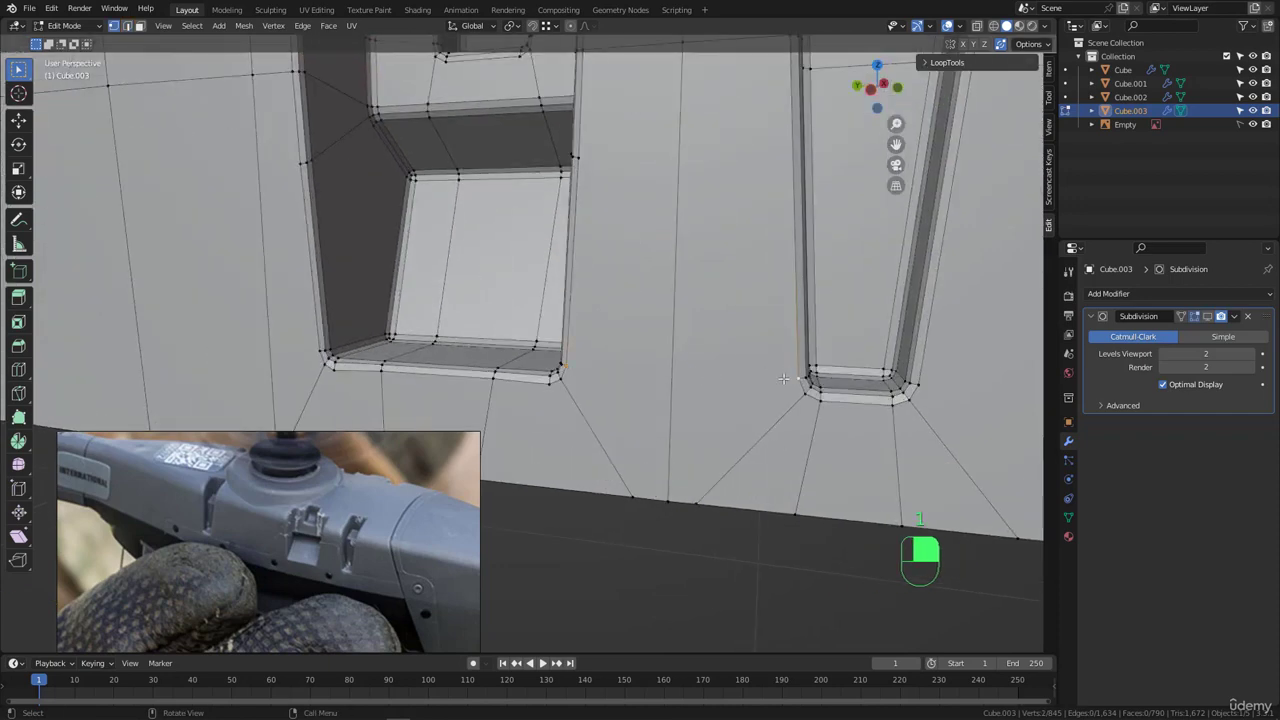
{"action": "scroll", "coordinate": [760, 367], "scroll_direction": "down", "scroll_amount": 2}
{"action": "middle_click_drag", "start_coordinate": [703, 343], "coordinate": [680, 290], "text": "shift"}
{"action": "middle_click_drag", "start_coordinate": [625, 310], "coordinate": [657, 322]}
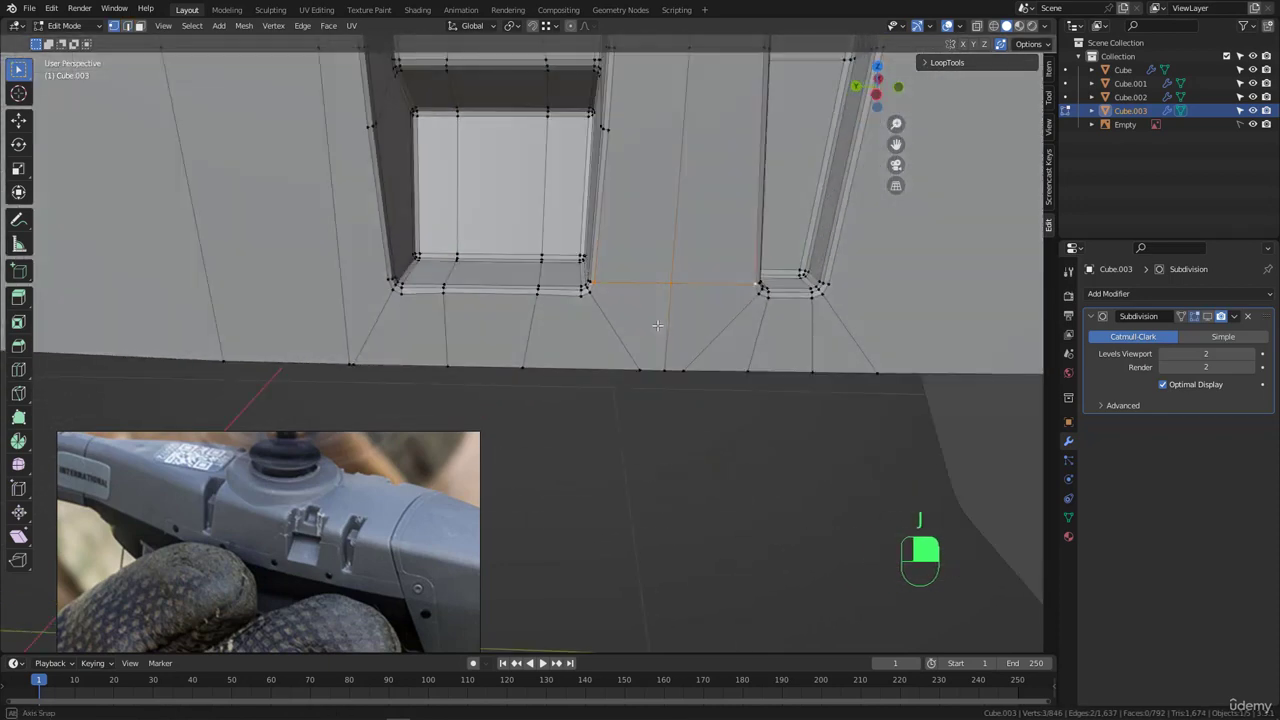
- Examine the edge flow around the recess's lower corner where the connecting edge meets its bevel
{"action": "scroll", "coordinate": [609, 300], "scroll_direction": "up", "scroll_amount": 4}
{"action": "middle_click_drag", "start_coordinate": [560, 310], "coordinate": [590, 368]}
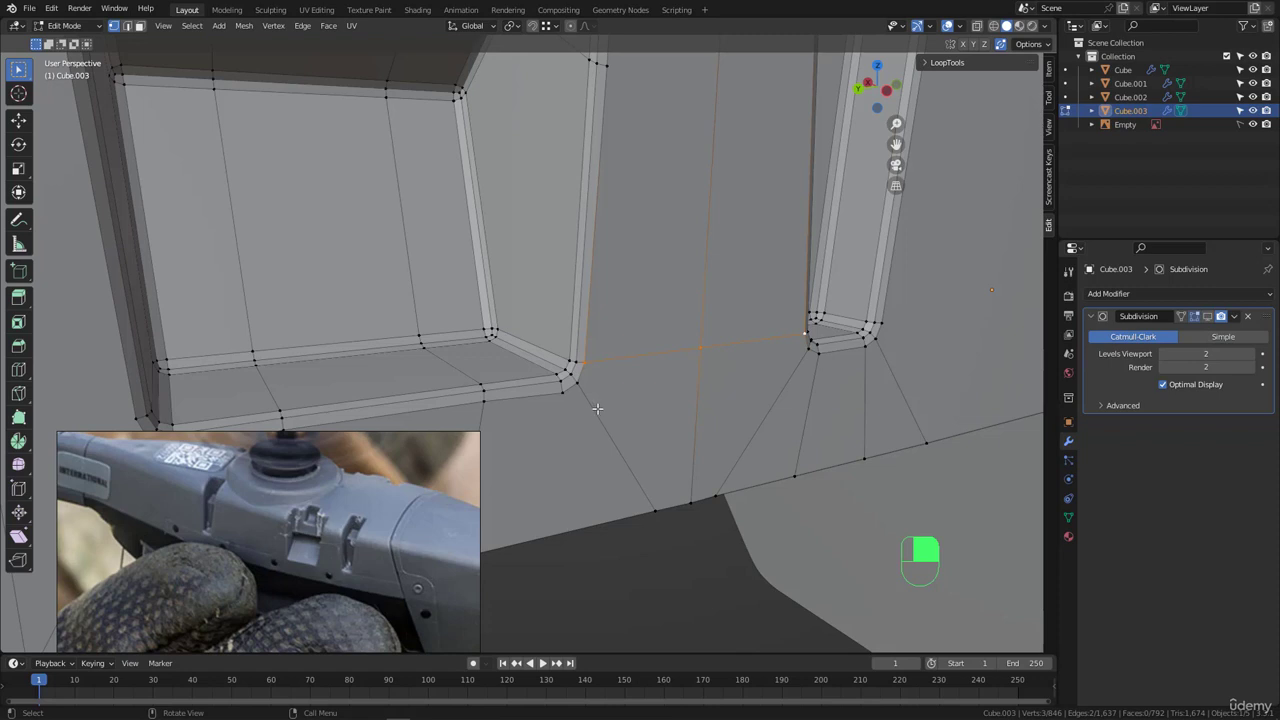
{"action": "key", "text": "ctrl+alt+g"}
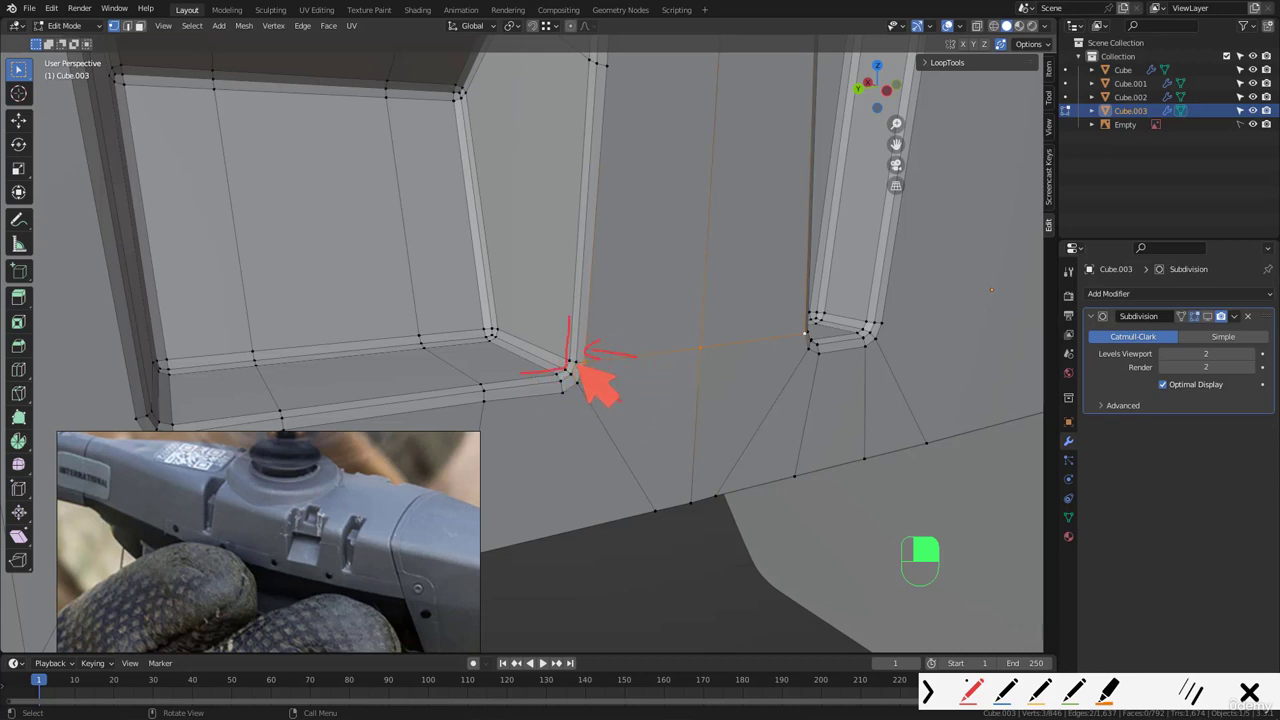
{"action": "left_click_drag", "start_coordinate": [640, 354], "coordinate": [707, 354]}
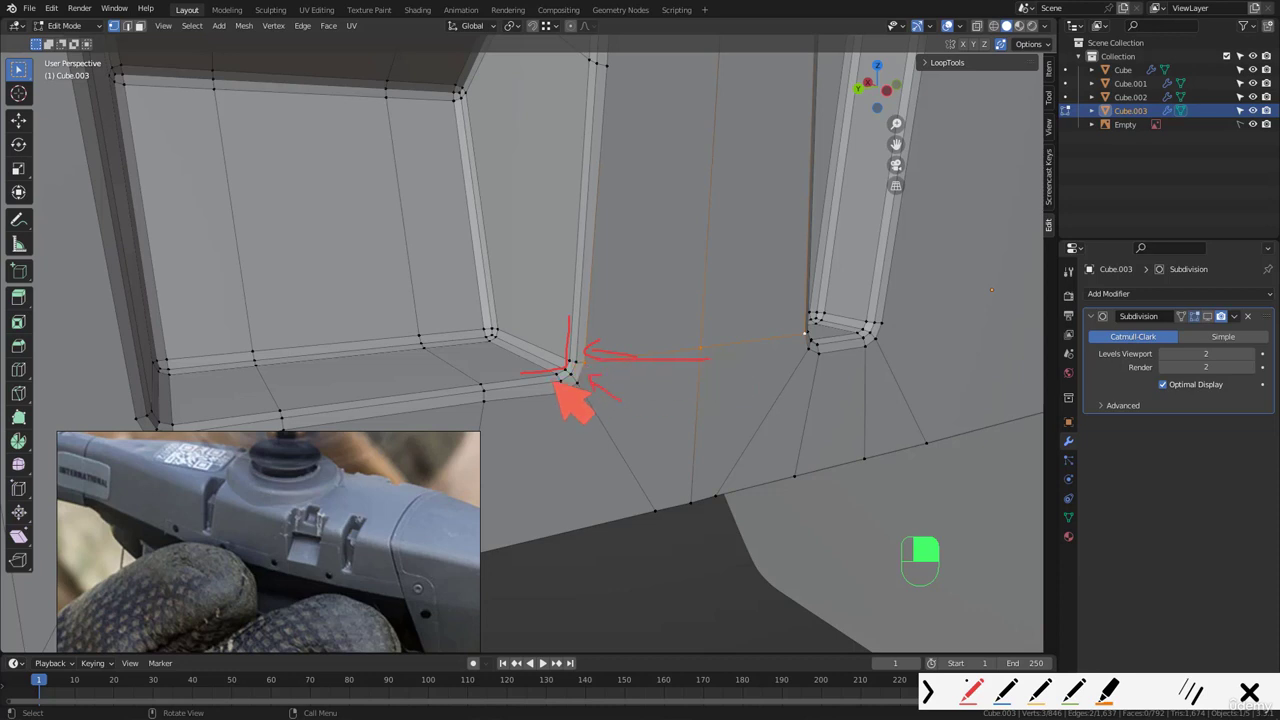
{"action": "left_click_drag", "start_coordinate": [562, 385], "coordinate": [580, 490]}
{"action": "left_click_drag", "start_coordinate": [658, 490], "coordinate": [580, 368]}
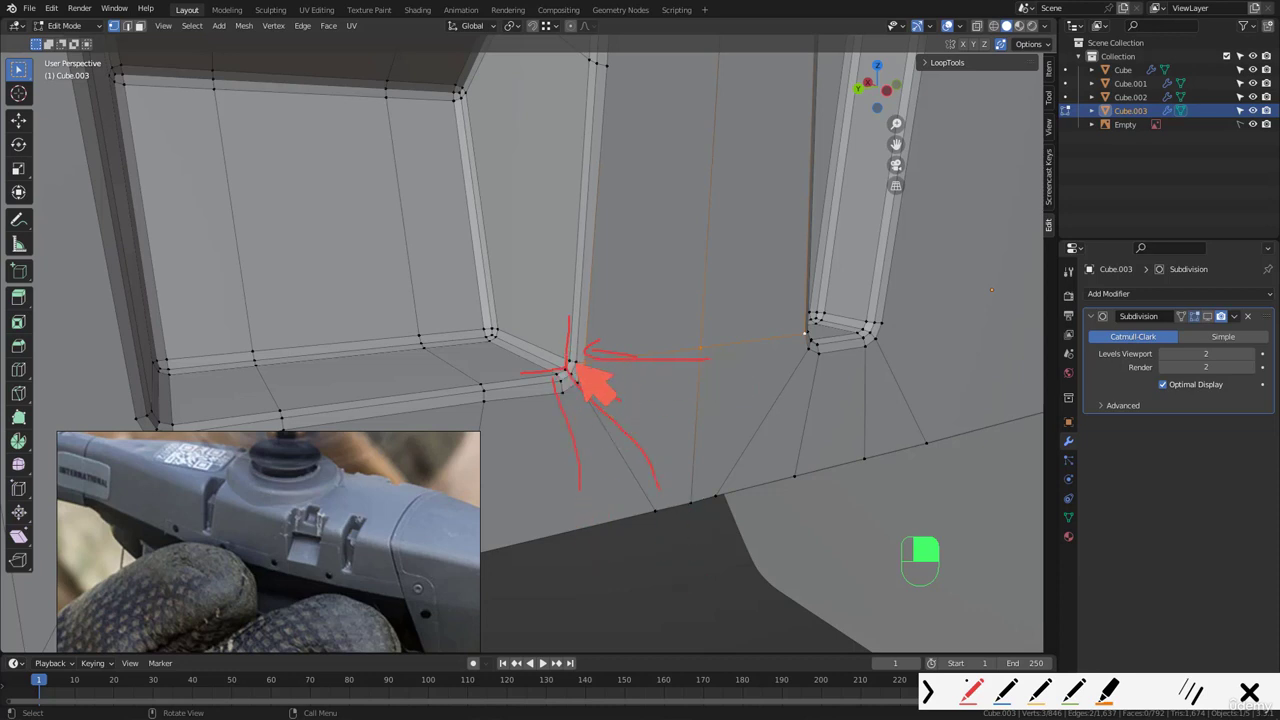
{"action": "key", "text": "Escape"}
{"action": "scroll", "coordinate": [617, 389], "scroll_direction": "down", "scroll_amount": 3}
{"action": "middle_click_drag", "start_coordinate": [617, 389], "coordinate": [525, 380]}
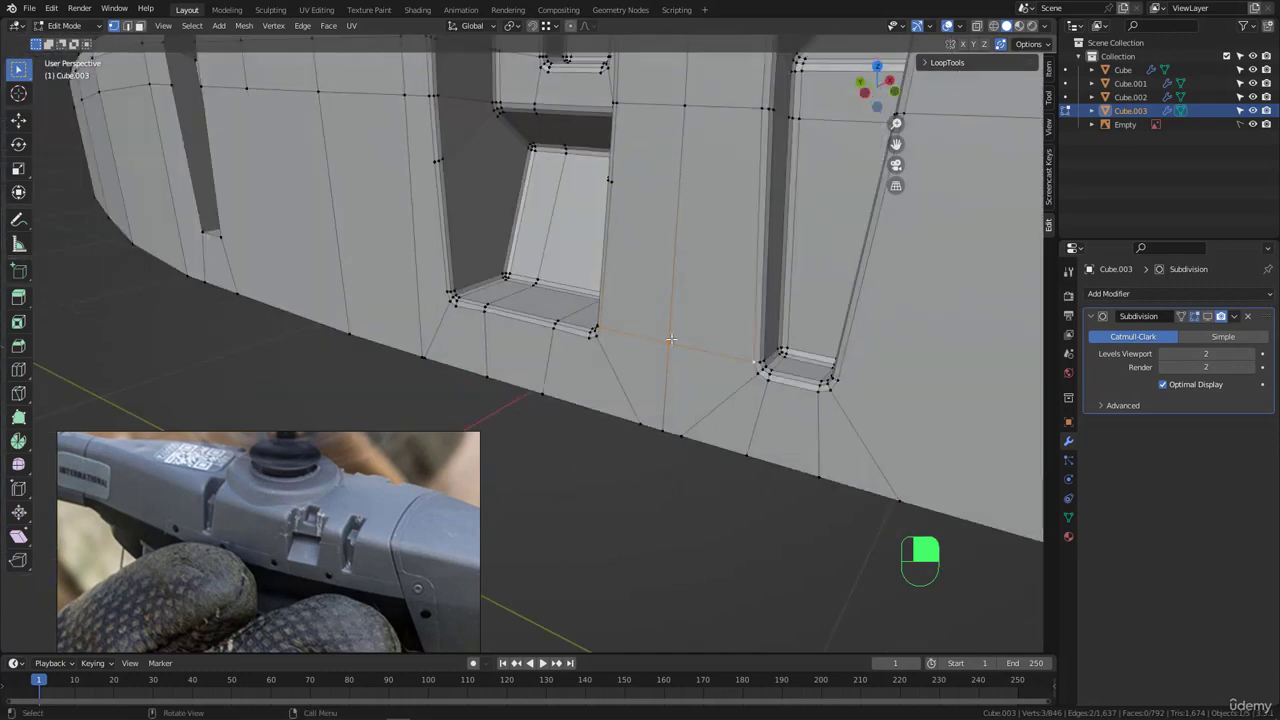
- Select both segments of the horizontal connecting edge between the recess and the neighbouring slot and dissolve them
{"action": "scroll", "coordinate": [662, 346], "scroll_direction": "up", "scroll_amount": 3}
{"action": "middle_click_drag", "start_coordinate": [662, 346], "coordinate": [675, 344]}
{"action": "key", "text": "2"}
{"action": "left_click", "coordinate": [691, 353], "text": "shift"}
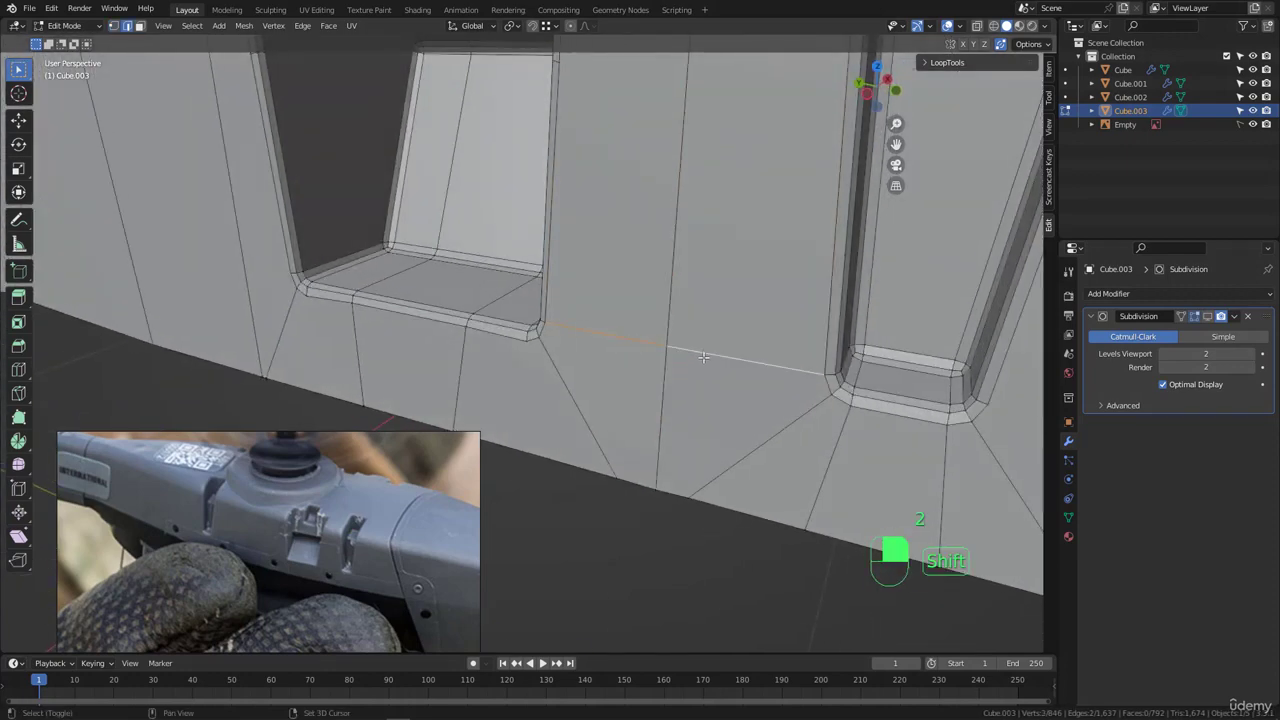
{"action": "key", "text": "ctrl+x"}
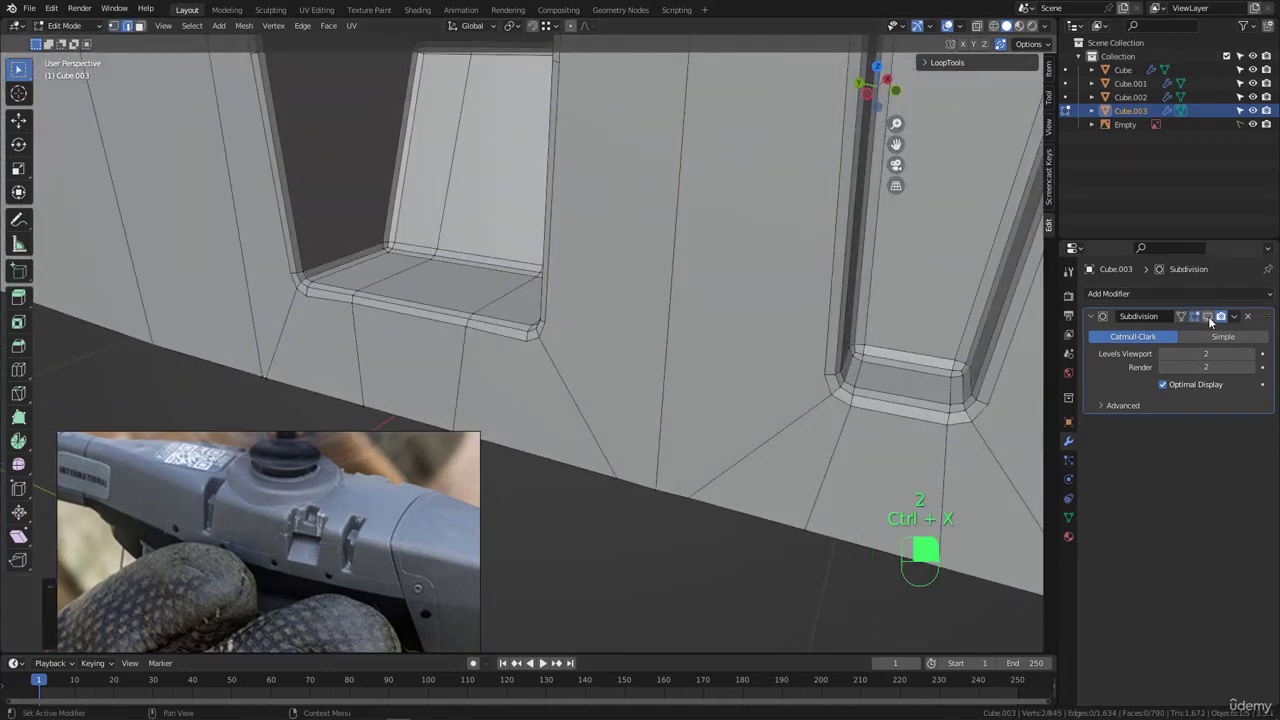
- Enable the Subdivision modifier's viewport display and knife-cut an edge from the recess's lower corner to the neighbouring slot's lower corner
{"action": "left_click", "coordinate": [1208, 317]}
{"action": "mouse_move", "coordinate": [553, 327]}
{"action": "middle_mouse_down"}
{"action": "mouse_move", "coordinate": [583, 306]}
{"action": "mouse_move", "coordinate": [570, 320]}
{"action": "middle_mouse_up"}
{"action": "key", "text": "1"}
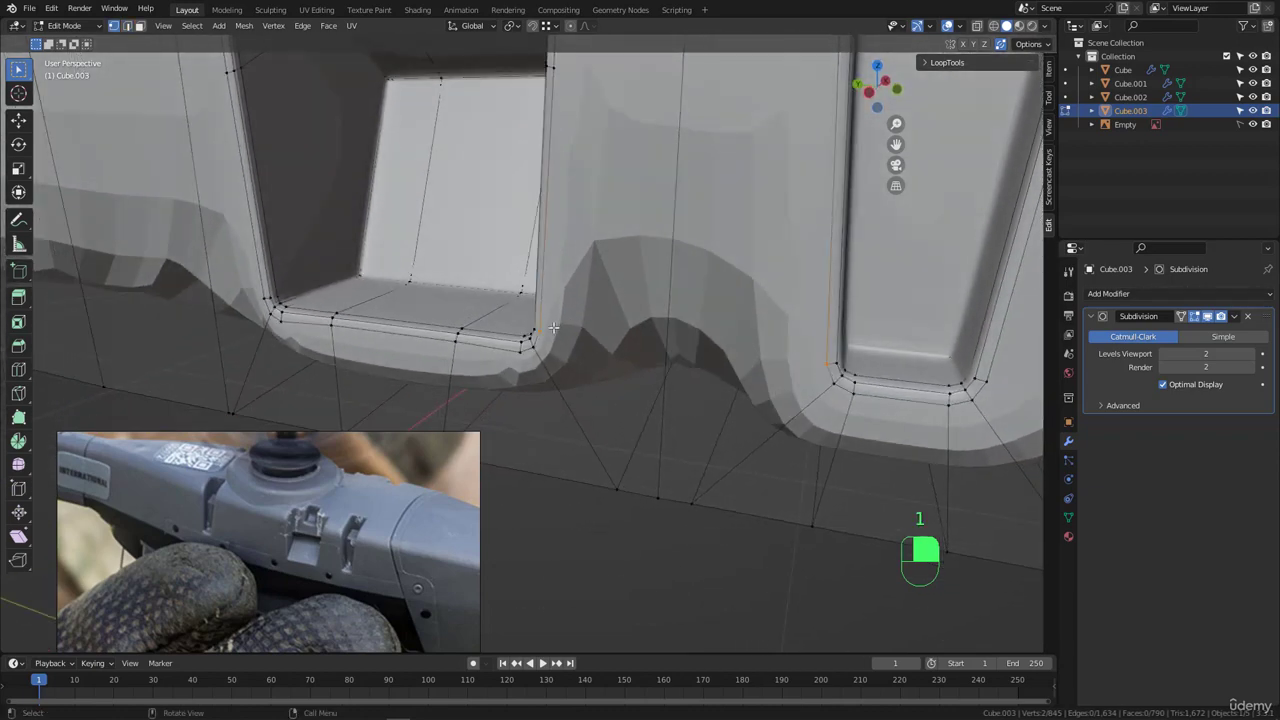
{"action": "key", "text": "k"}
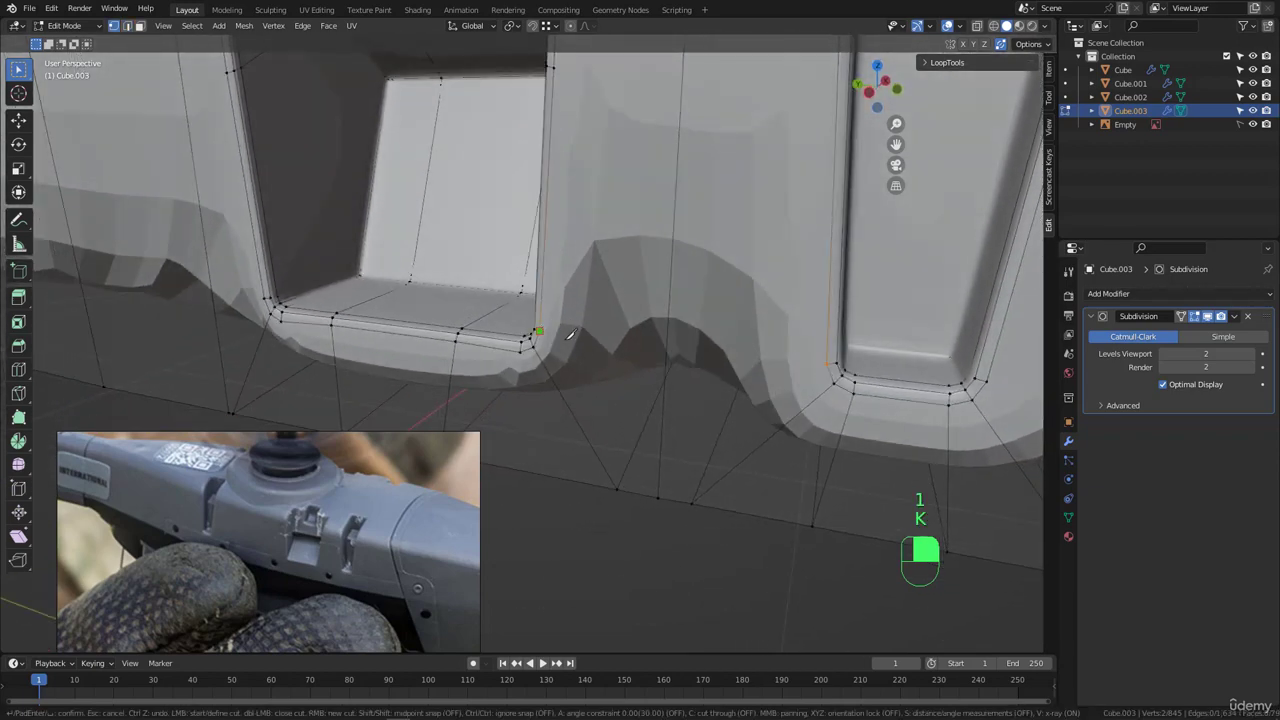
{"action": "key", "text": "Return"}
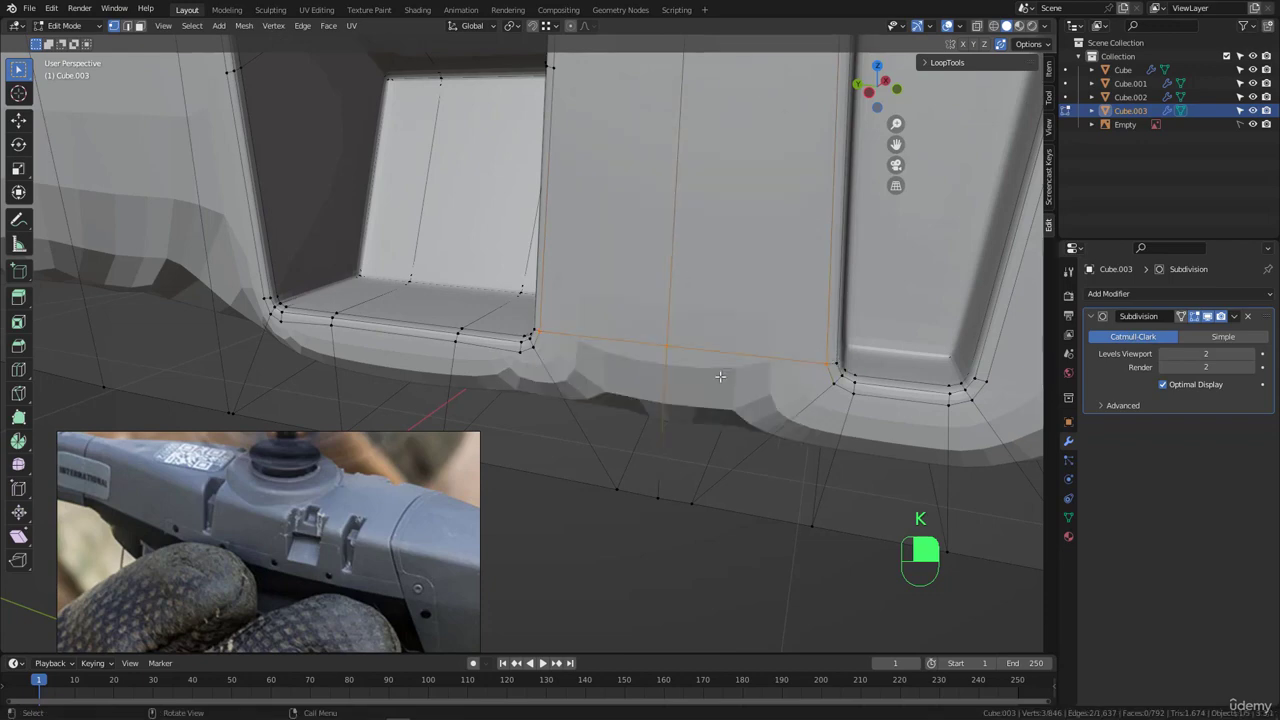
- Switch to Object Mode and examine the subdivided recess, particularly the shading around its two upper outer corners
{"action": "middle_click_drag", "start_coordinate": [575, 346], "coordinate": [580, 303]}
{"action": "scroll", "coordinate": [691, 346], "scroll_direction": "up", "scroll_amount": 2}
{"action": "scroll", "coordinate": [544, 298], "scroll_direction": "up", "scroll_amount": 2}
{"action": "key", "text": "Tab"}
{"action": "scroll", "coordinate": [597, 317], "scroll_direction": "down", "scroll_amount": 4}
{"action": "scroll", "coordinate": [528, 202], "scroll_direction": "up", "scroll_amount": 6}
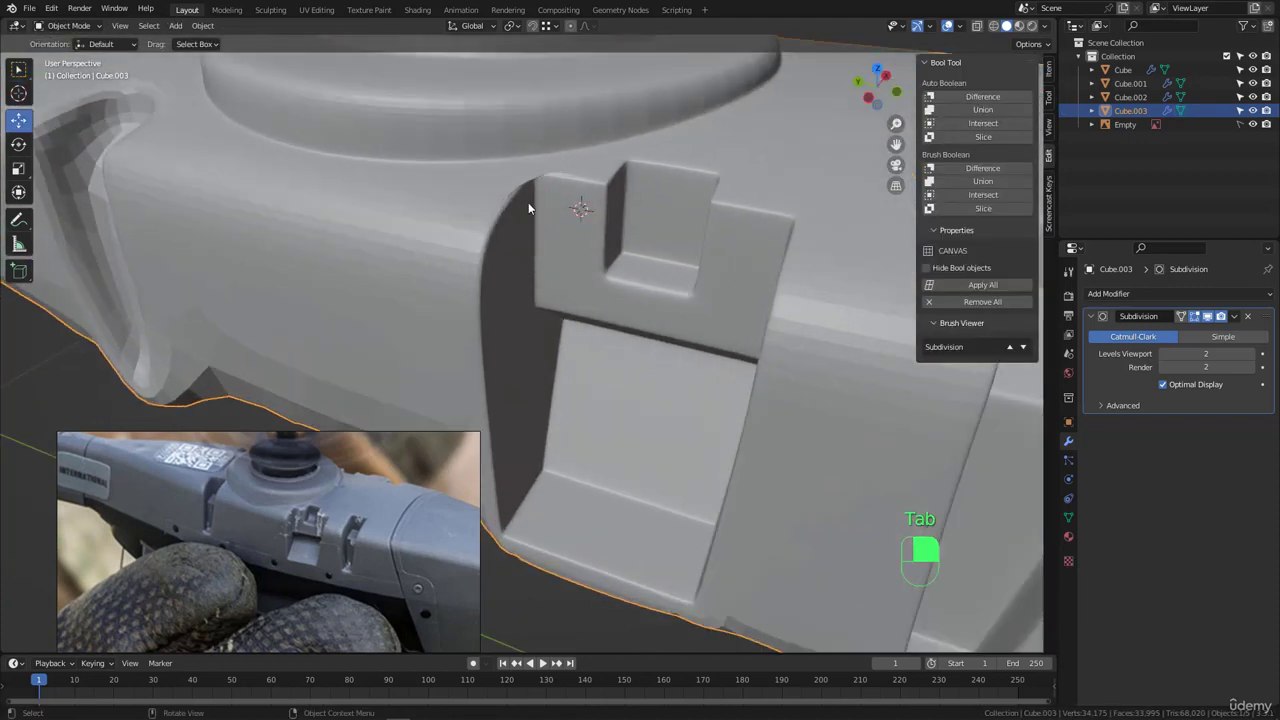
{"action": "scroll", "coordinate": [530, 220], "scroll_direction": "down", "scroll_amount": 3}
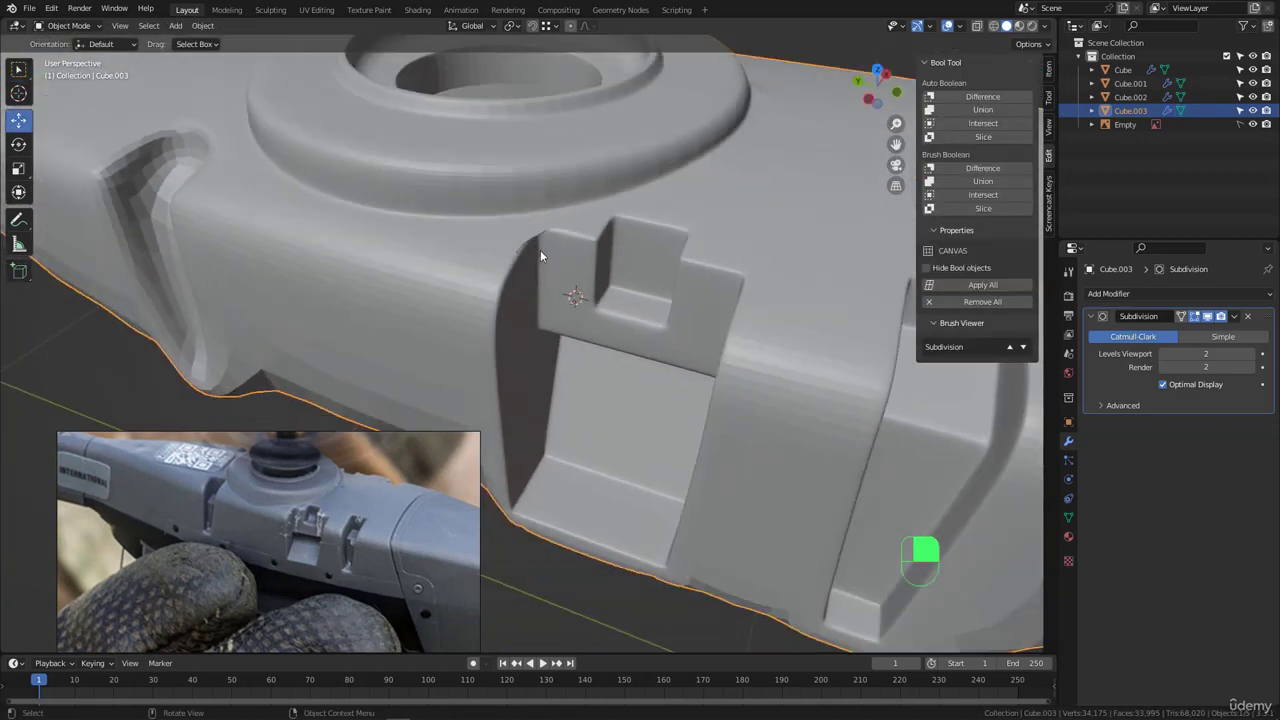
{"action": "mouse_move", "coordinate": [565, 241]}
{"action": "middle_mouse_down"}
{"action": "mouse_move", "coordinate": [571, 258]}
{"action": "mouse_move", "coordinate": [542, 318]}
{"action": "mouse_move", "coordinate": [567, 333]}
{"action": "mouse_move", "coordinate": [517, 270]}
{"action": "middle_mouse_up"}
{"action": "scroll", "coordinate": [542, 318], "scroll_direction": "up", "scroll_amount": 2}
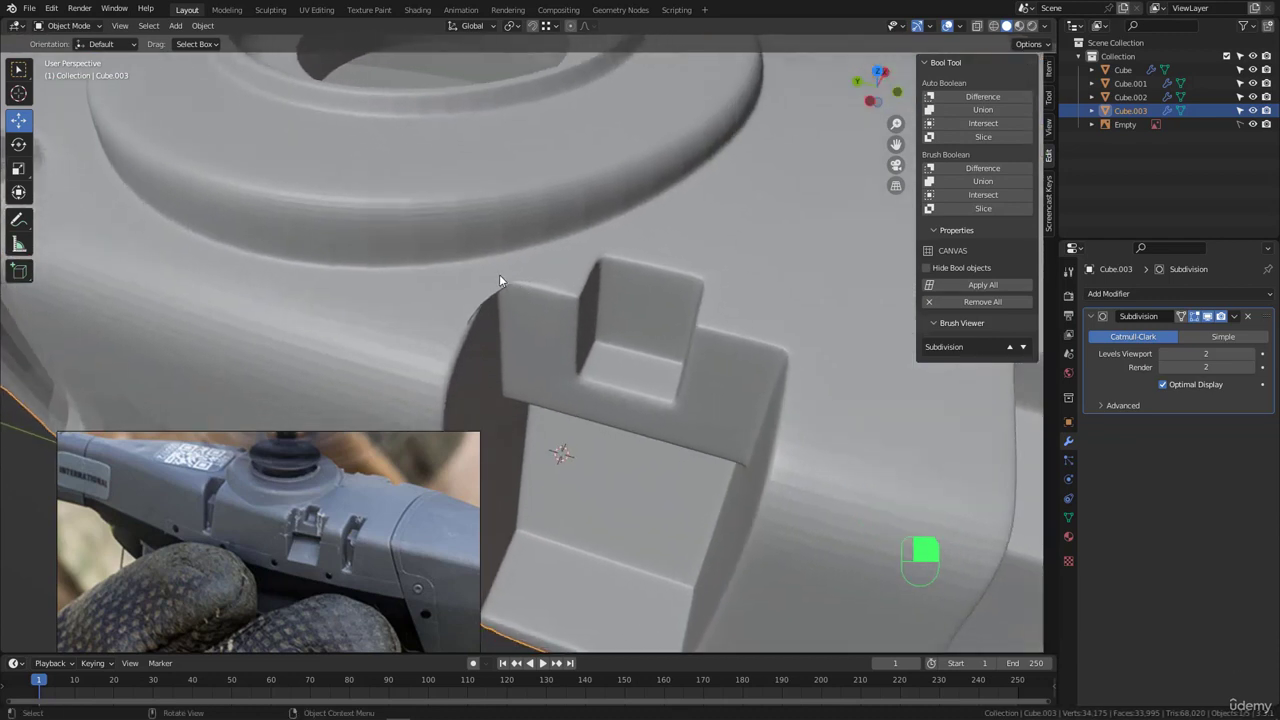
{"action": "key", "text": "ctrl+alt+g"}
{"action": "mouse_move", "coordinate": [493, 257]}
{"action": "left_mouse_down"}
{"action": "mouse_move", "coordinate": [466, 270]}
{"action": "mouse_move", "coordinate": [515, 286]}
{"action": "left_mouse_up"}
{"action": "mouse_move", "coordinate": [757, 347]}
{"action": "left_mouse_down"}
{"action": "mouse_move", "coordinate": [795, 365]}
{"action": "mouse_move", "coordinate": [781, 376]}
{"action": "left_mouse_up"}
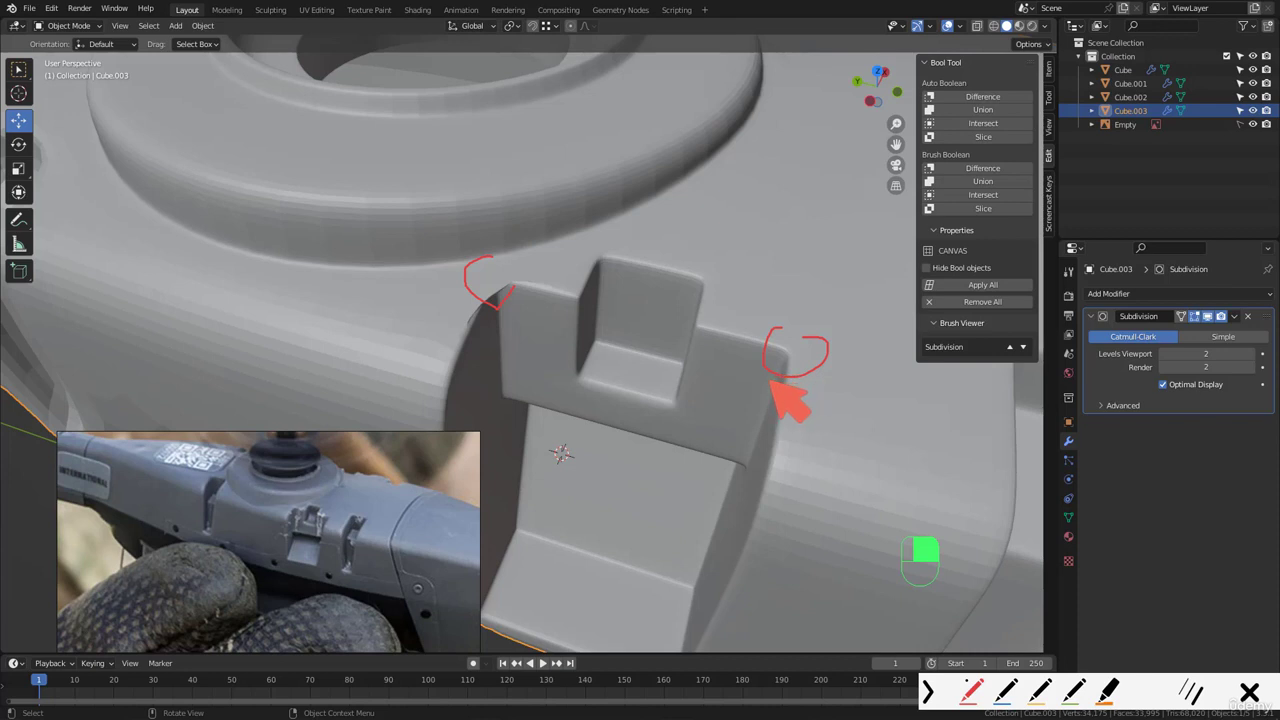
{"action": "key", "text": "ctrl+alt+g"}
- Return to Edit Mode and examine the edge flow around the recess's two upper outer corners
{"action": "key", "text": "Tab"}
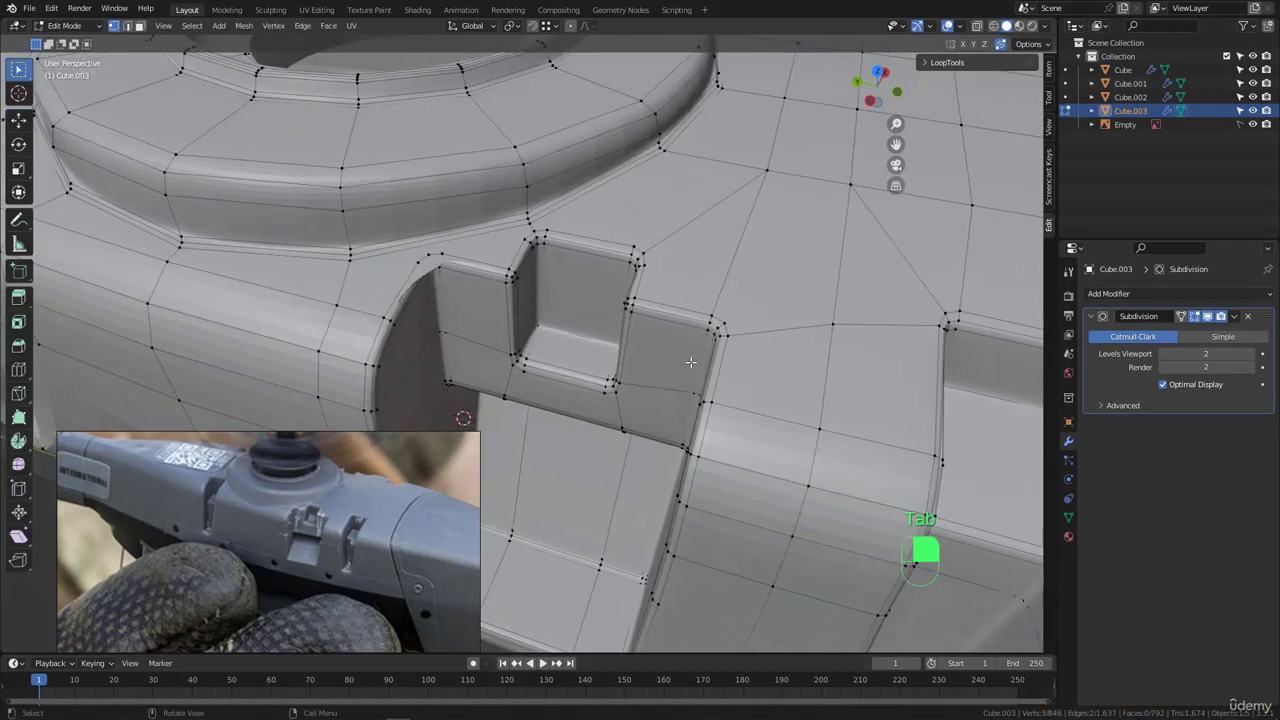
{"action": "key", "text": "ctrl+alt+g"}
{"action": "left_click_drag", "start_coordinate": [711, 317], "coordinate": [738, 229]}
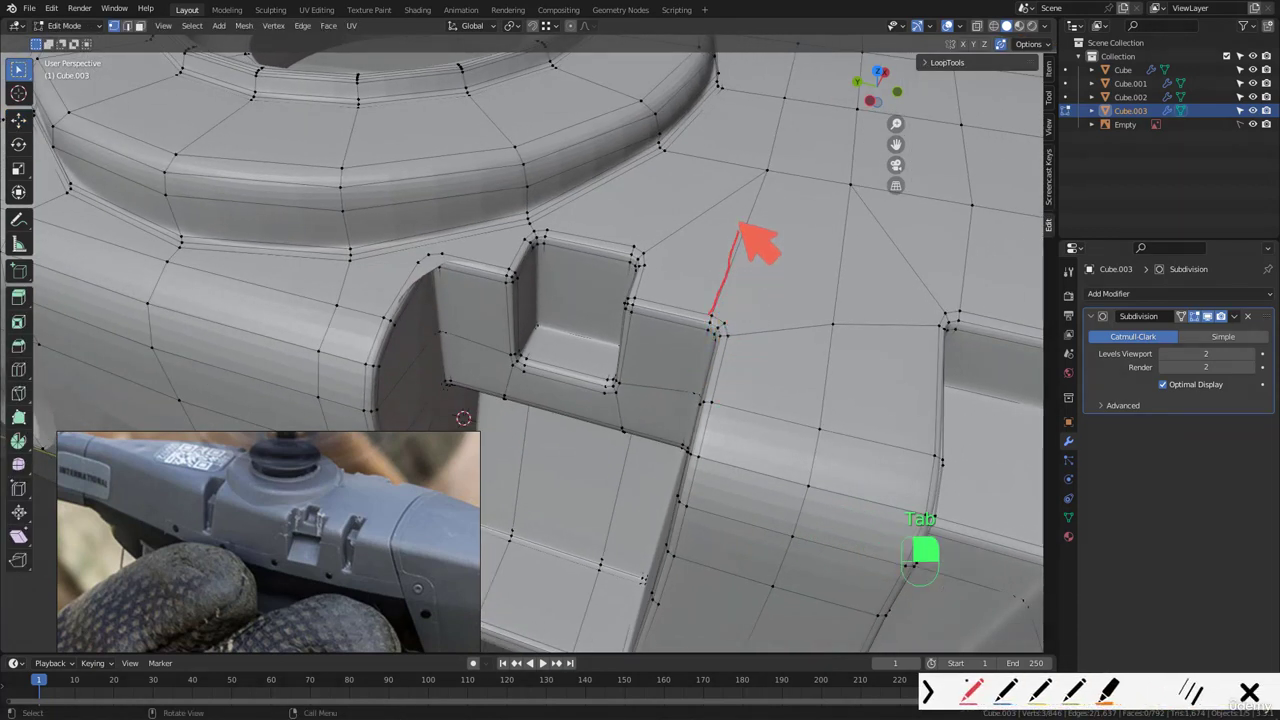
{"action": "left_click_drag", "start_coordinate": [815, 326], "coordinate": [720, 334]}
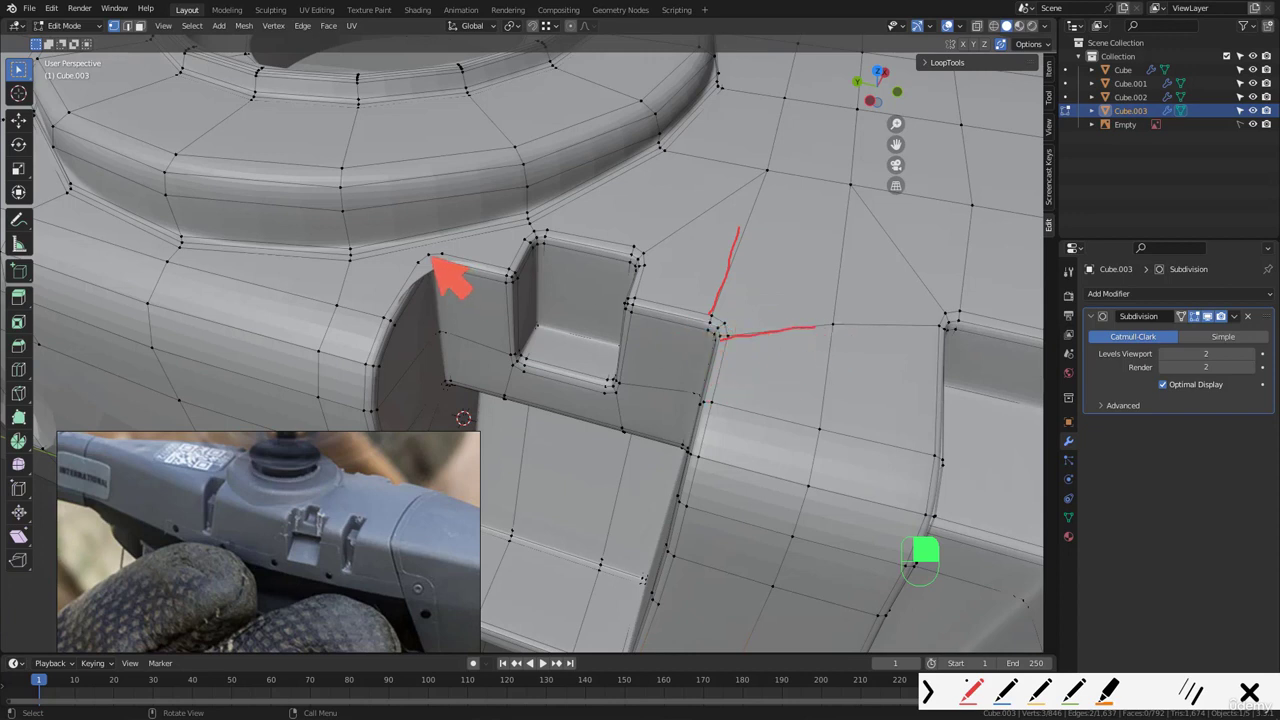
{"action": "left_click_drag", "start_coordinate": [427, 238], "coordinate": [427, 253]}
{"action": "left_click_drag", "start_coordinate": [439, 238], "coordinate": [439, 250]}
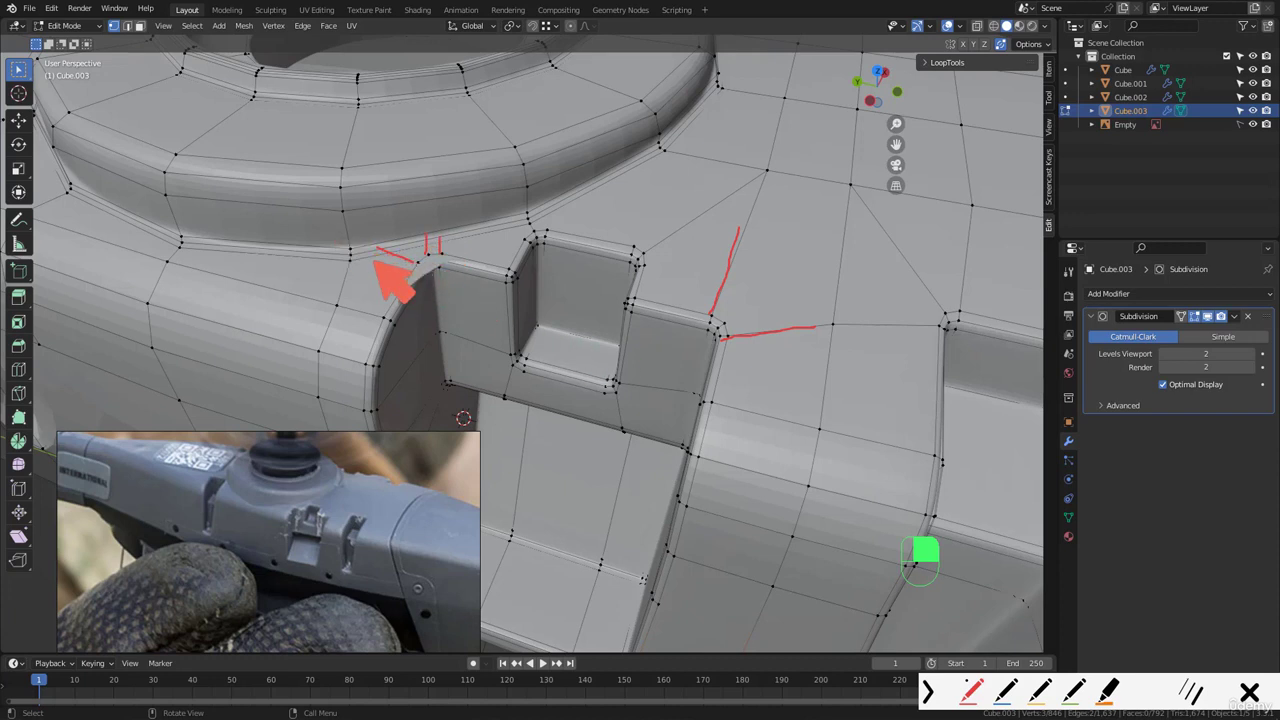
{"action": "left_click_drag", "start_coordinate": [378, 258], "coordinate": [424, 262]}
{"action": "left_click_drag", "start_coordinate": [476, 225], "coordinate": [469, 238]}
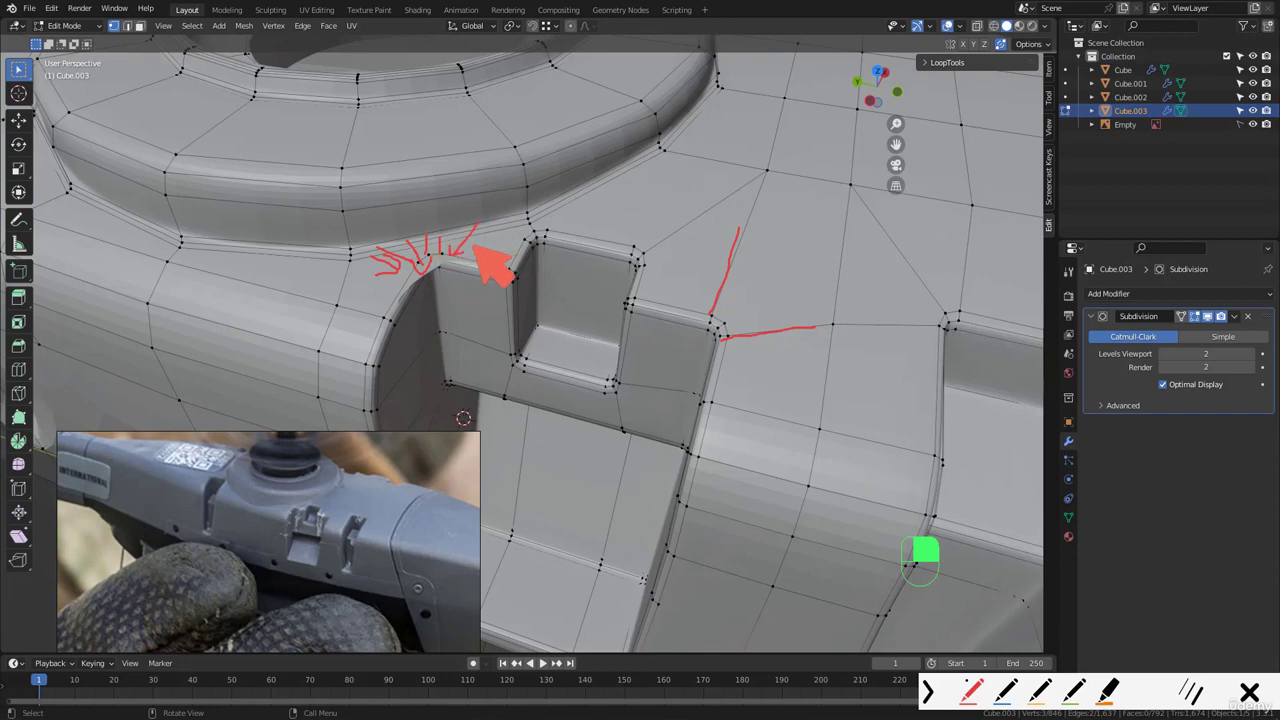
- Clear the drawn annotations and knife-cut a short edge from the recess's outer corner nearest the round collar to the collar's surrounding edge
{"action": "key", "text": "Escape"}
{"action": "scroll", "coordinate": [440, 259], "scroll_direction": "up", "scroll_amount": 3}
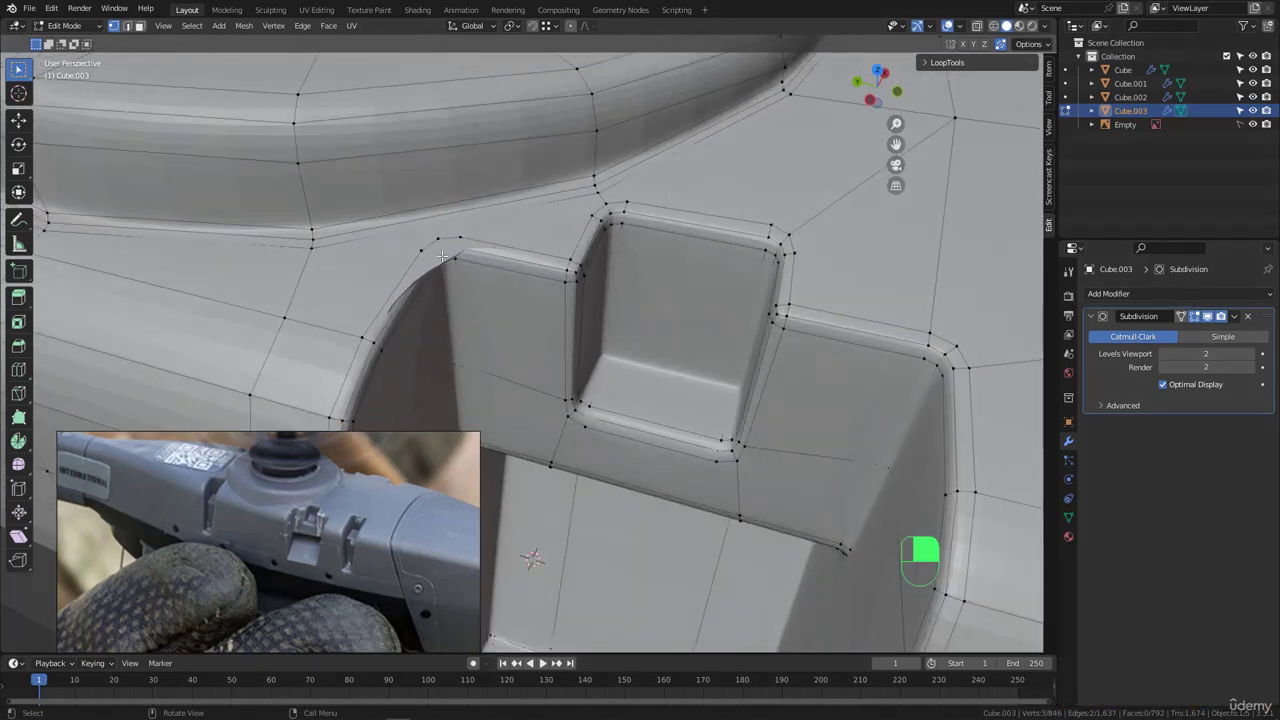
{"action": "scroll", "coordinate": [430, 264], "scroll_direction": "down", "scroll_amount": 2}
{"action": "middle_click_drag", "start_coordinate": [430, 264], "coordinate": [469, 275]}
{"action": "scroll", "coordinate": [435, 266], "scroll_direction": "up", "scroll_amount": 3}
{"action": "key", "text": "k"}
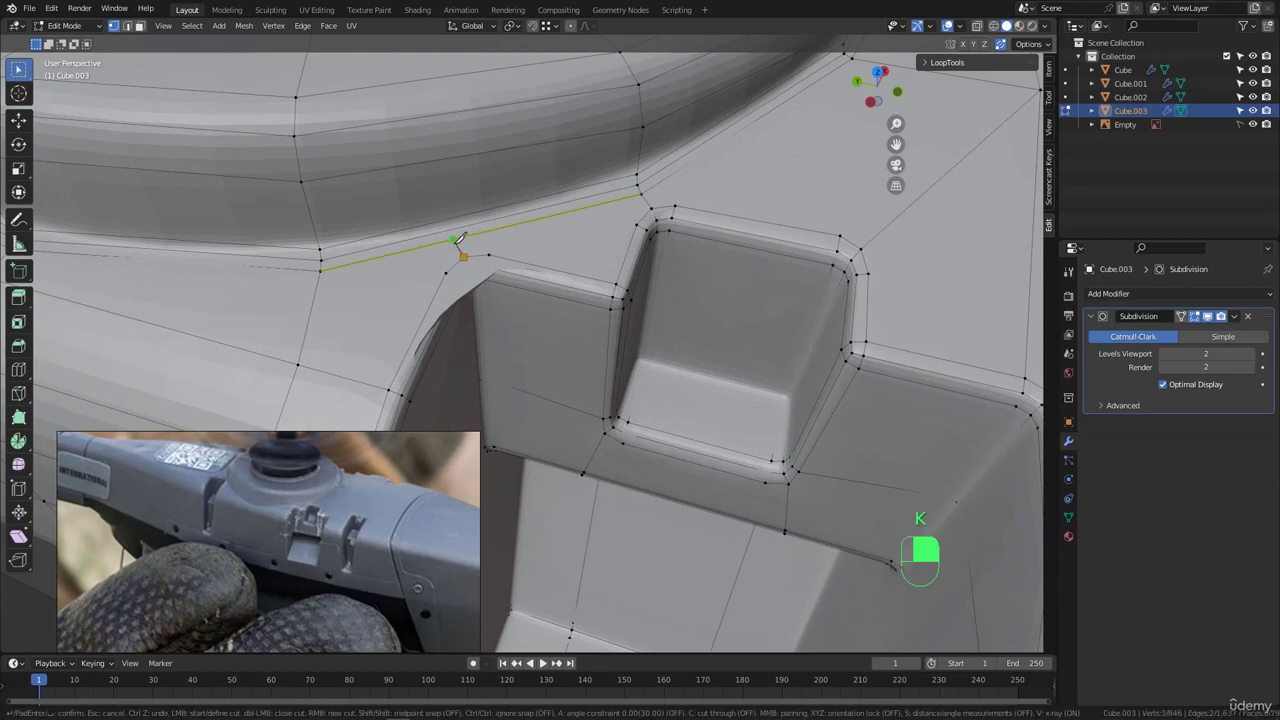
{"action": "key", "text": "Return"}
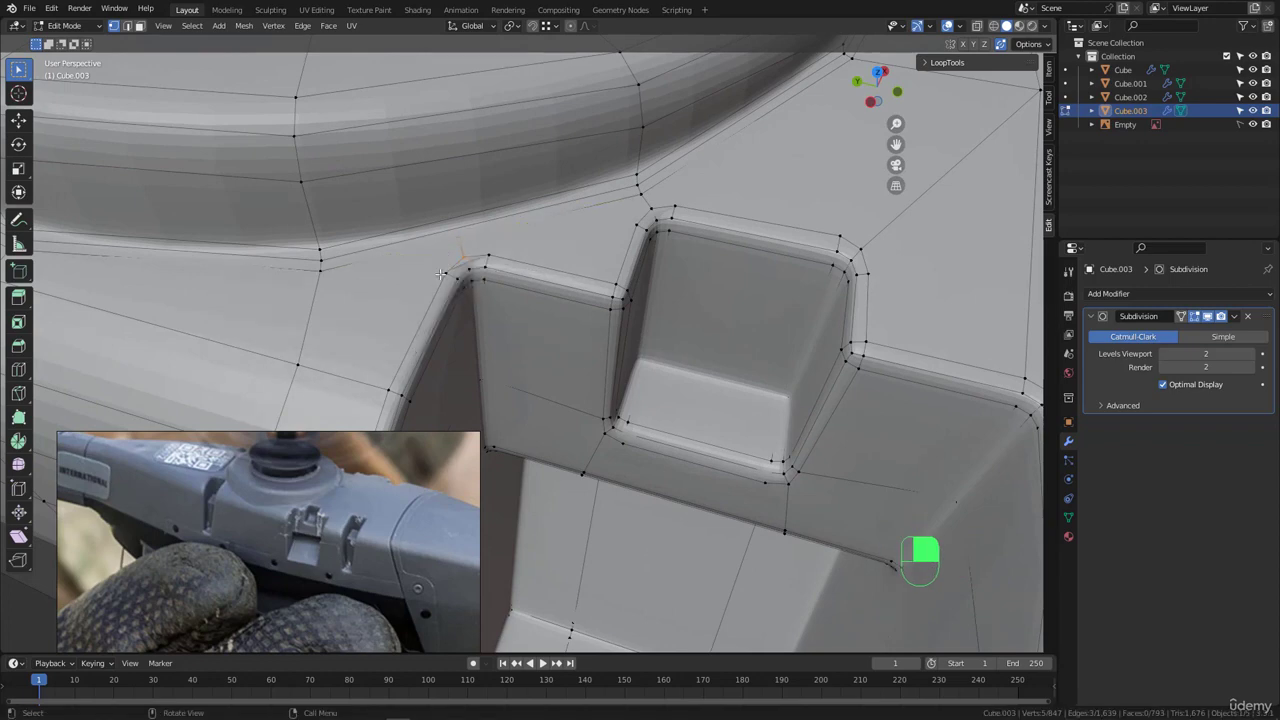
- Knife-cut edges from the two vertices flanking that recess corner to the neighbouring vertices on the round collar's outer edge loop
{"action": "scroll", "coordinate": [455, 270], "scroll_direction": "up", "scroll_amount": 3}
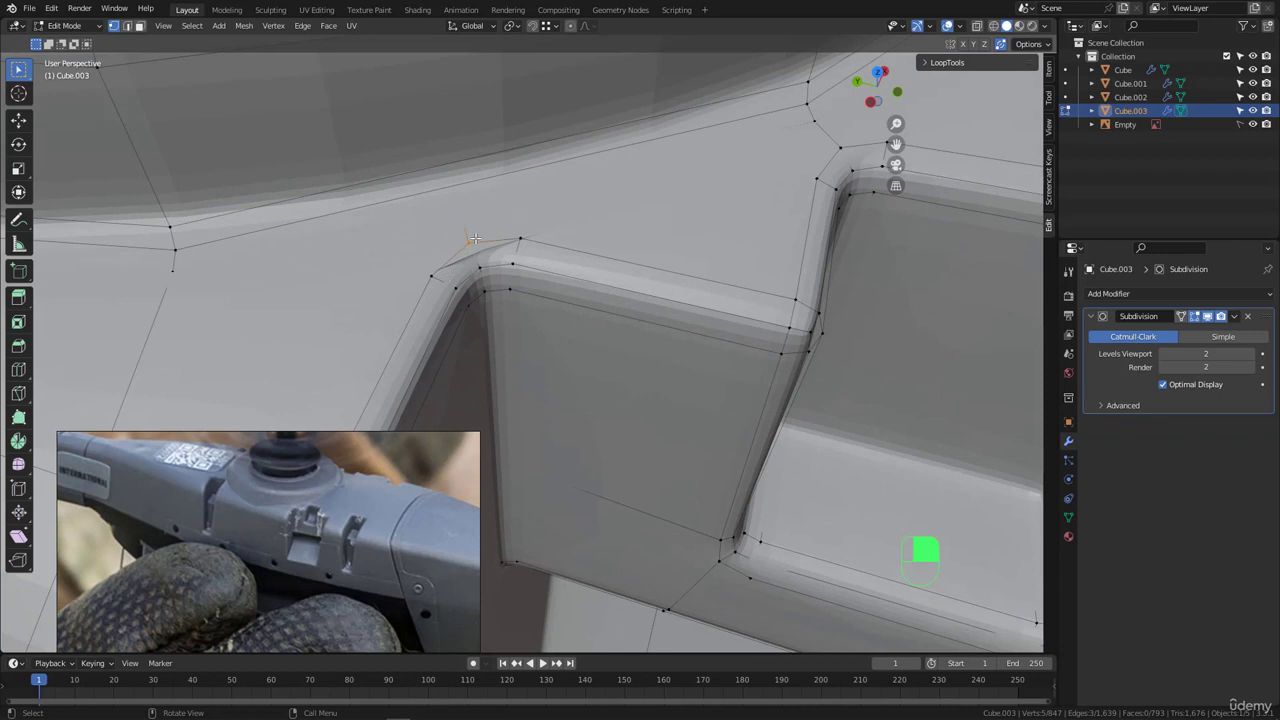
{"action": "scroll", "coordinate": [475, 238], "scroll_direction": "down", "scroll_amount": 3}
{"action": "middle_click_drag", "start_coordinate": [475, 260], "coordinate": [563, 263], "text": "shift"}
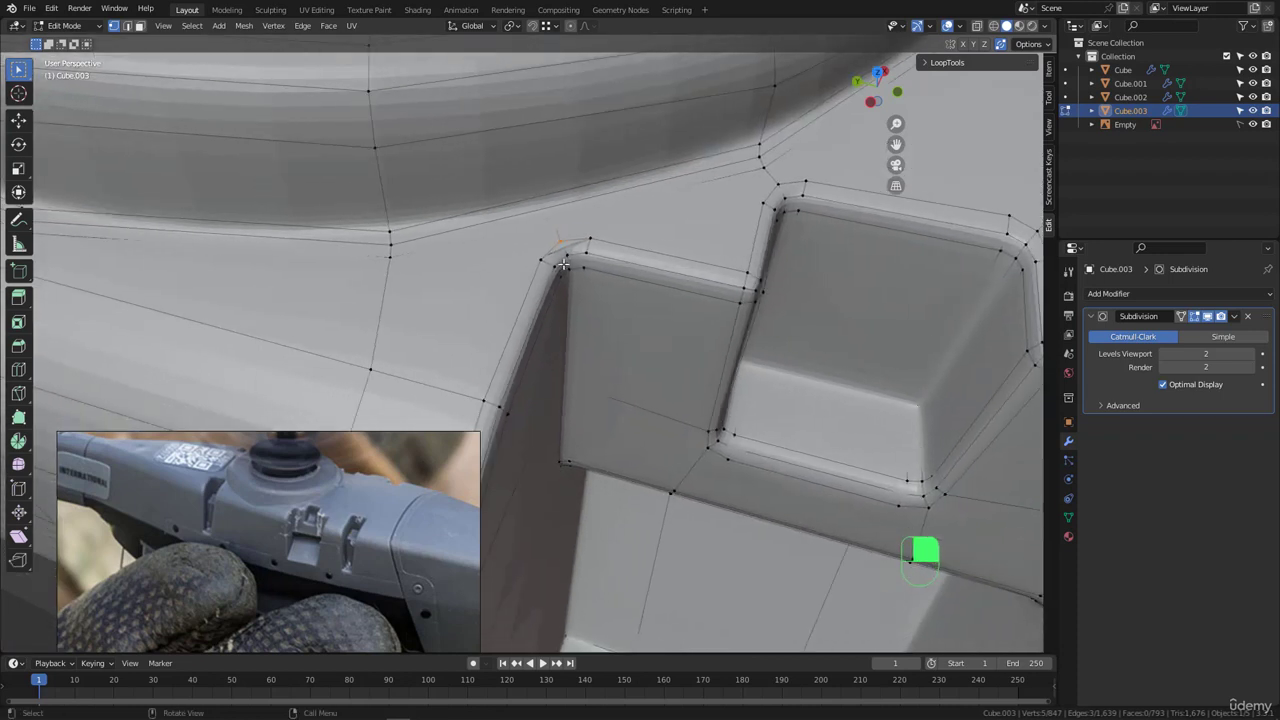
{"action": "key", "text": "k"}
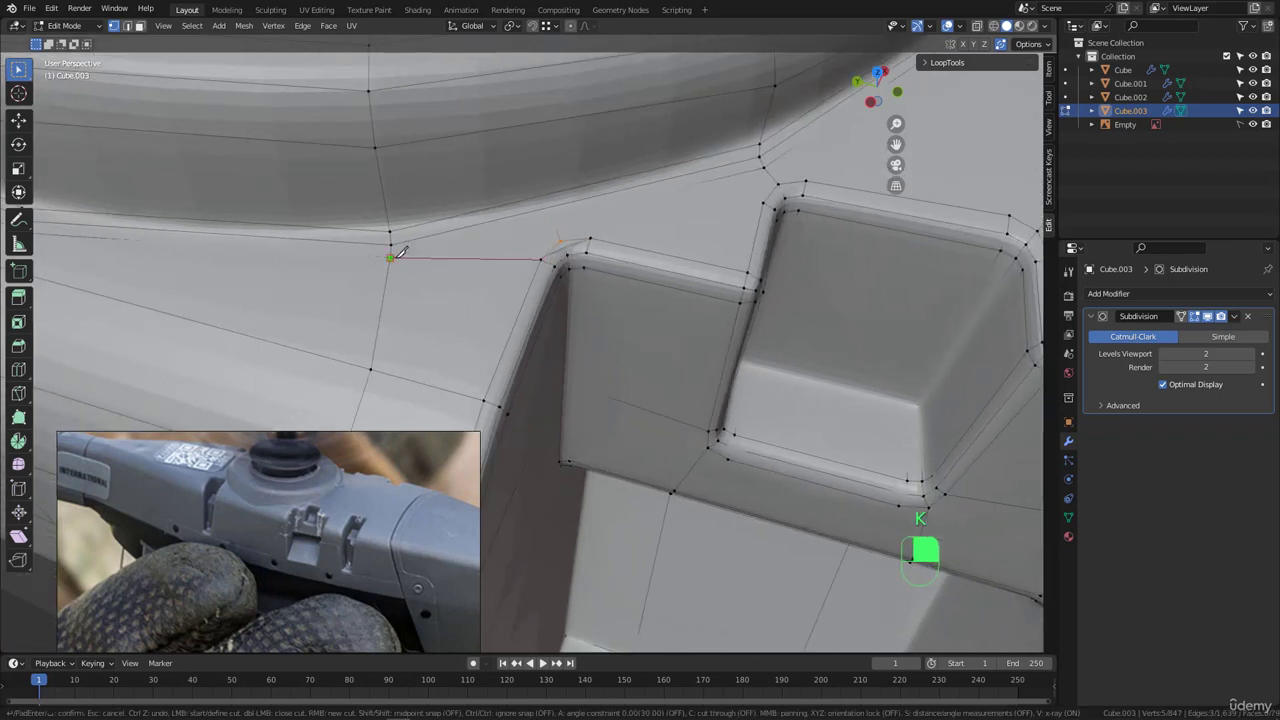
{"action": "key", "text": "Return"}
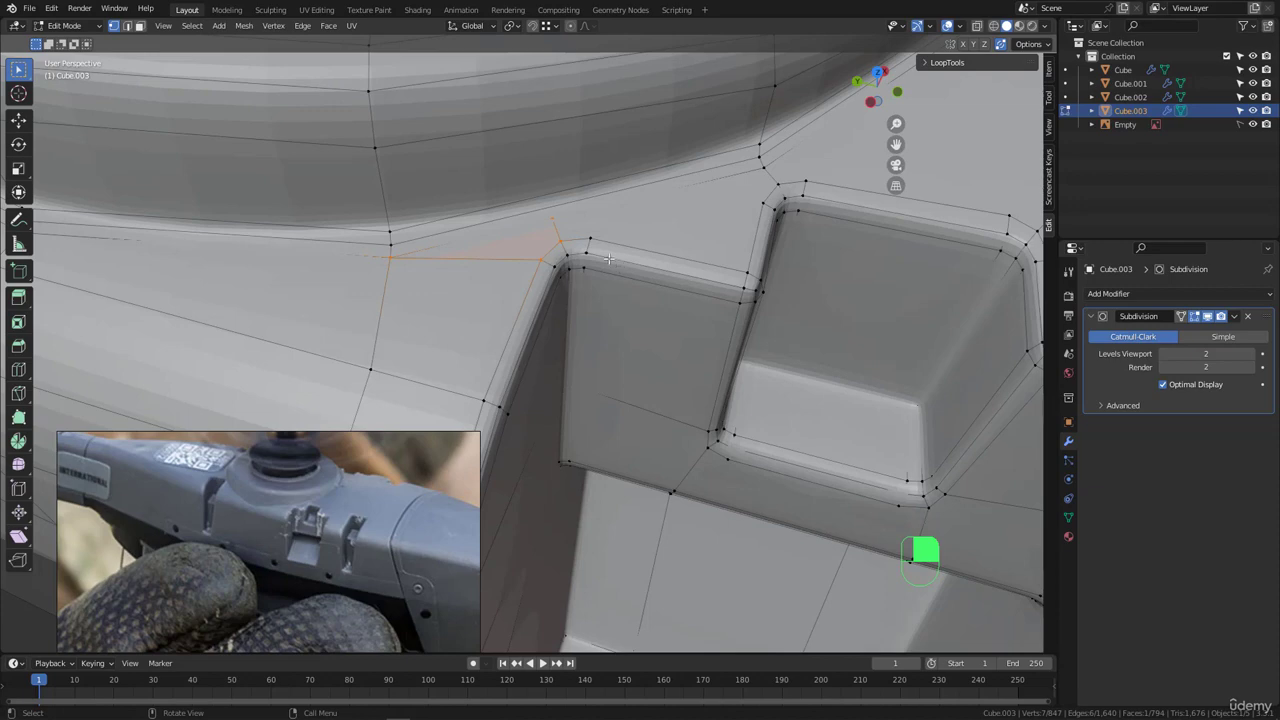
{"action": "key", "text": "k"}
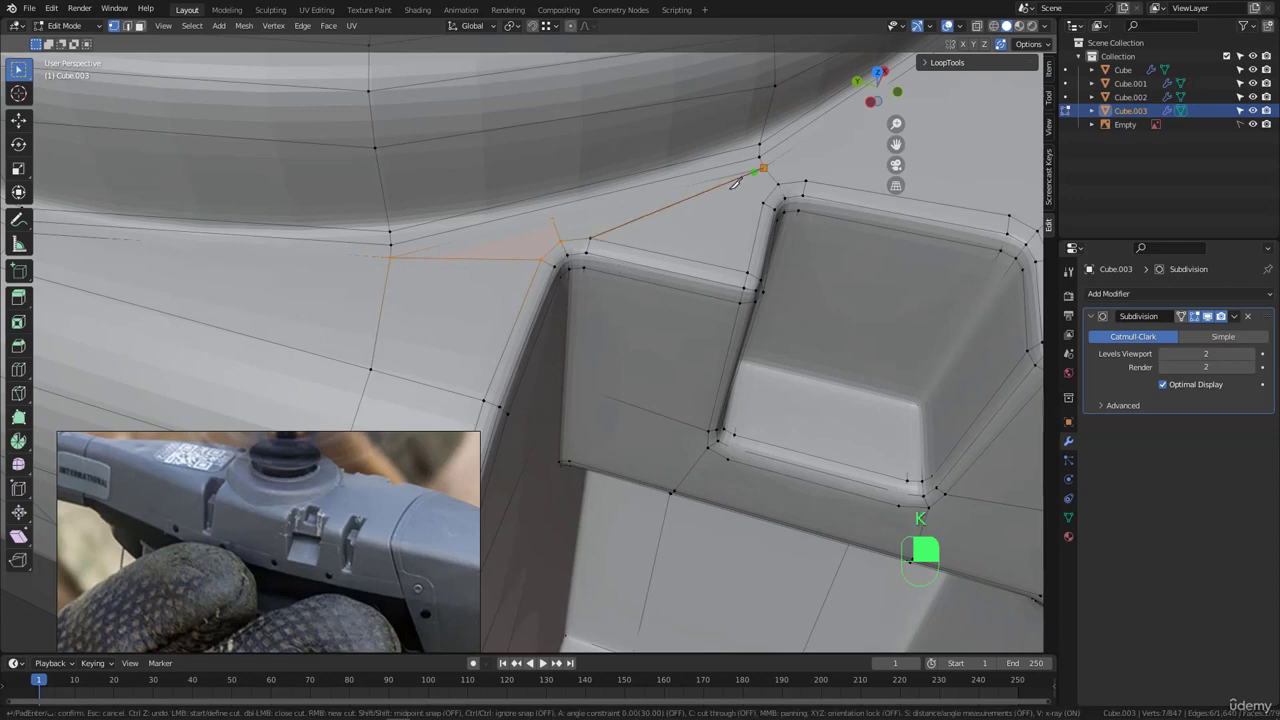
{"action": "key", "text": "Return"}
- Switch to Object Mode and examine the subdivided shading around the recess corner beside the round collar
{"action": "middle_click_drag", "start_coordinate": [735, 183], "coordinate": [566, 289]}
{"action": "key", "text": "Tab"}
{"action": "scroll", "coordinate": [566, 287], "scroll_direction": "up", "scroll_amount": 3}
{"action": "scroll", "coordinate": [491, 268], "scroll_direction": "up", "scroll_amount": 2}
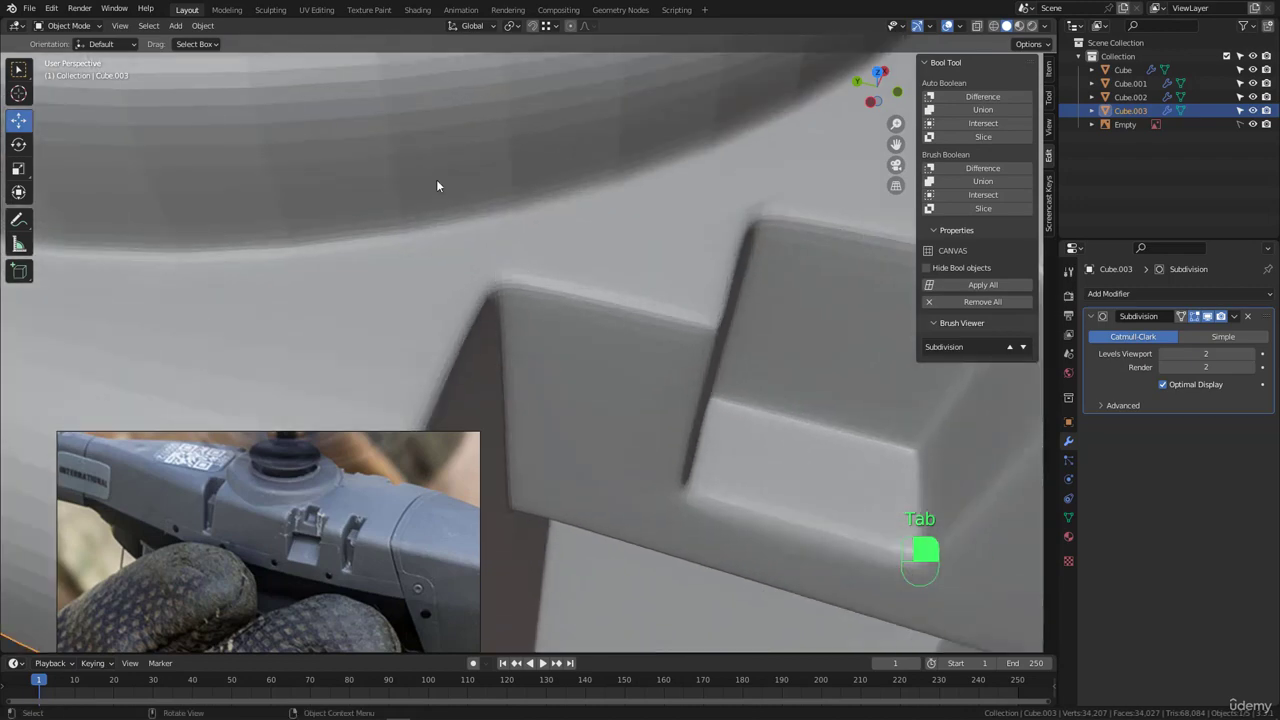
{"action": "scroll", "coordinate": [437, 186], "scroll_direction": "down", "scroll_amount": 6}
{"action": "middle_click_drag", "start_coordinate": [642, 279], "coordinate": [604, 362]}
{"action": "scroll", "coordinate": [654, 301], "scroll_direction": "up", "scroll_amount": 3}
- Return to Edit Mode and knife-cut edges from the inner notch's upper corner alongside the round collar, crossing its radiating edges
{"action": "key", "text": "Tab"}
{"action": "scroll", "coordinate": [665, 311], "scroll_direction": "down", "scroll_amount": 2}
{"action": "scroll", "coordinate": [625, 350], "scroll_direction": "up", "scroll_amount": 3}
{"action": "scroll", "coordinate": [652, 344], "scroll_direction": "down", "scroll_amount": 4}
{"action": "scroll", "coordinate": [484, 271], "scroll_direction": "up", "scroll_amount": 5}
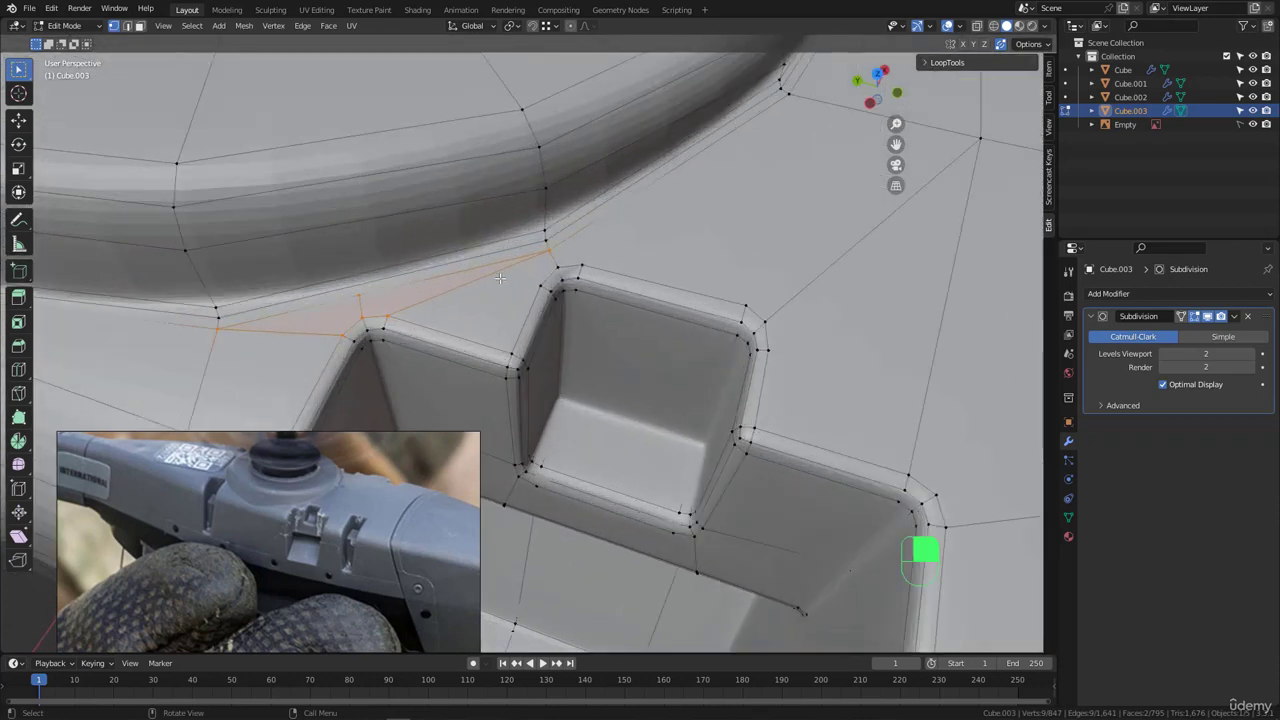
{"action": "scroll", "coordinate": [538, 290], "scroll_direction": "up", "scroll_amount": 2}
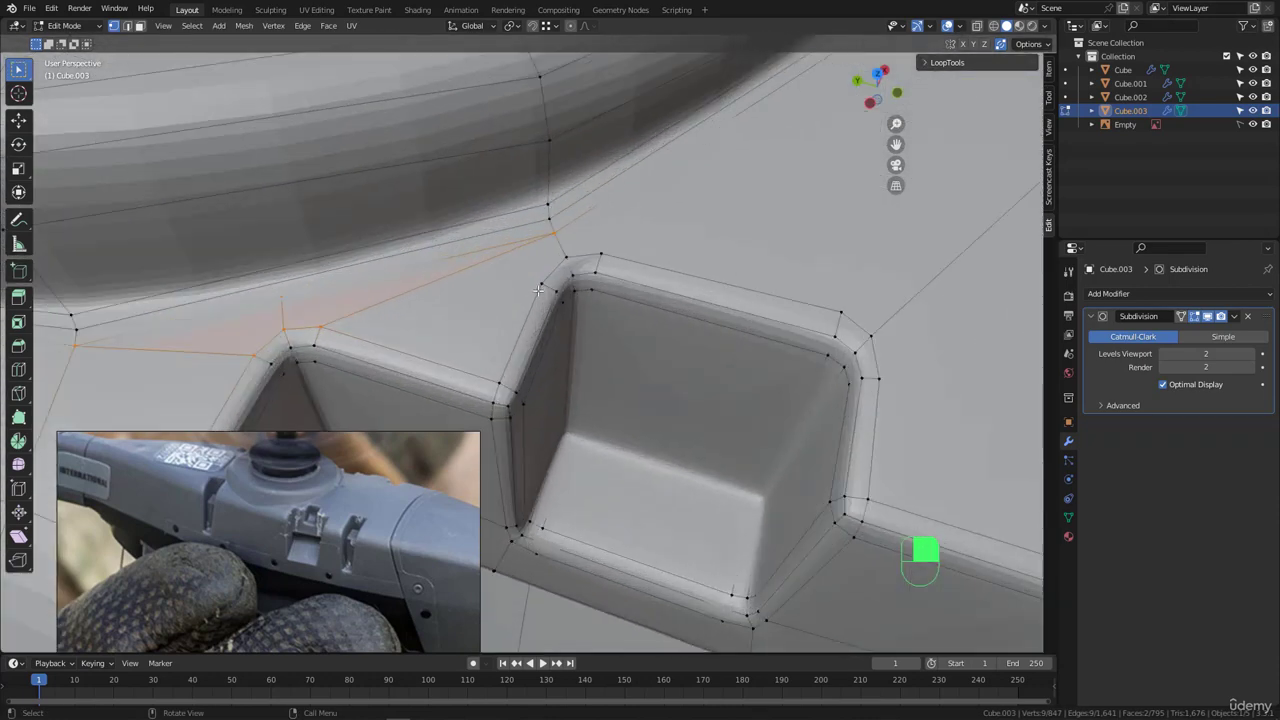
{"action": "scroll", "coordinate": [543, 290], "scroll_direction": "down", "scroll_amount": 4}
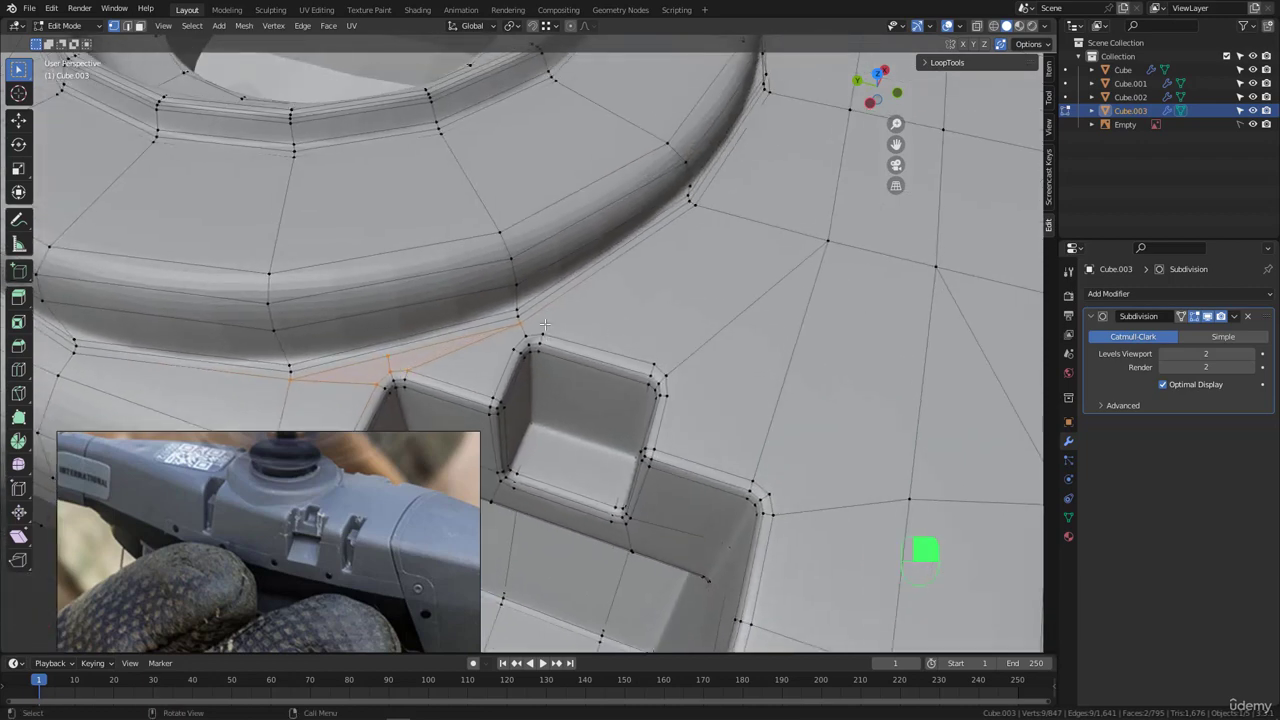
{"action": "scroll", "coordinate": [553, 315], "scroll_direction": "up", "scroll_amount": 2}
{"action": "key", "text": "k"}
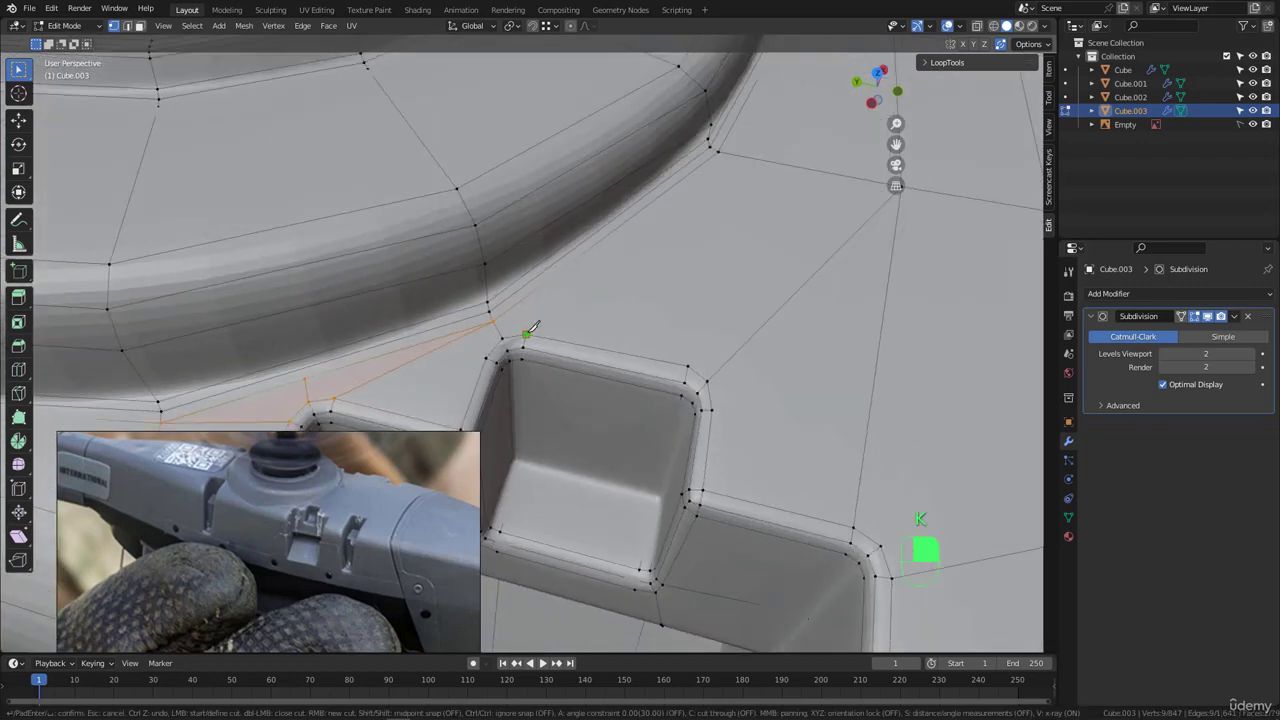
{"action": "scroll", "coordinate": [745, 150], "scroll_direction": "down", "scroll_amount": 3}
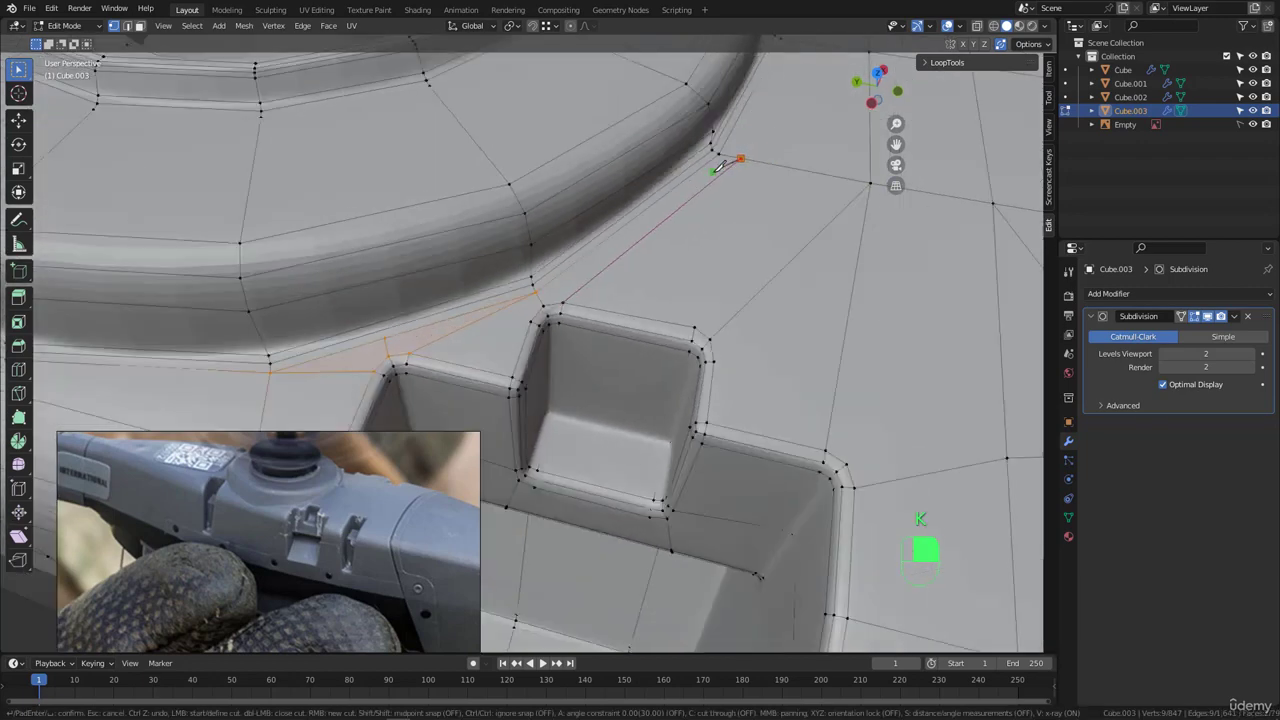
{"action": "middle_click_drag", "start_coordinate": [702, 253], "coordinate": [695, 264], "text": "shift"}
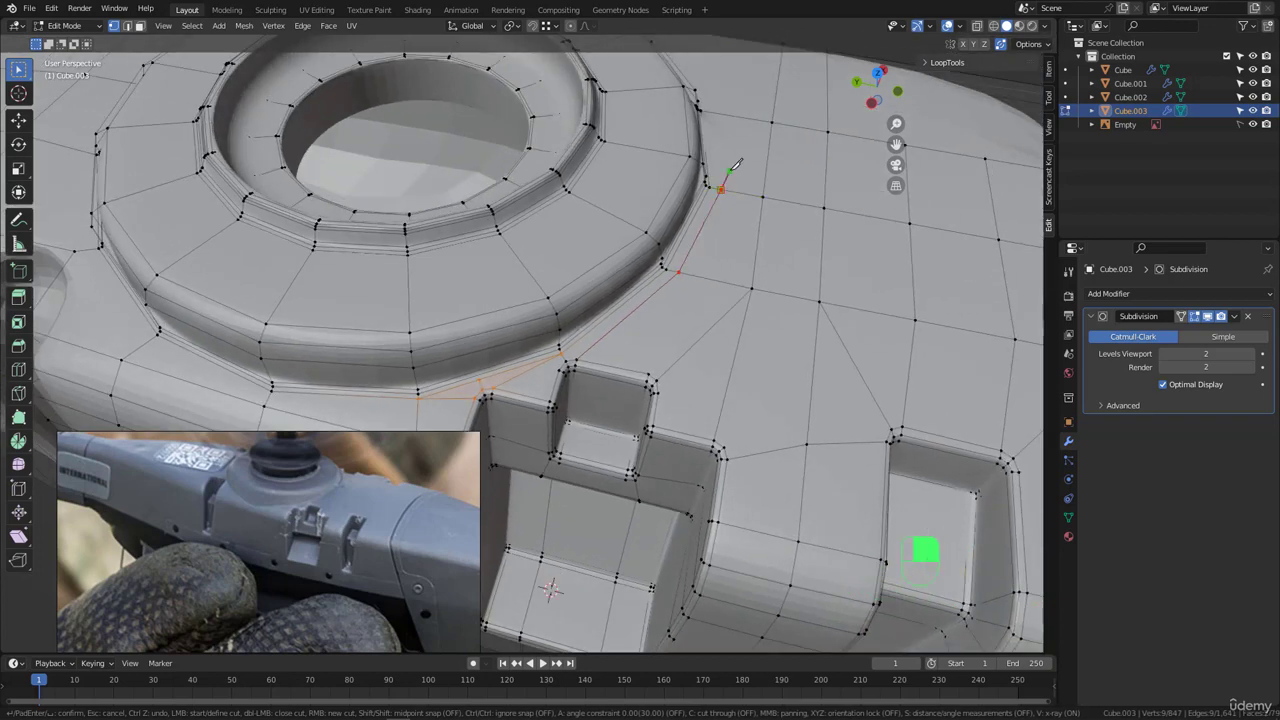
{"action": "key", "text": "Return"}
- Examine the edge flow around the recess and check the whole subdivided body in Object Mode
{"action": "middle_click_drag", "start_coordinate": [729, 176], "coordinate": [726, 164]}
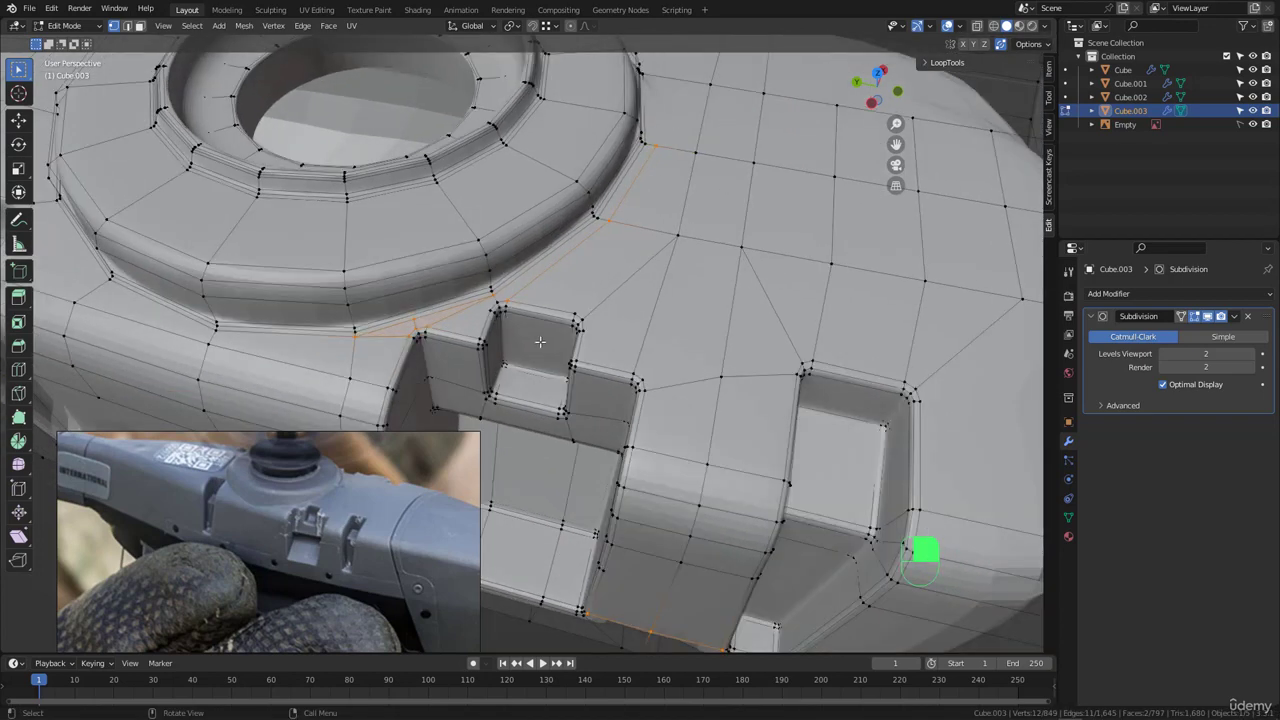
{"action": "scroll", "coordinate": [534, 341], "scroll_direction": "down", "scroll_amount": 2}
{"action": "scroll", "coordinate": [525, 340], "scroll_direction": "up", "scroll_amount": 3}
{"action": "middle_click_drag", "start_coordinate": [525, 340], "coordinate": [623, 284]}
{"action": "key", "text": "Tab"}
{"action": "scroll", "coordinate": [577, 333], "scroll_direction": "down", "scroll_amount": 3}
{"action": "scroll", "coordinate": [717, 314], "scroll_direction": "down", "scroll_amount": 3}
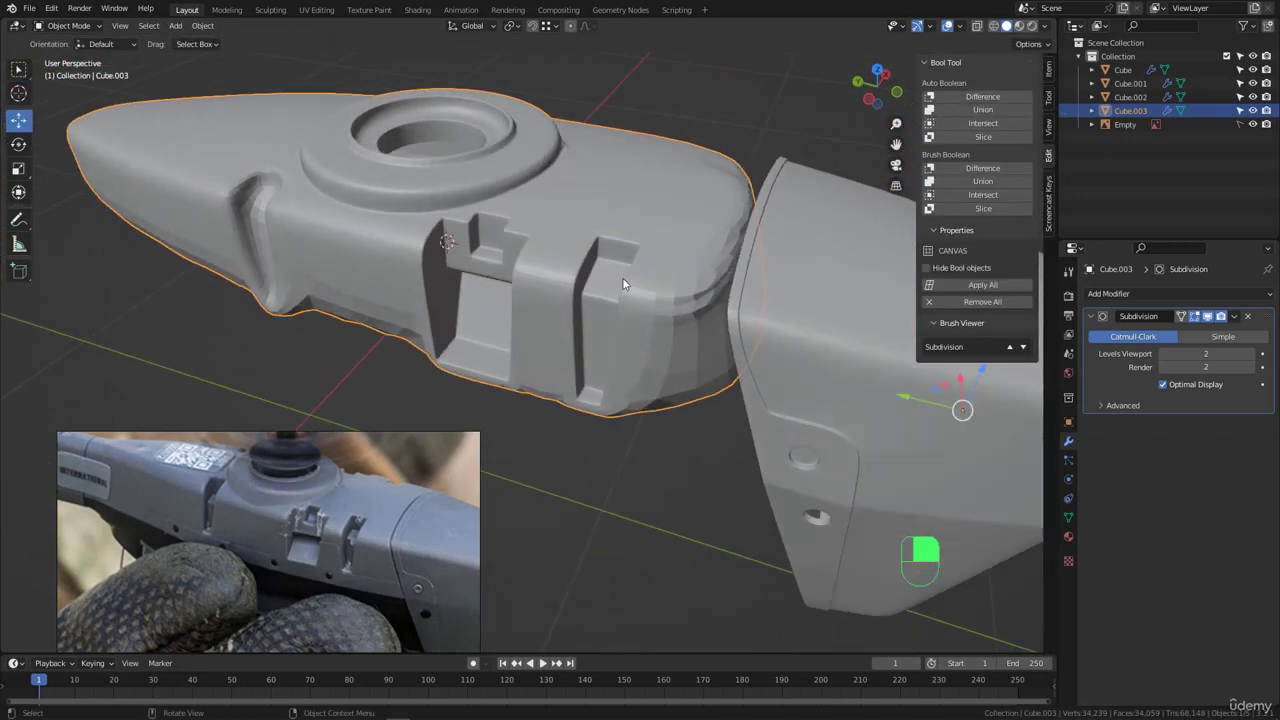
- Return to Edit Mode, disable the Subdivision modifier's viewport display and isolate the body in local view
{"action": "key", "text": "Tab"}
{"action": "scroll", "coordinate": [640, 278], "scroll_direction": "up", "scroll_amount": 1}
{"action": "scroll", "coordinate": [666, 279], "scroll_direction": "down", "scroll_amount": 1}
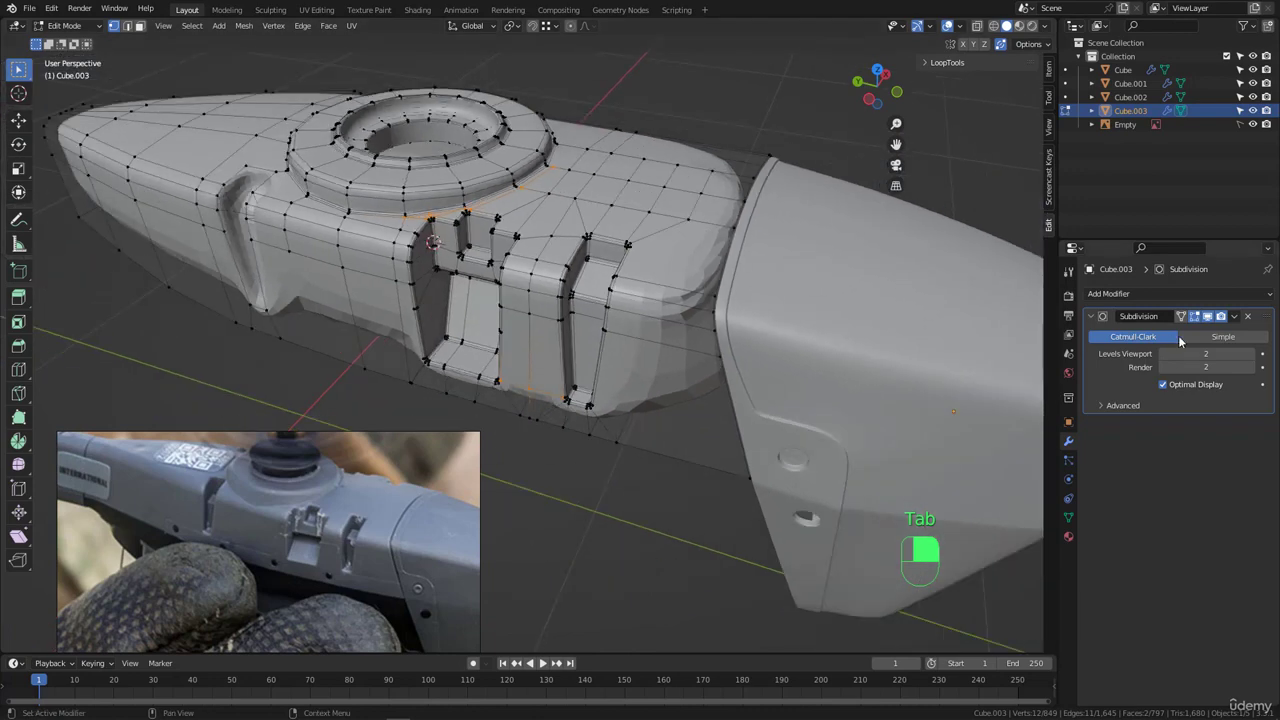
{"action": "left_click", "coordinate": [1208, 317]}
{"action": "scroll", "coordinate": [682, 326], "scroll_direction": "up", "scroll_amount": 2}
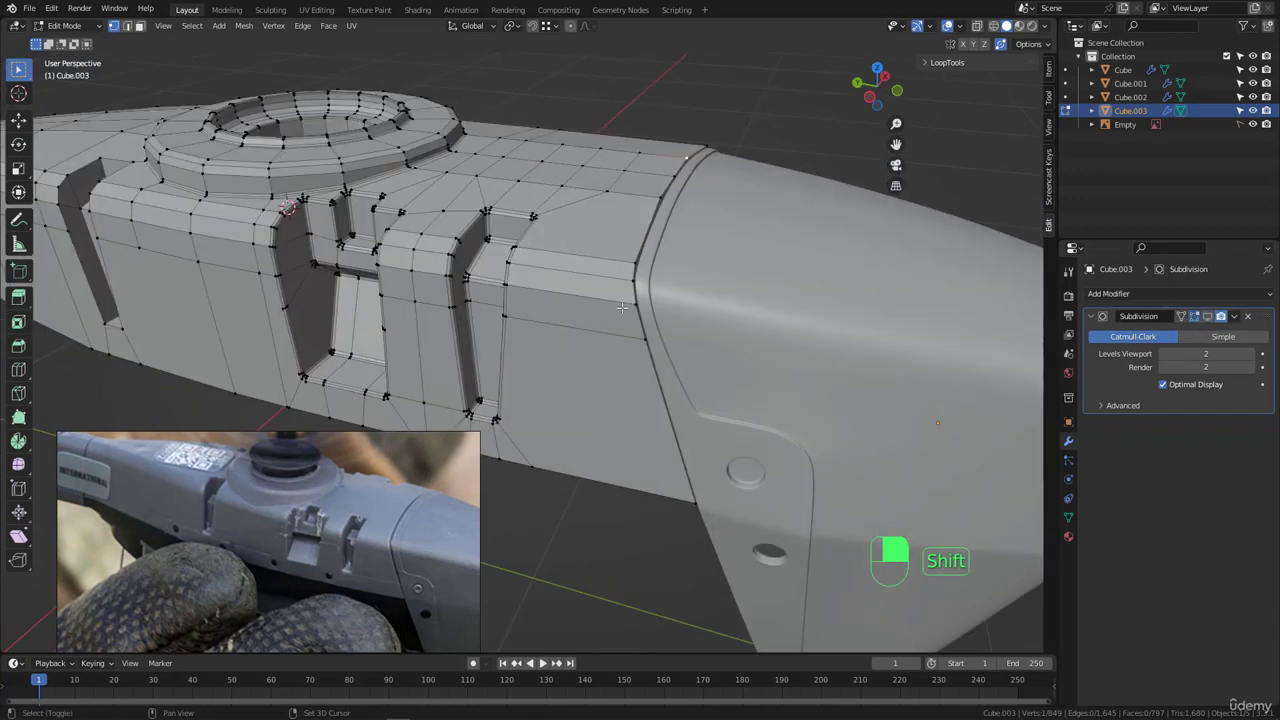
{"action": "mouse_move", "coordinate": [682, 326]}
{"action": "middle_mouse_down"}
{"action": "mouse_move", "coordinate": [663, 311]}
{"action": "mouse_move", "coordinate": [698, 321]}
{"action": "middle_mouse_up"}
{"action": "scroll", "coordinate": [700, 322], "scroll_direction": "up", "scroll_amount": 3}
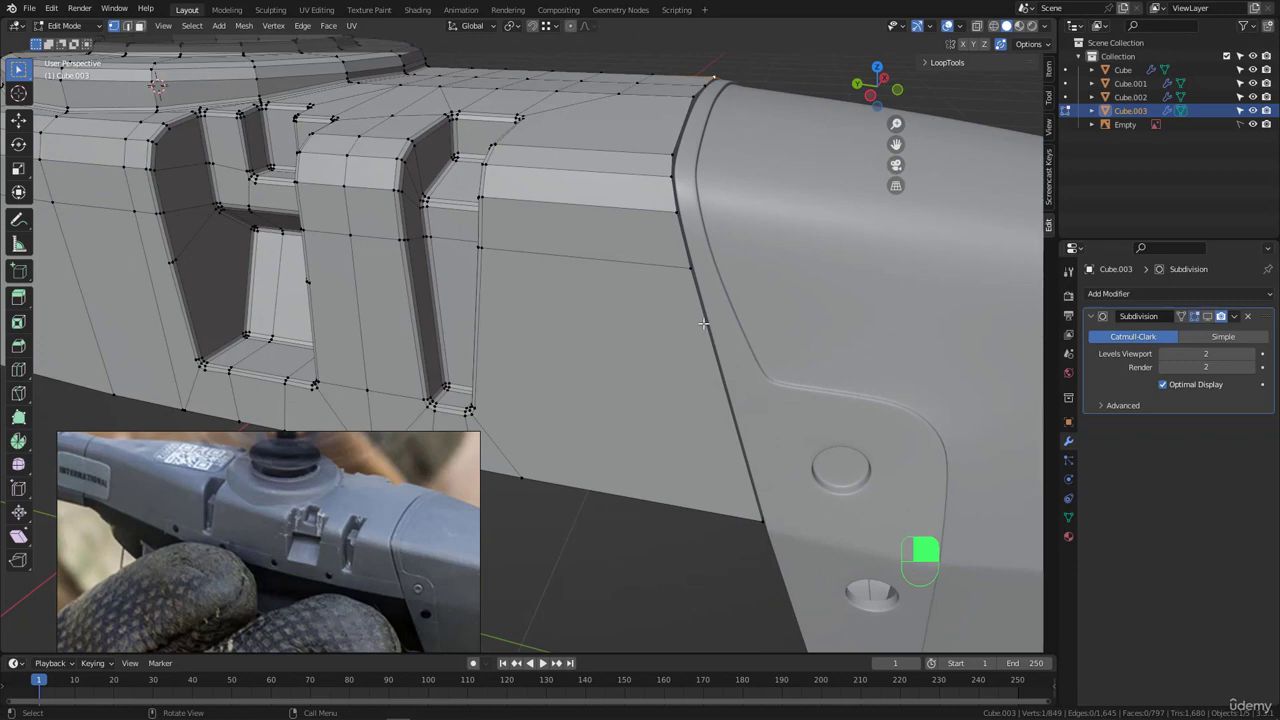
{"action": "middle_click_drag", "start_coordinate": [703, 323], "coordinate": [650, 243]}
{"action": "key", "text": "KP_Divide"}
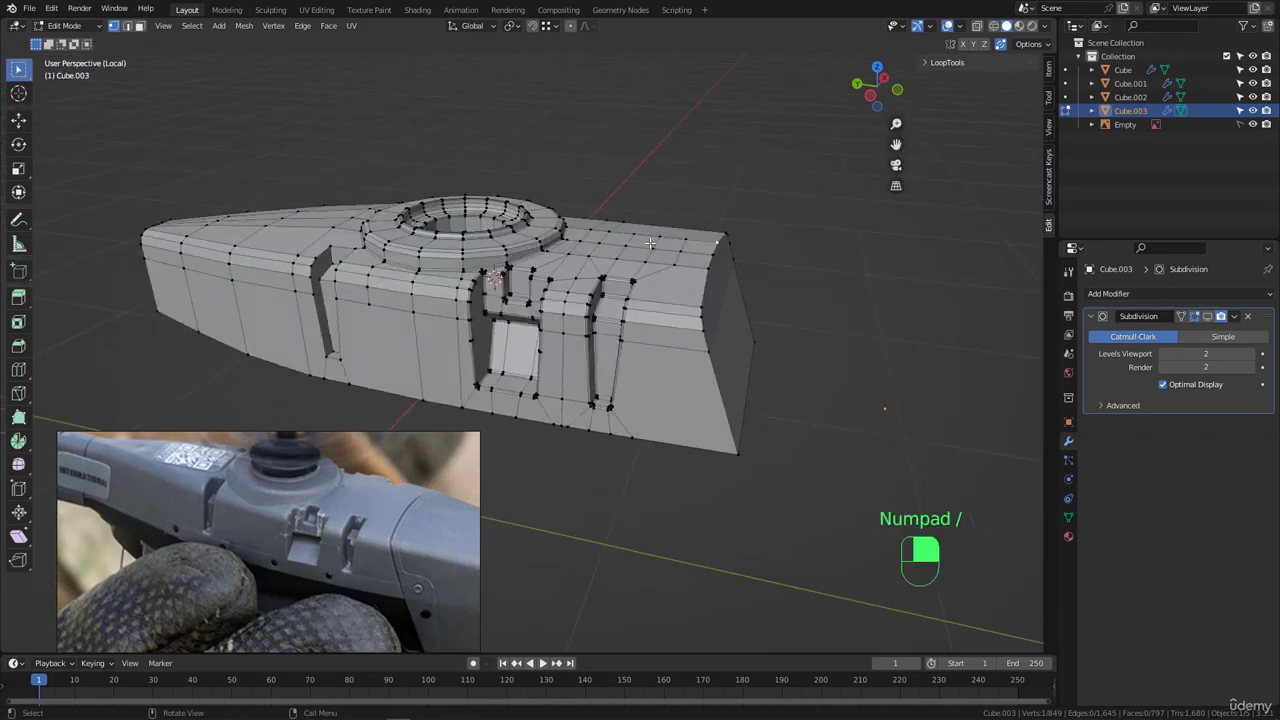
{"action": "scroll", "coordinate": [714, 460], "scroll_direction": "up", "scroll_amount": 4}
{"action": "middle_click_drag", "start_coordinate": [669, 331], "coordinate": [624, 281]}
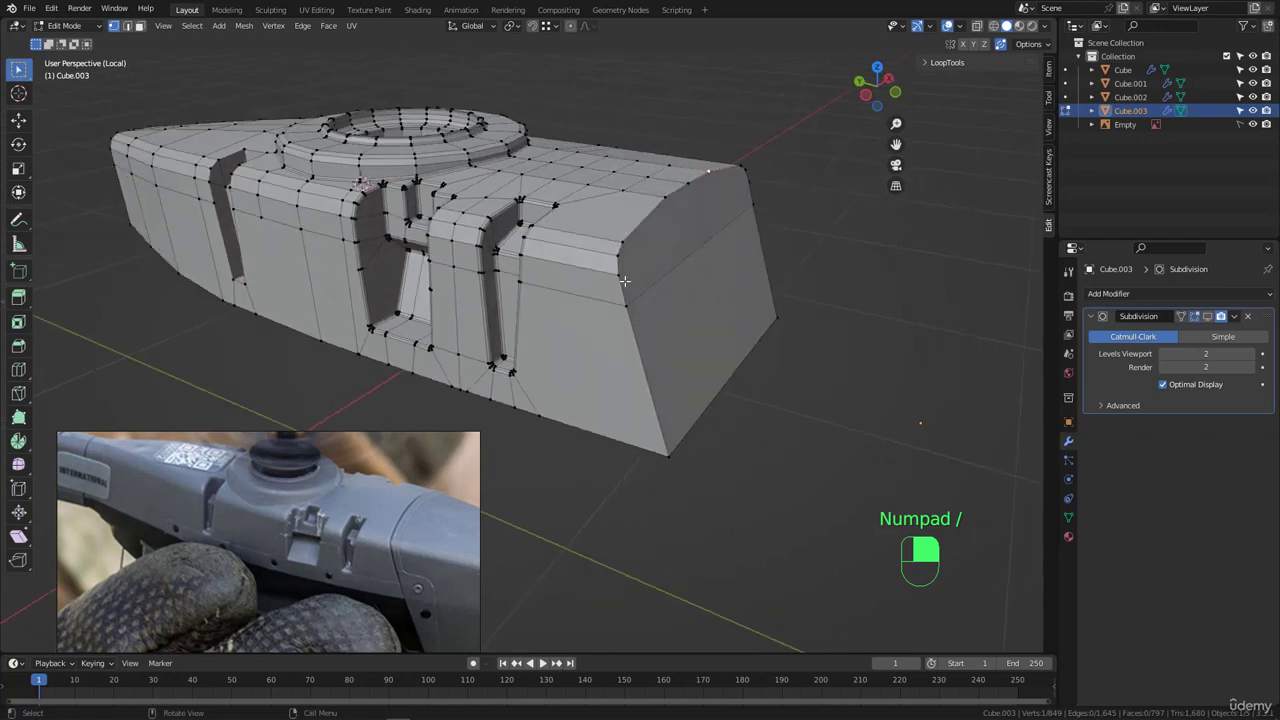
- Select the outline edges of both end faces and the body's lower perimeter, and bevel them 0.715 cm with 2 segments
{"action": "middle_click_drag", "start_coordinate": [650, 383], "coordinate": [636, 334]}
{"action": "middle_click_drag", "start_coordinate": [598, 257], "coordinate": [605, 290]}
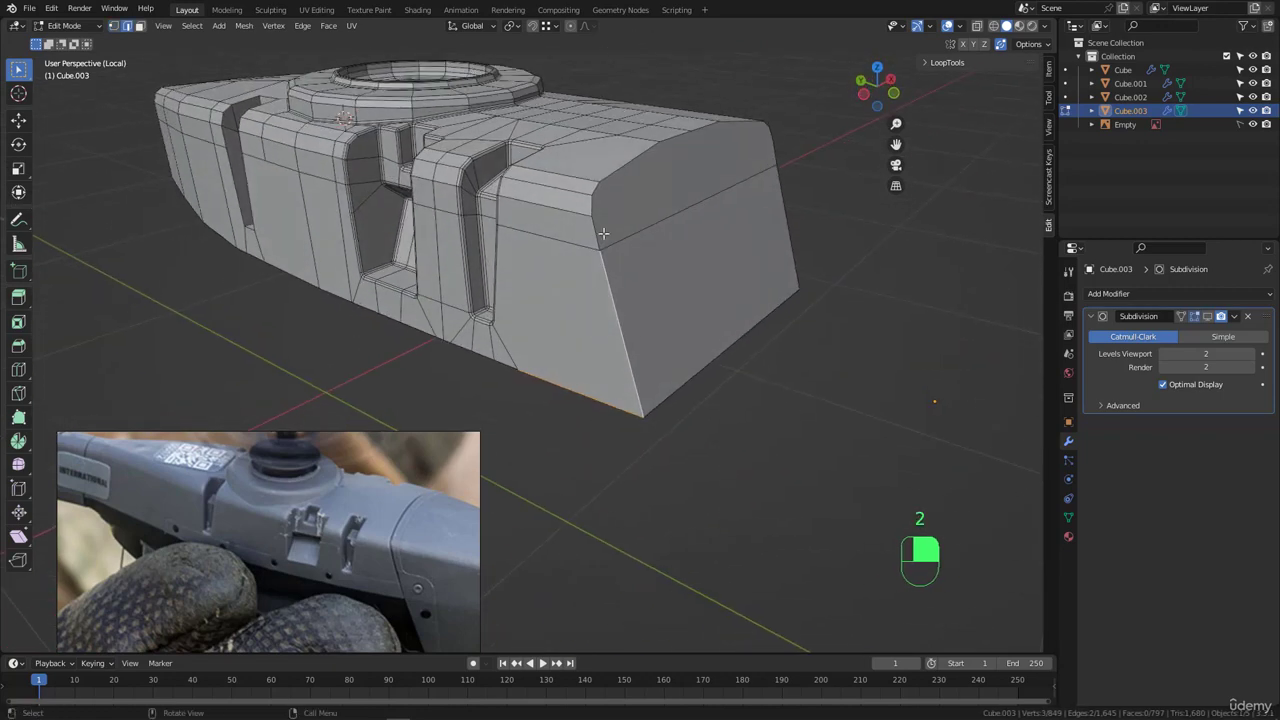
{"action": "left_click", "coordinate": [630, 160], "text": "ctrl"}
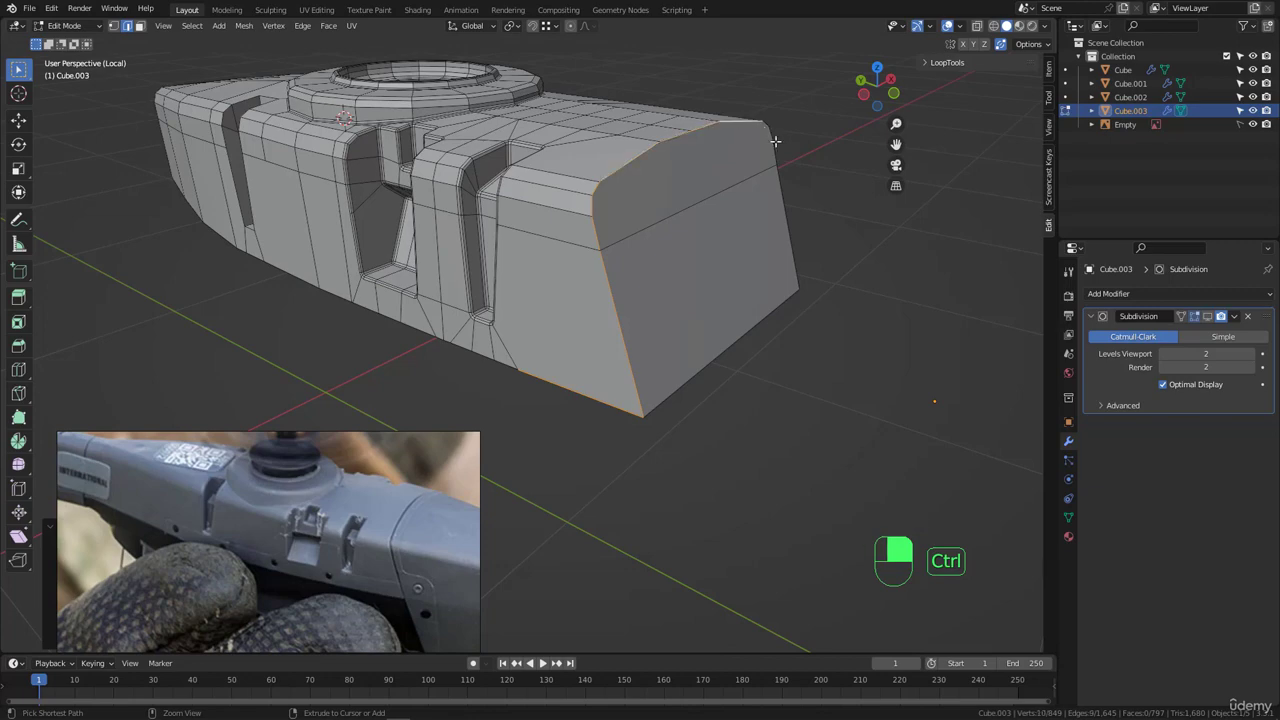
{"action": "left_click", "coordinate": [780, 302], "text": "ctrl"}
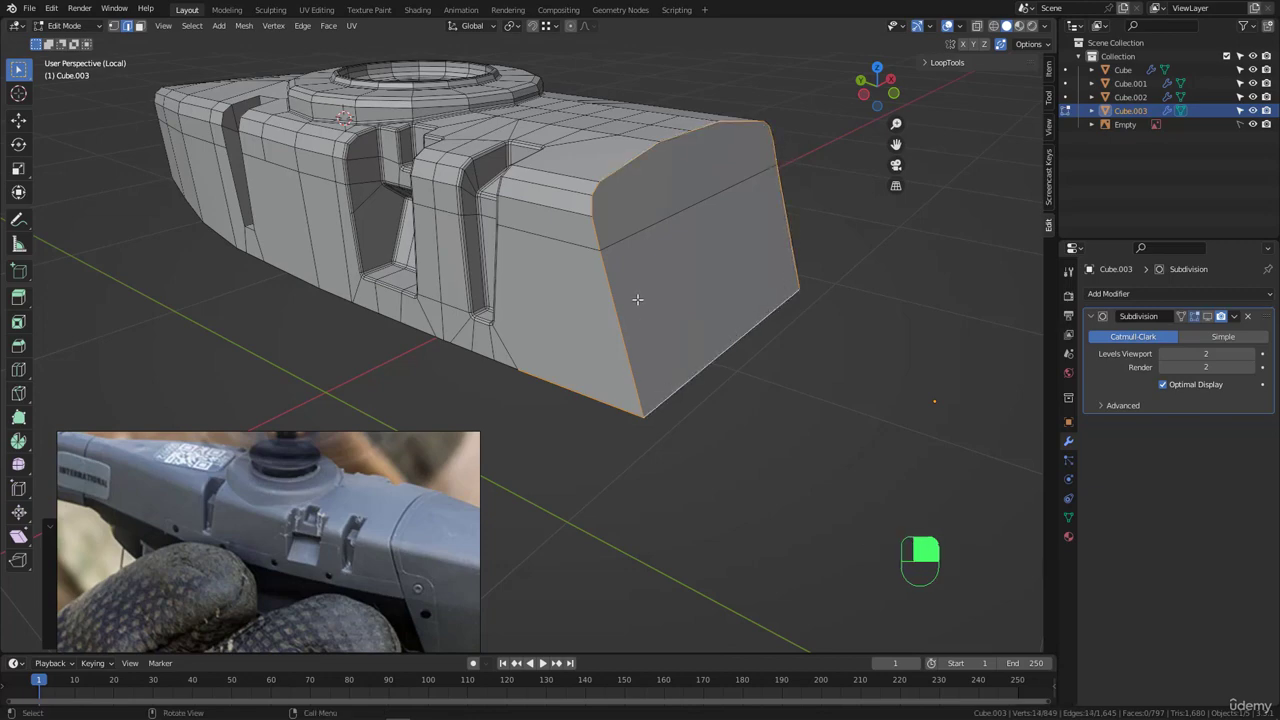
{"action": "middle_click_drag", "start_coordinate": [650, 392], "coordinate": [494, 340]}
{"action": "scroll", "coordinate": [427, 346], "scroll_direction": "down", "scroll_amount": 3}
{"action": "middle_click_drag", "start_coordinate": [494, 262], "coordinate": [571, 291], "text": "shift"}
{"action": "middle_click_drag", "start_coordinate": [410, 280], "coordinate": [461, 328]}
{"action": "scroll", "coordinate": [446, 266], "scroll_direction": "up", "scroll_amount": 2}
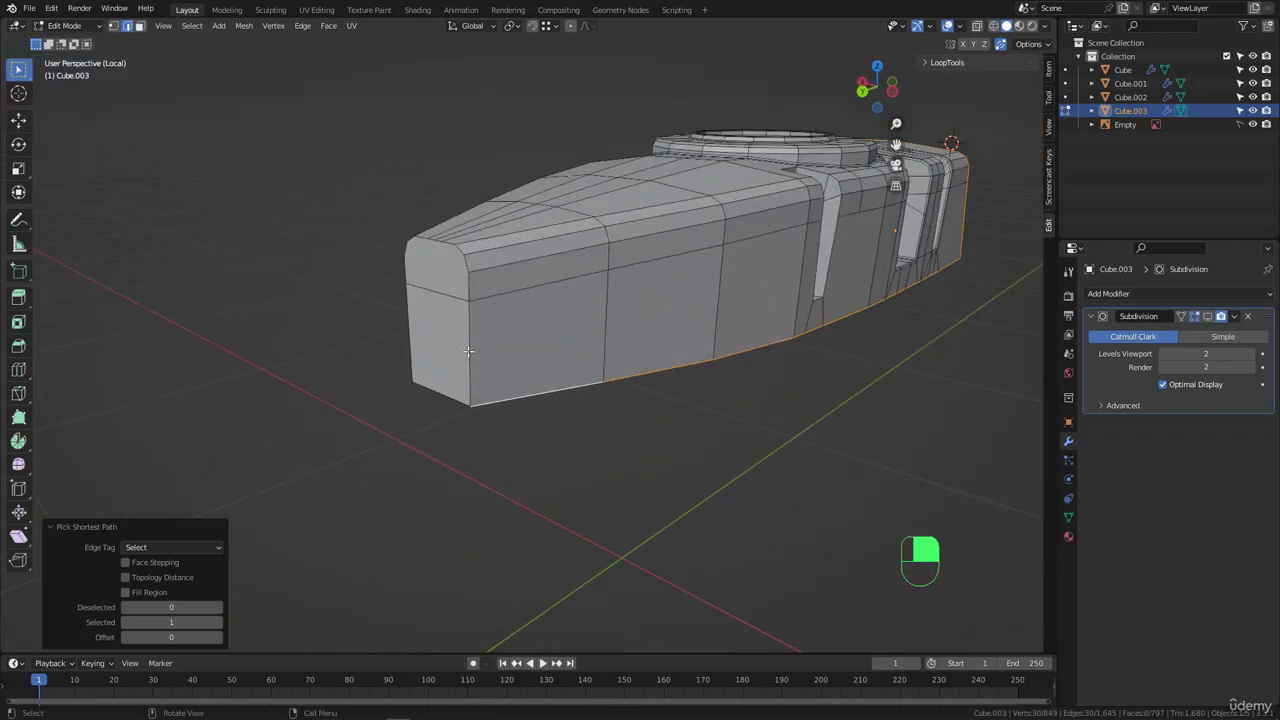
{"action": "left_click", "coordinate": [424, 236], "text": "ctrl"}
{"action": "middle_click_drag", "start_coordinate": [424, 236], "coordinate": [673, 447]}
{"action": "middle_click_drag", "start_coordinate": [576, 393], "coordinate": [635, 275]}
{"action": "scroll", "coordinate": [724, 334], "scroll_direction": "up", "scroll_amount": 2}
{"action": "scroll", "coordinate": [709, 334], "scroll_direction": "up", "scroll_amount": 1}
{"action": "scroll", "coordinate": [635, 275], "scroll_direction": "up", "scroll_amount": 2}
{"action": "scroll", "coordinate": [632, 307], "scroll_direction": "up", "scroll_amount": 1}
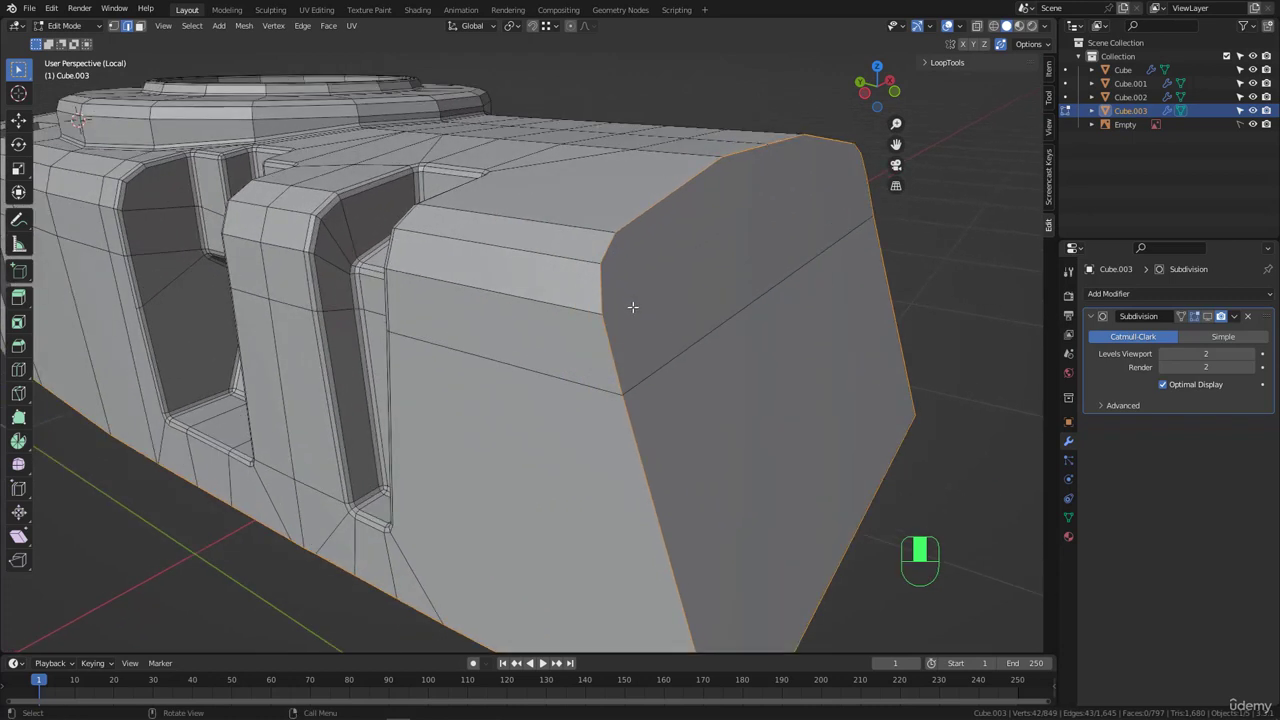
{"action": "key", "text": "ctrl+b"}
{"action": "key", "text": "shift"}
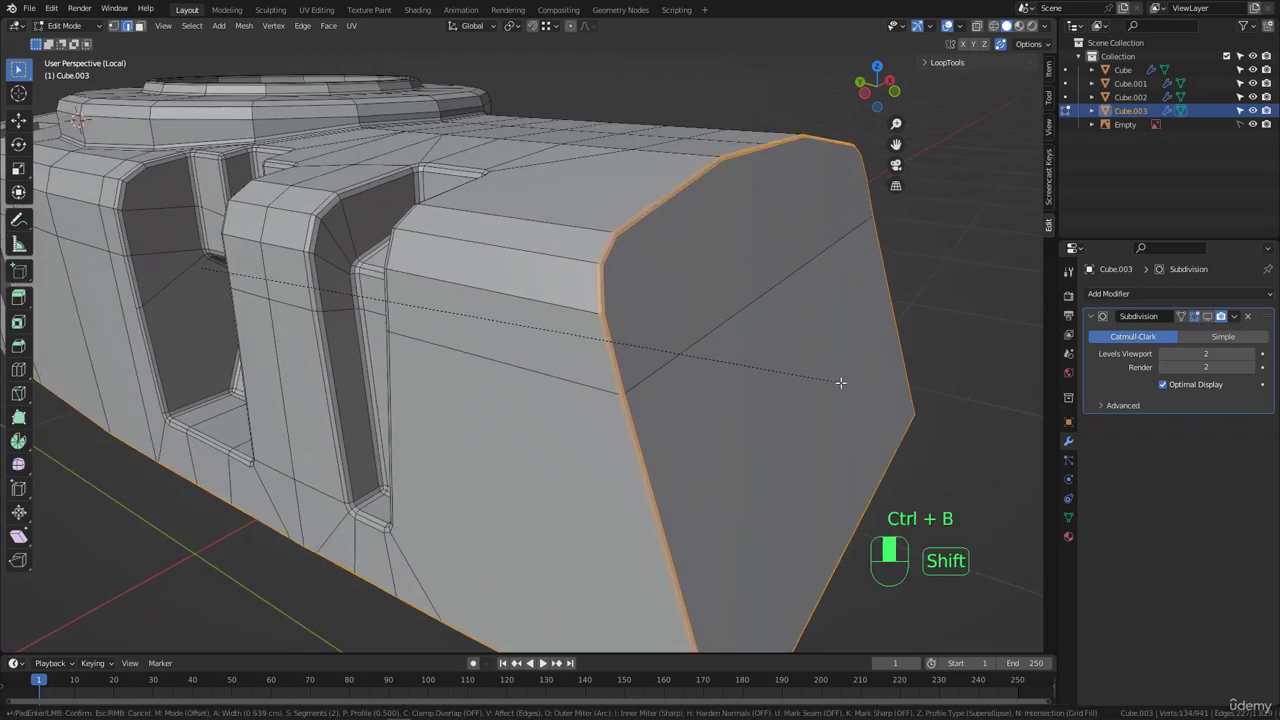
{"action": "left_click", "coordinate": [836, 380]}
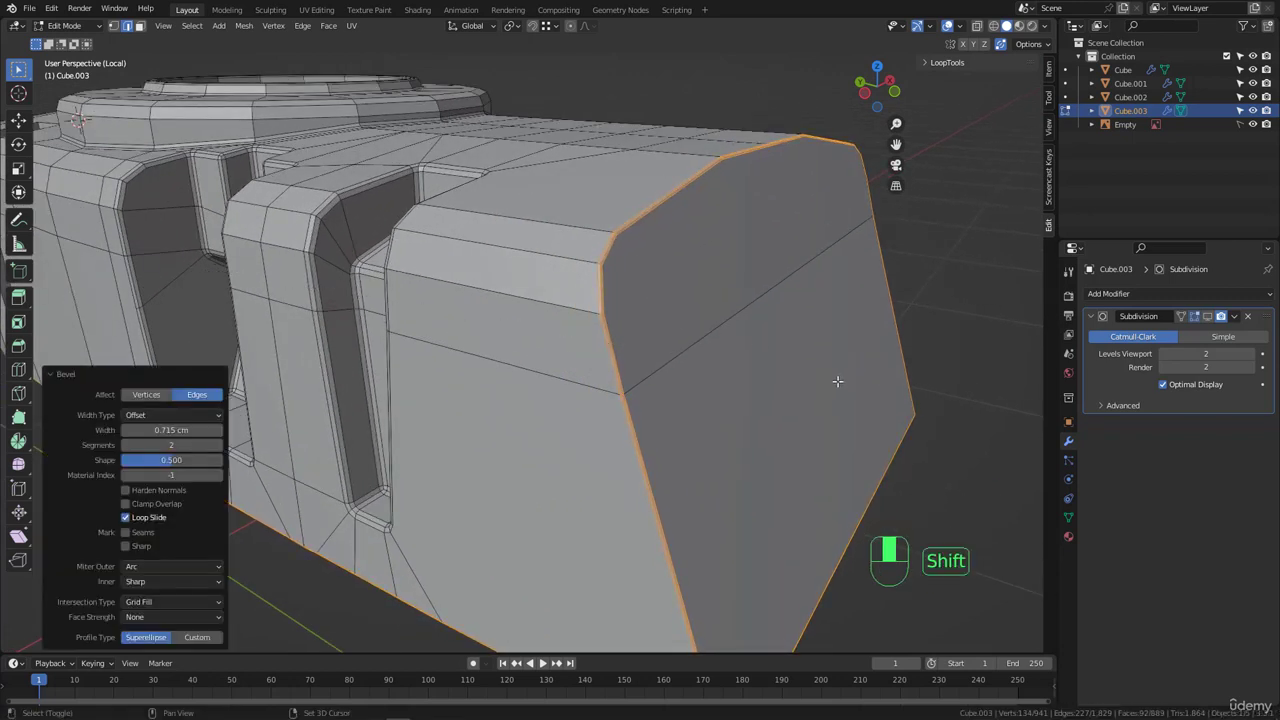
- Check the bevelled body in Object Mode with the subdivision display temporarily enabled, and return to Edit Mode with it disabled
{"action": "scroll", "coordinate": [613, 342], "scroll_direction": "down", "scroll_amount": 5}
{"action": "middle_click_drag", "start_coordinate": [613, 342], "coordinate": [492, 304]}
{"action": "scroll", "coordinate": [729, 351], "scroll_direction": "up", "scroll_amount": 2}
{"action": "key", "text": "Tab"}
{"action": "scroll", "coordinate": [652, 334], "scroll_direction": "down", "scroll_amount": 3}
{"action": "left_click", "coordinate": [1207, 316]}
{"action": "scroll", "coordinate": [578, 318], "scroll_direction": "up", "scroll_amount": 3}
{"action": "left_click", "coordinate": [1206, 317]}
{"action": "key", "text": "Tab"}
- Try to bevel the outline edges of the tapered slot on the other side of the collar by 2.35 cm with 2 segments
{"action": "scroll", "coordinate": [550, 290], "scroll_direction": "up", "scroll_amount": 3}
{"action": "middle_click_drag", "start_coordinate": [492, 304], "coordinate": [586, 290], "text": "shift"}
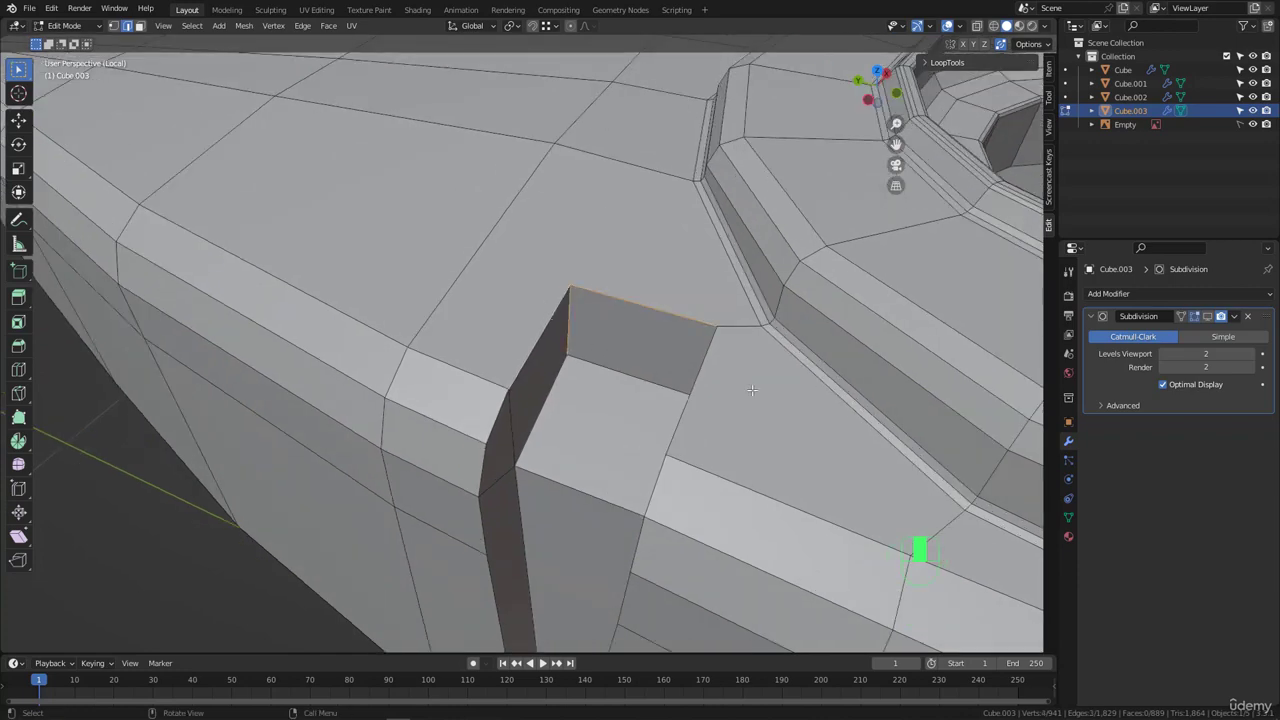
{"action": "key", "text": "ctrl+b"}
{"action": "right_click", "coordinate": [802, 398]}
{"action": "scroll", "coordinate": [585, 420], "scroll_direction": "down", "scroll_amount": 3}
{"action": "middle_click_drag", "start_coordinate": [570, 424], "coordinate": [635, 483], "text": "shift"}
{"action": "left_click", "coordinate": [601, 514], "text": "shift"}
{"action": "left_click", "coordinate": [553, 507], "text": "shift"}
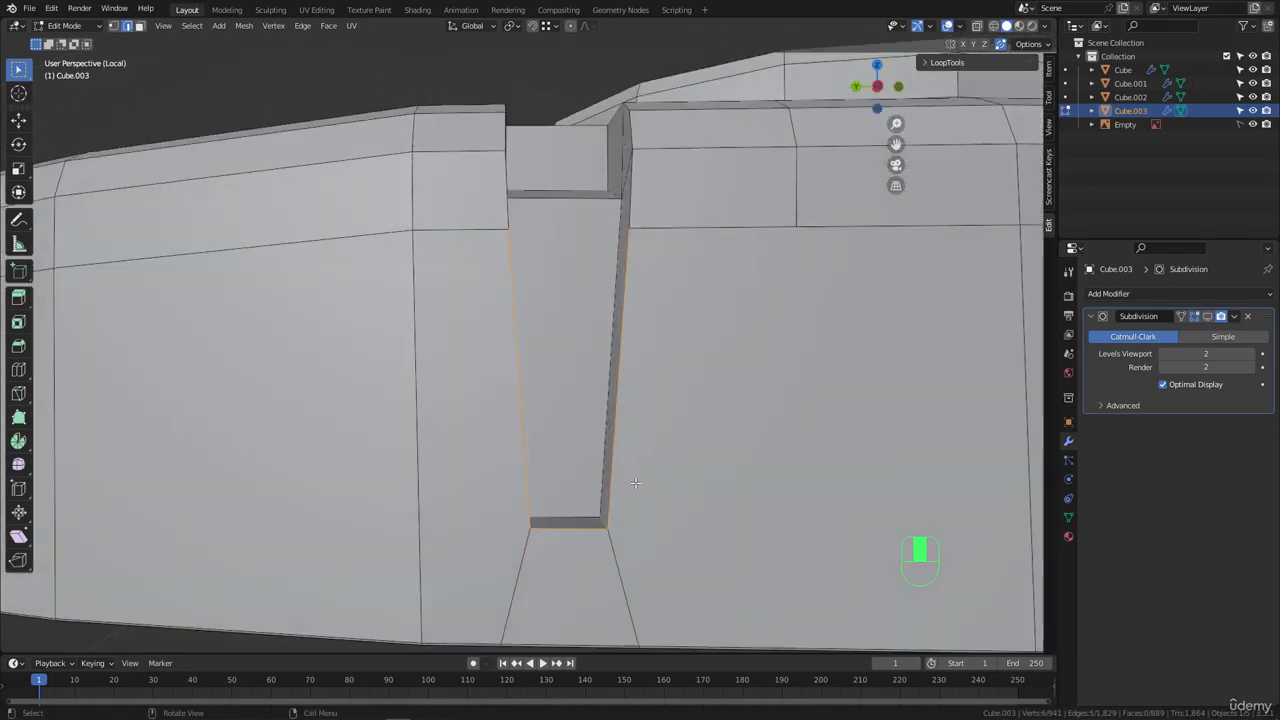
{"action": "key", "text": "ctrl+b"}
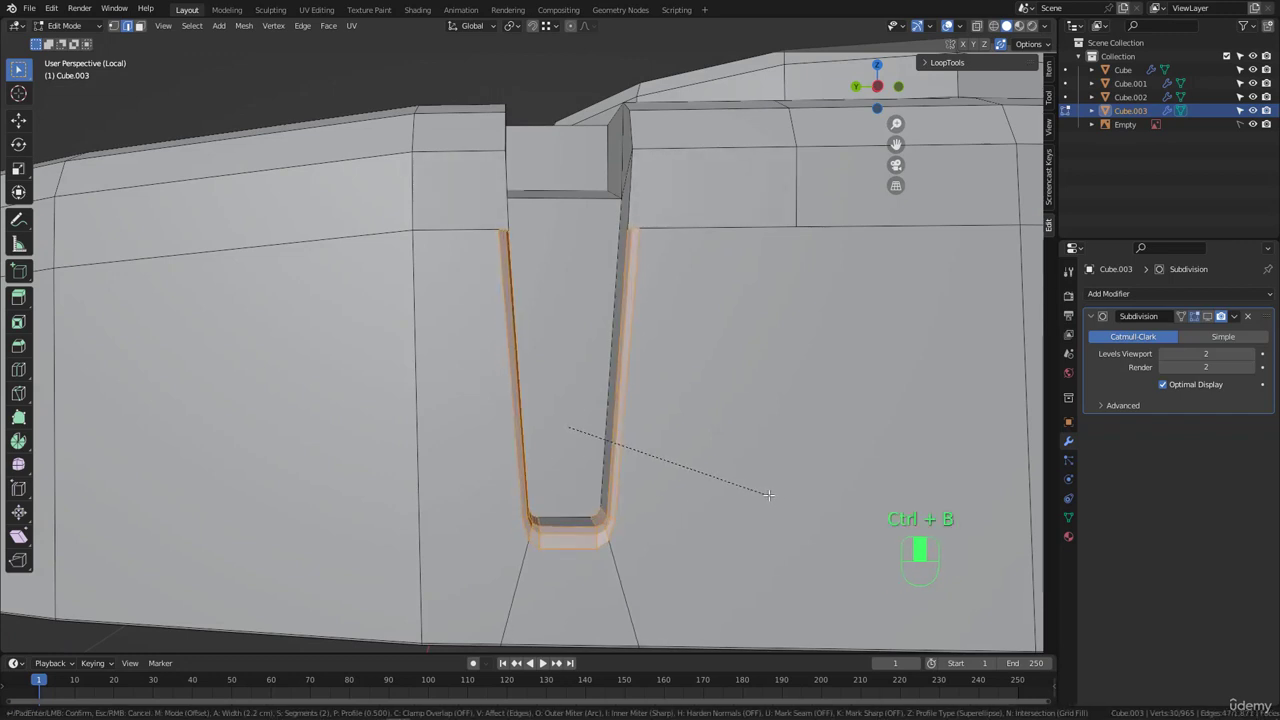
{"action": "left_click", "coordinate": [766, 490]}
- Inspect the bevelled lower corners of the tapered slot and undo the bevel
{"action": "scroll", "coordinate": [620, 558], "scroll_direction": "up", "scroll_amount": 3}
{"action": "middle_click_drag", "start_coordinate": [566, 515], "coordinate": [616, 540]}
{"action": "scroll", "coordinate": [614, 378], "scroll_direction": "down", "scroll_amount": 4}
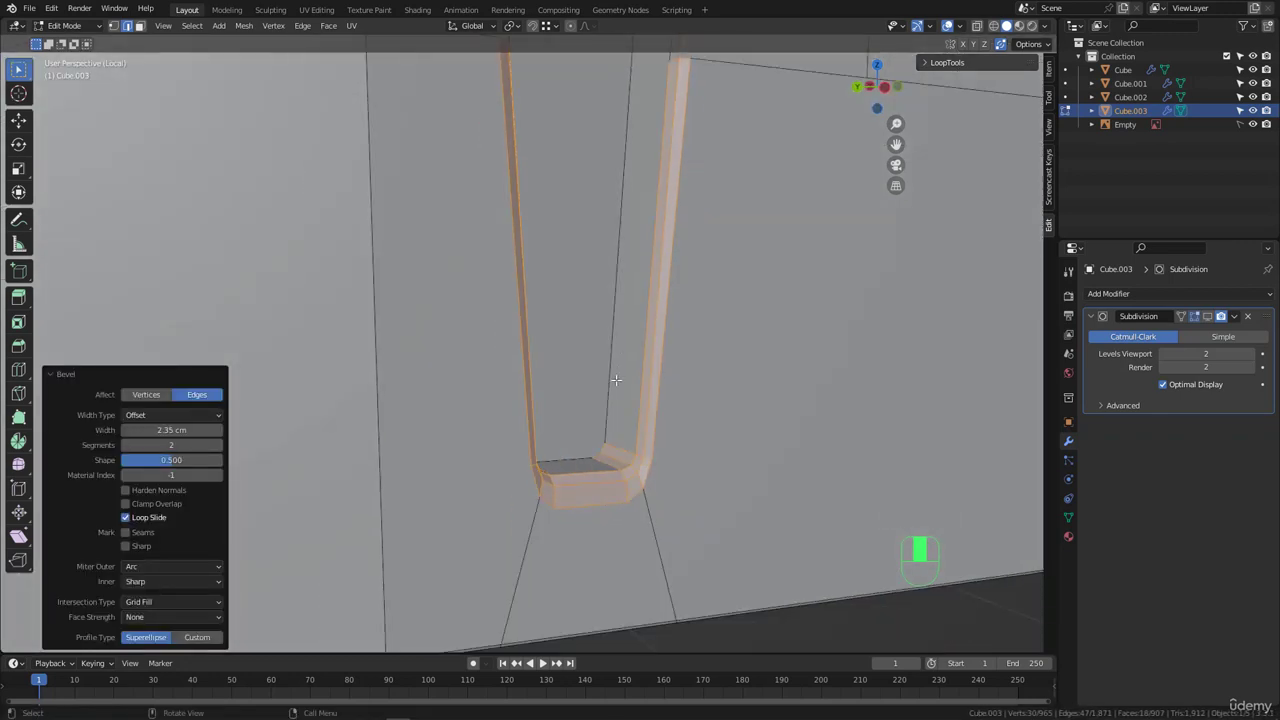
{"action": "mouse_move", "coordinate": [568, 505]}
{"action": "middle_mouse_down"}
{"action": "mouse_move", "coordinate": [552, 456]}
{"action": "mouse_move", "coordinate": [571, 514]}
{"action": "mouse_move", "coordinate": [569, 494]}
{"action": "middle_mouse_up"}
{"action": "key", "text": "ctrl+z"}
{"action": "key", "text": "1"}
{"action": "left_click_drag", "start_coordinate": [503, 453], "coordinate": [771, 520]}
{"action": "key", "text": "s"}
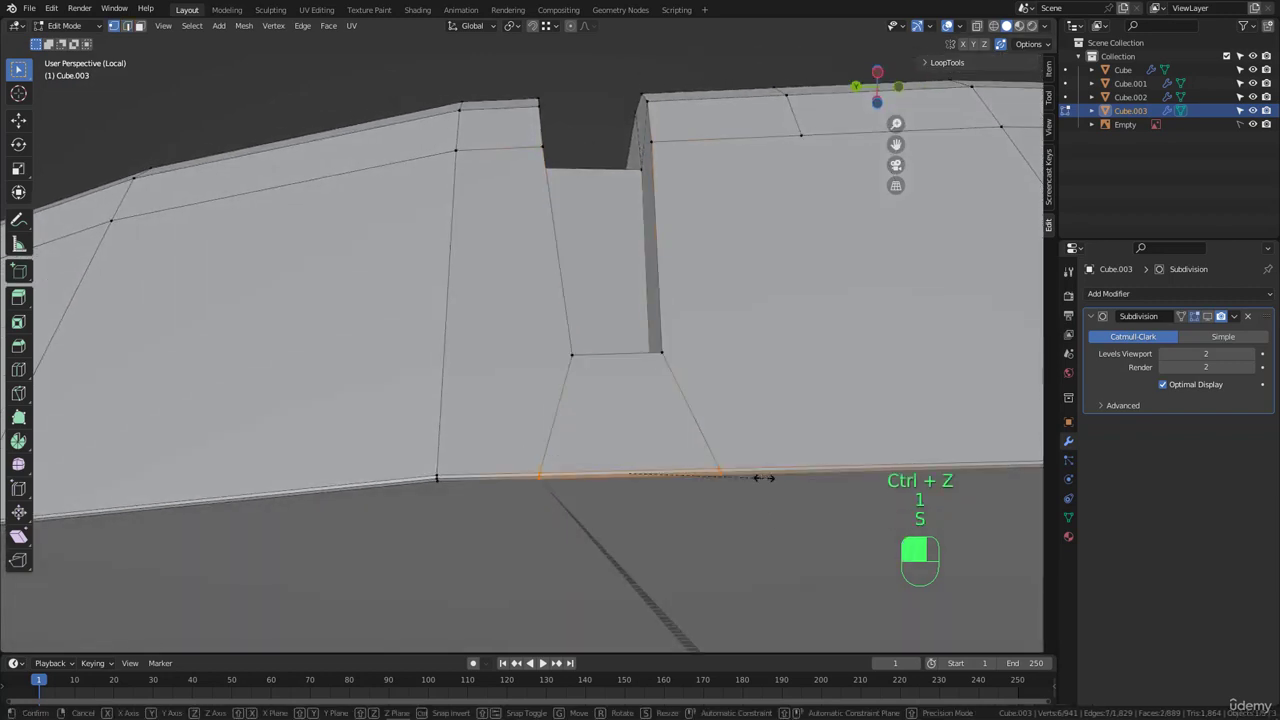
{"action": "key", "text": "y"}
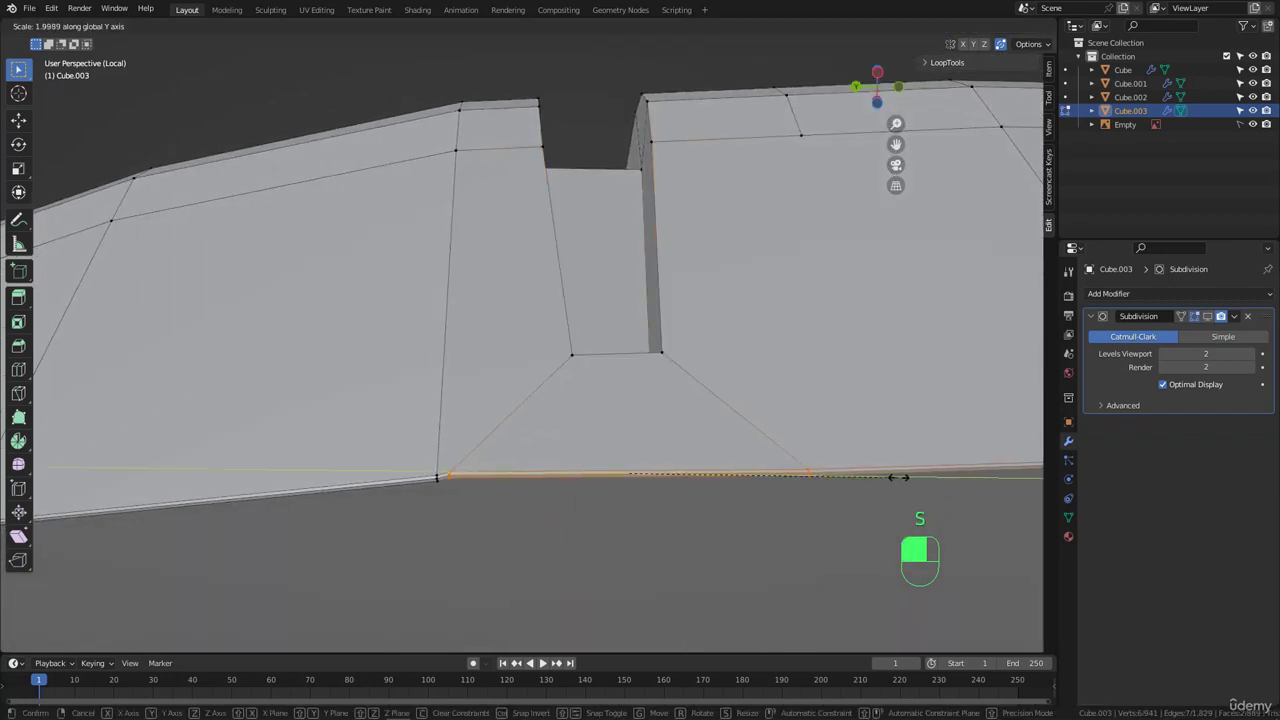
{"action": "right_click", "coordinate": [813, 488]}
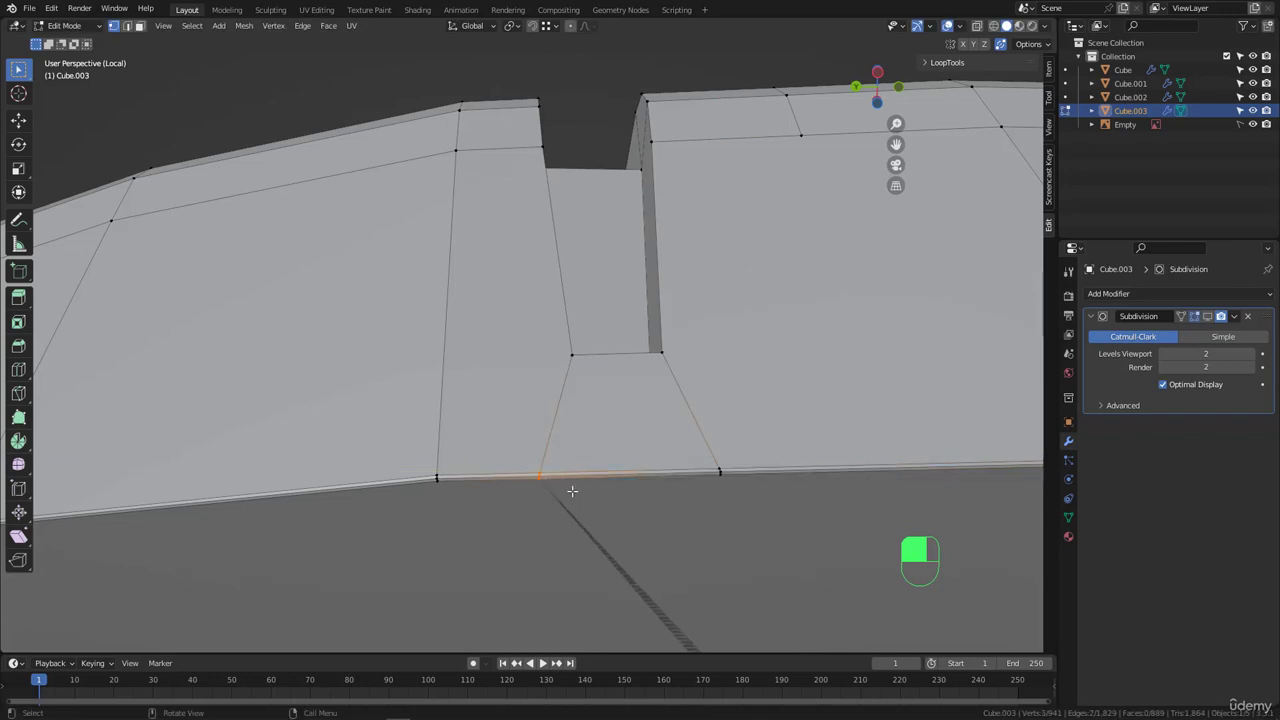
- Edge-slide the vertices on the body's lower edge beneath the tapered slot outward, one side by 0.84 and the other by about 0.22
{"action": "key", "text": "g"}
{"action": "key", "text": "g"}
{"action": "left_click", "coordinate": [463, 495]}
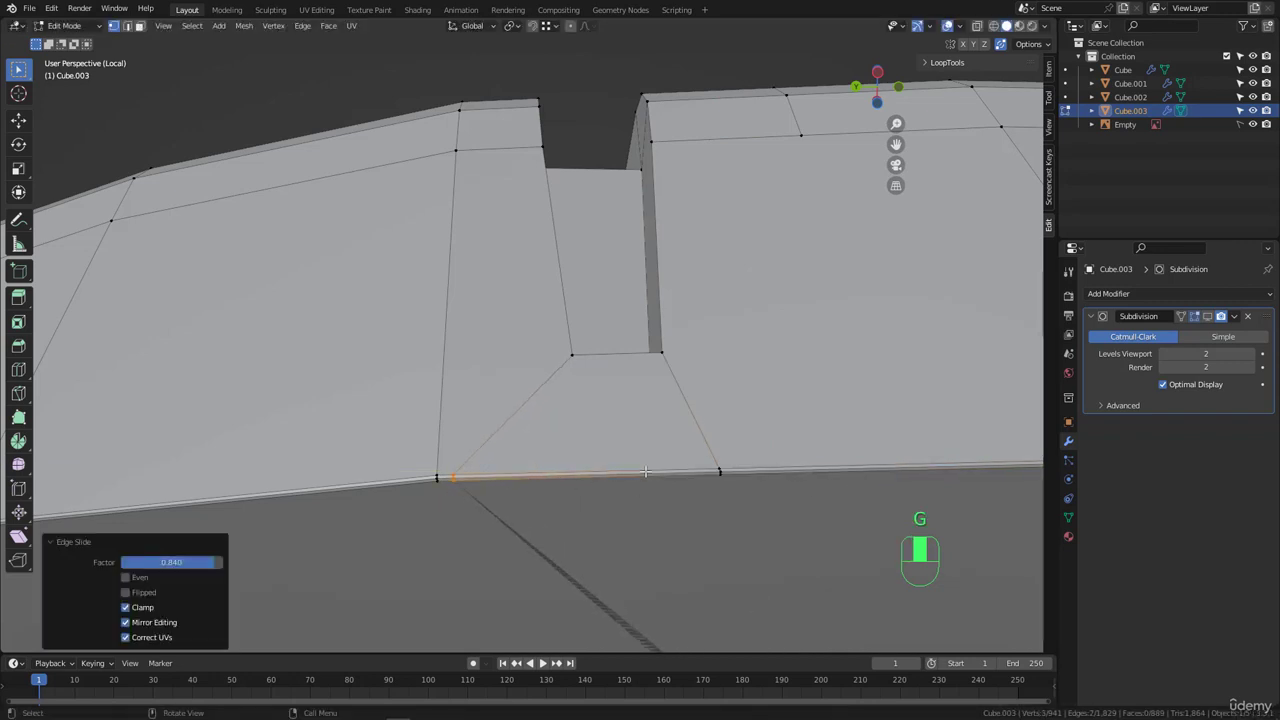
{"action": "left_click_drag", "start_coordinate": [669, 463], "coordinate": [790, 514]}
{"action": "key", "text": "g"}
{"action": "key", "text": "g"}
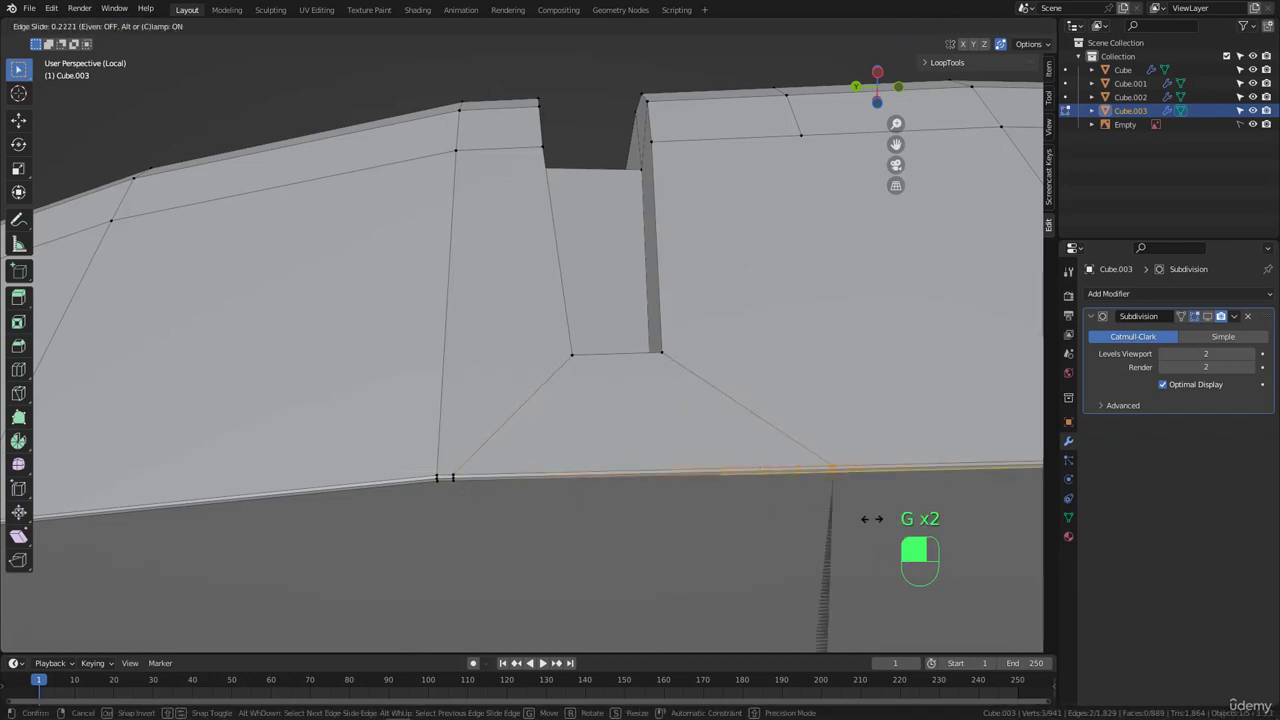
{"action": "left_click", "coordinate": [868, 518]}
{"action": "middle_click_drag", "start_coordinate": [860, 512], "coordinate": [856, 612]}
- Select the outline edges around the lower end of the tapered slot and try a bevel on them
{"action": "key", "text": "2"}
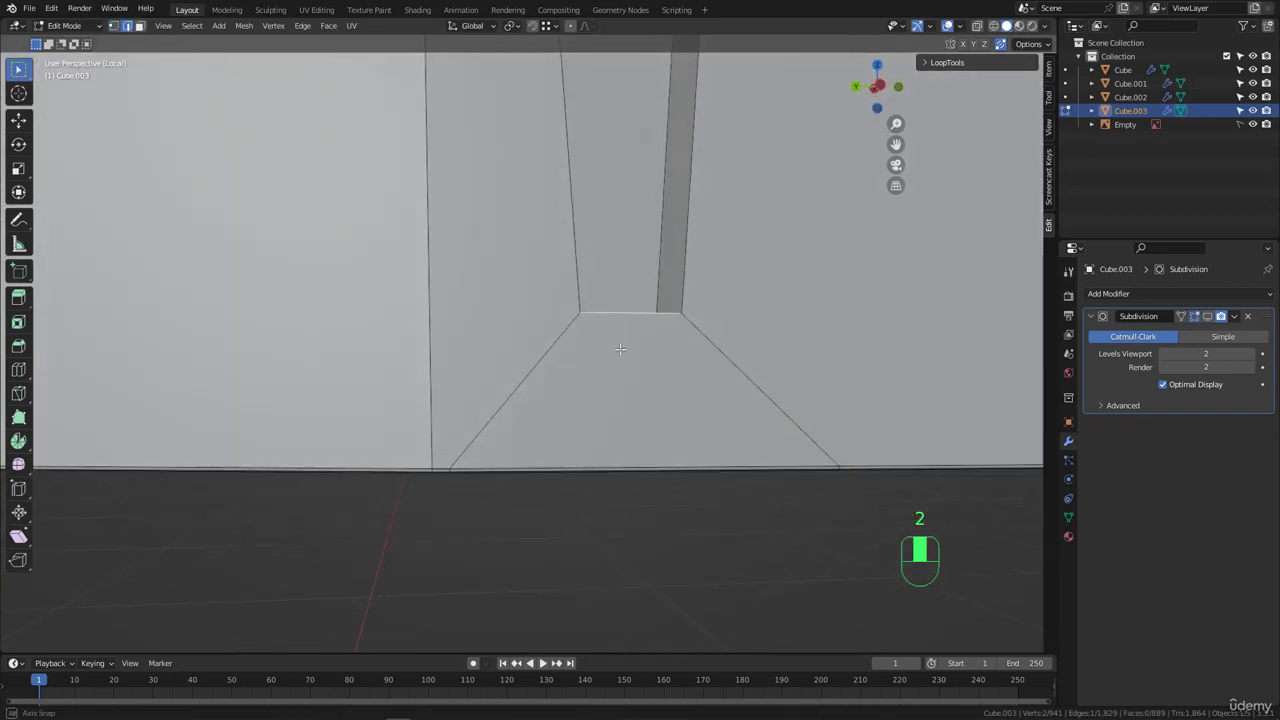
{"action": "middle_click_drag", "start_coordinate": [621, 312], "coordinate": [662, 288]}
{"action": "left_click", "coordinate": [688, 282], "text": "shift"}
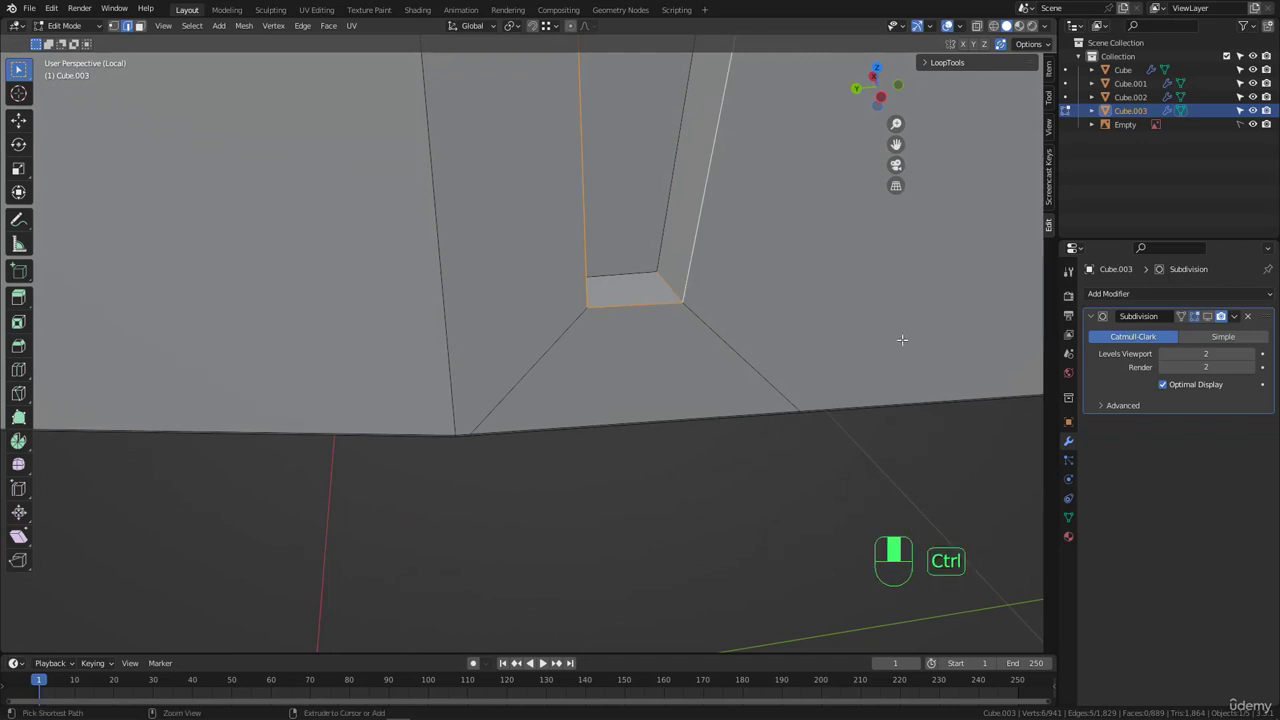
{"action": "key", "text": "ctrl+b"}
{"action": "right_click", "coordinate": [916, 348]}
{"action": "scroll", "coordinate": [697, 386], "scroll_direction": "down", "scroll_amount": 4}
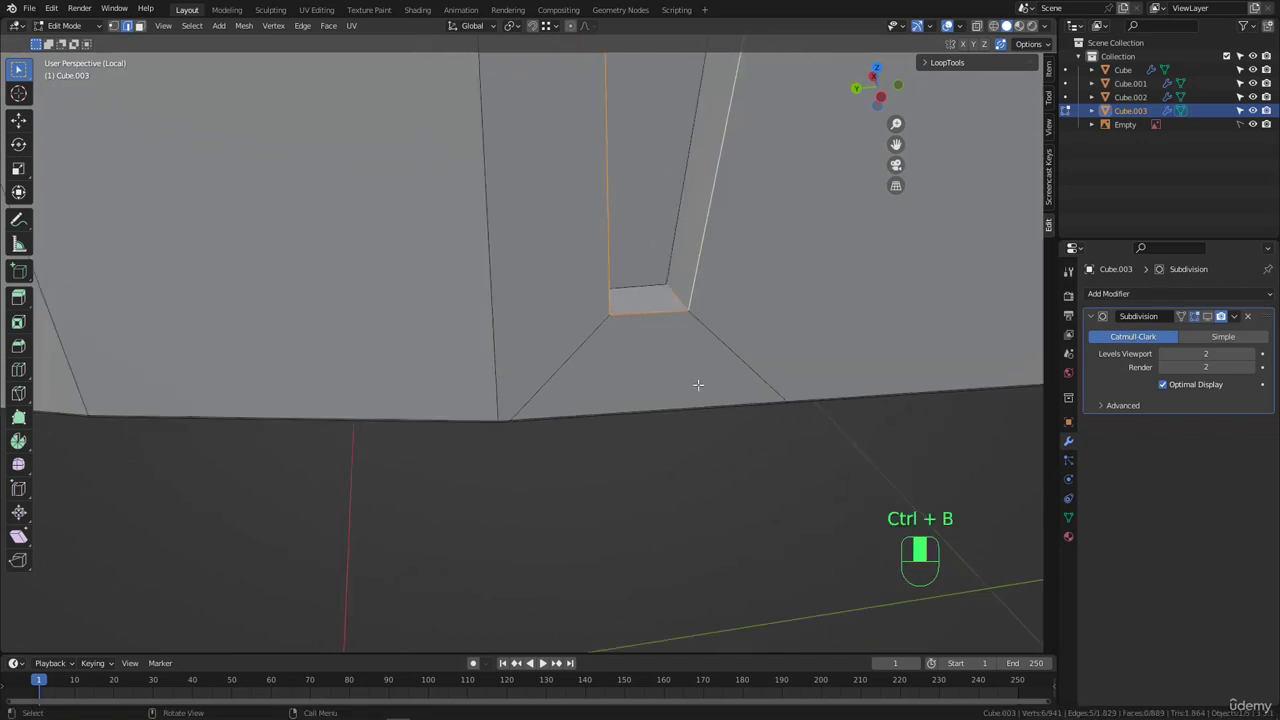
{"action": "middle_click_drag", "start_coordinate": [697, 386], "coordinate": [708, 426], "text": "shift"}
{"action": "middle_click_drag", "start_coordinate": [712, 290], "coordinate": [727, 331]}
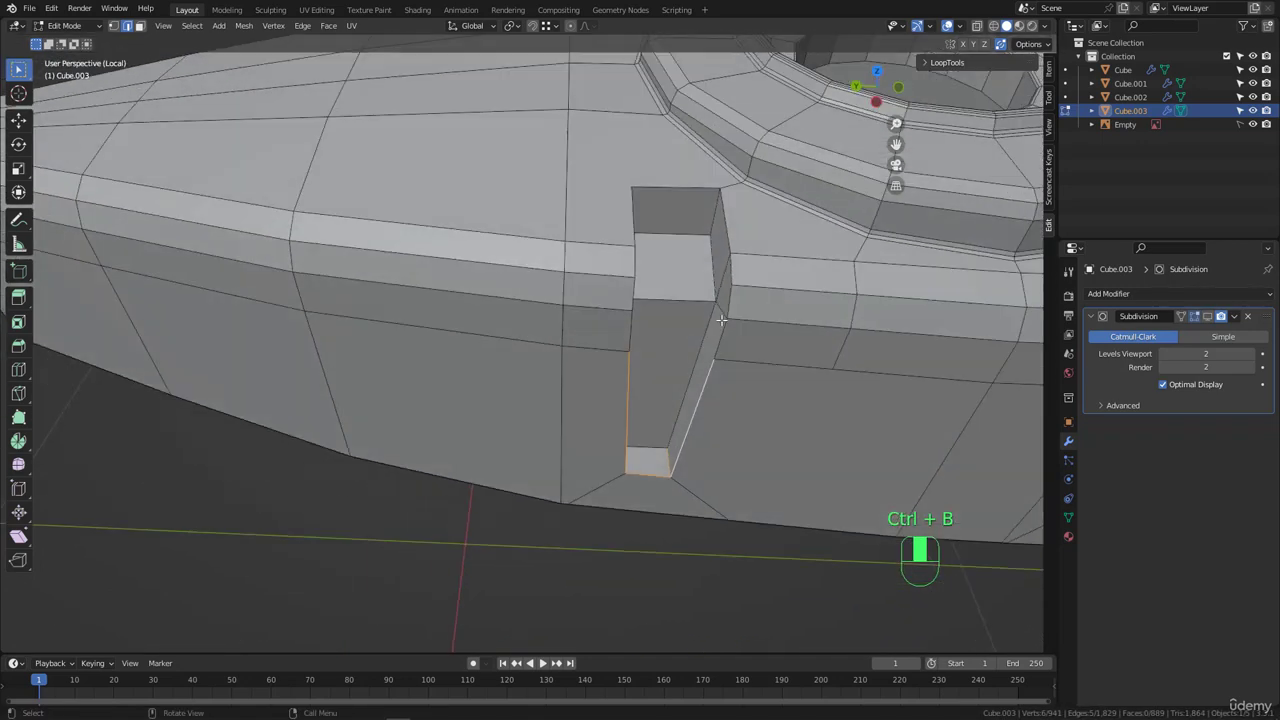
- Extend the selection to all rim and floor edges of the tapered slot and try a bevel of about 2.51 cm with 2 segments
{"action": "left_click", "coordinate": [726, 240], "text": "ctrl"}
{"action": "middle_click_drag", "start_coordinate": [726, 240], "coordinate": [616, 240]}
{"action": "left_click", "coordinate": [670, 193], "text": "shift"}
{"action": "left_click", "coordinate": [659, 253], "text": "ctrl"}
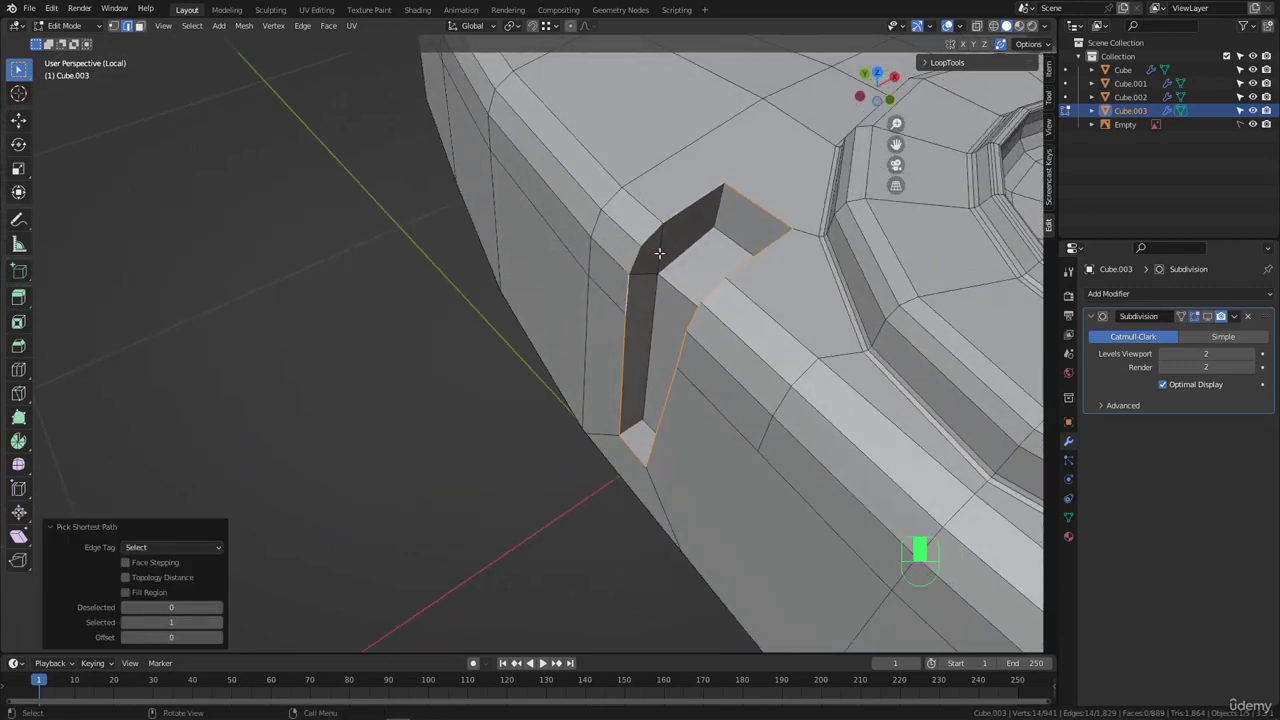
{"action": "left_click", "coordinate": [705, 232], "text": "shift"}
{"action": "middle_click_drag", "start_coordinate": [720, 232], "coordinate": [720, 225]}
{"action": "middle_click_drag", "start_coordinate": [708, 298], "coordinate": [650, 325]}
{"action": "middle_click_drag", "start_coordinate": [646, 244], "coordinate": [724, 295]}
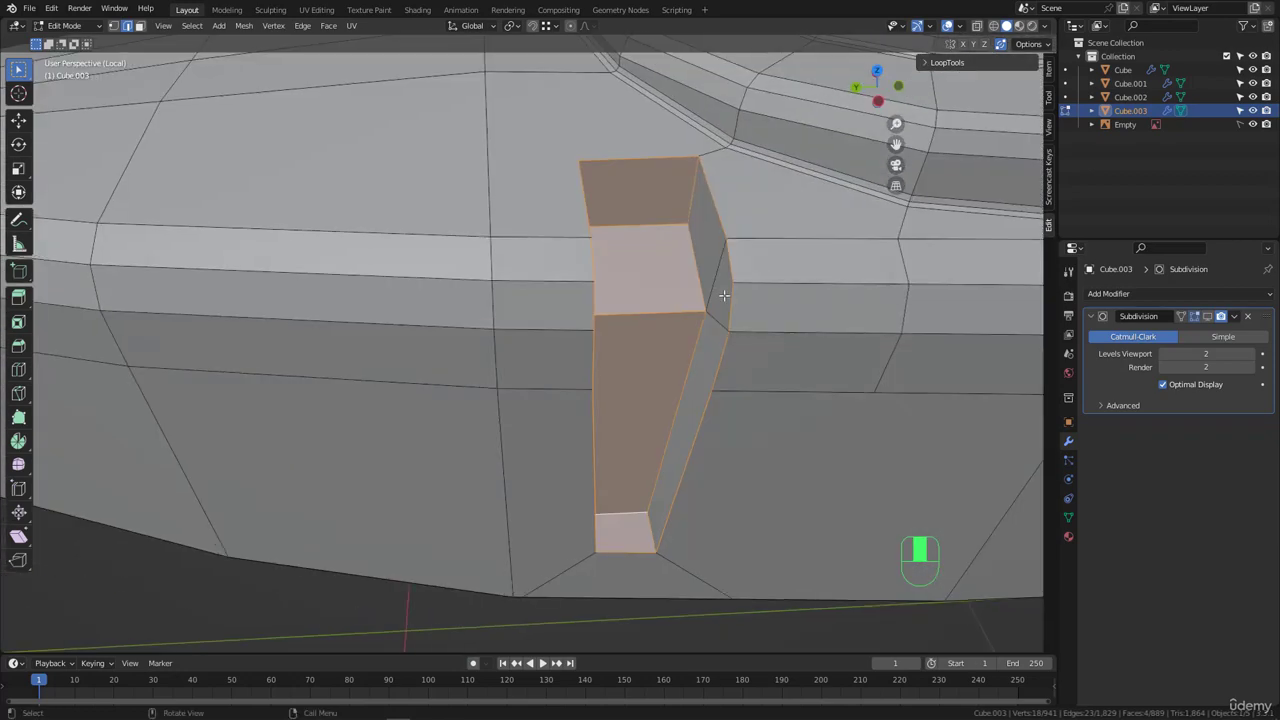
{"action": "key", "text": "ctrl+b"}
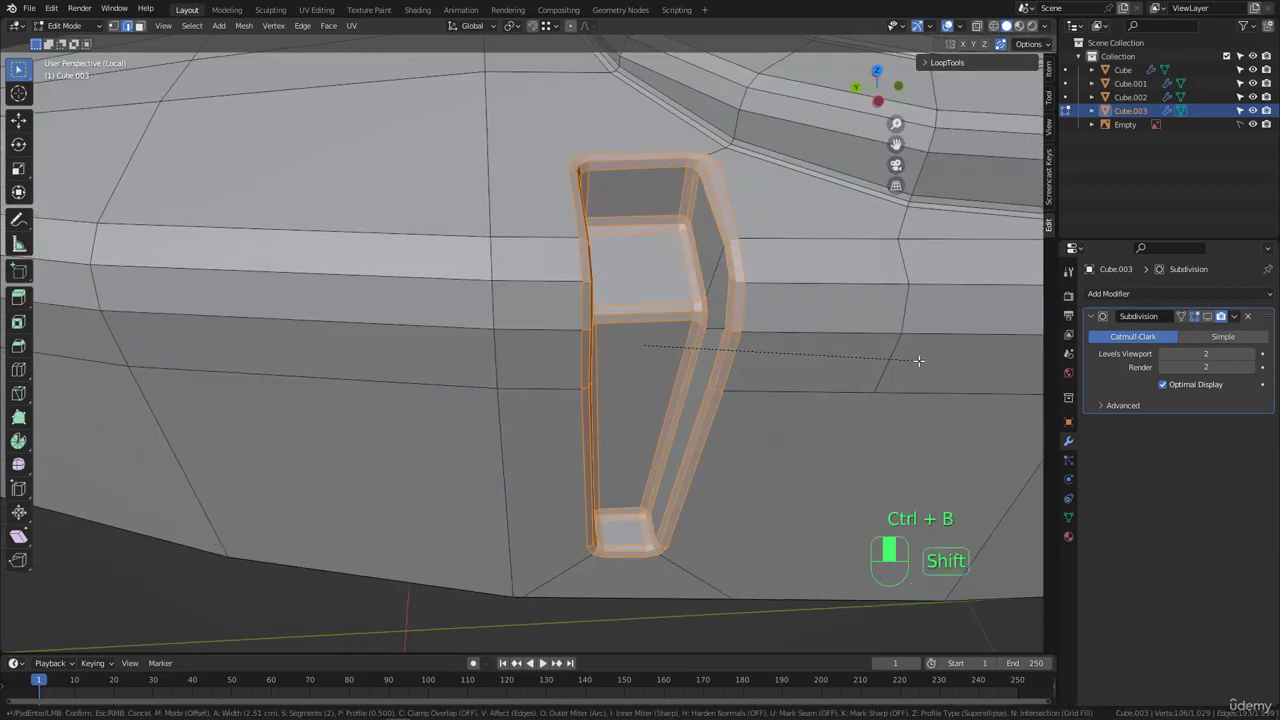
{"action": "left_click", "coordinate": [918, 360]}
{"action": "middle_click_drag", "start_coordinate": [918, 360], "coordinate": [707, 330]}
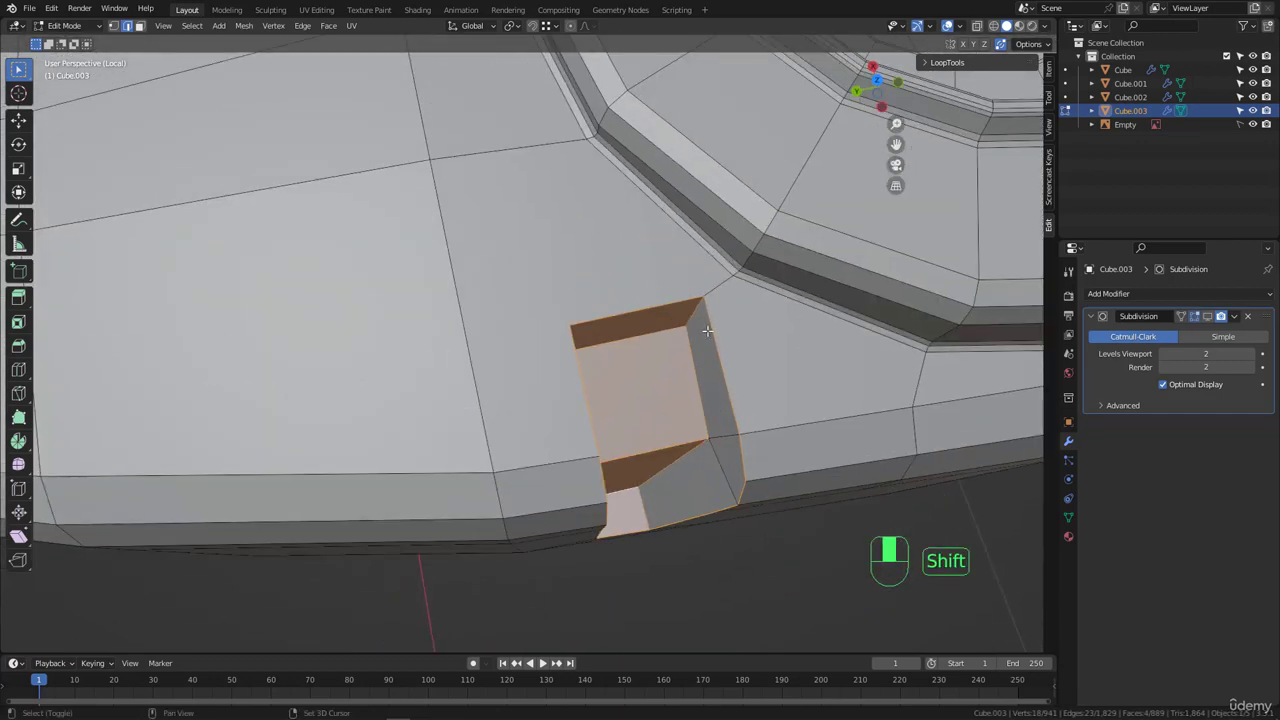
{"action": "scroll", "coordinate": [707, 330], "scroll_direction": "up", "scroll_amount": 3}
{"action": "left_click", "coordinate": [694, 282]}
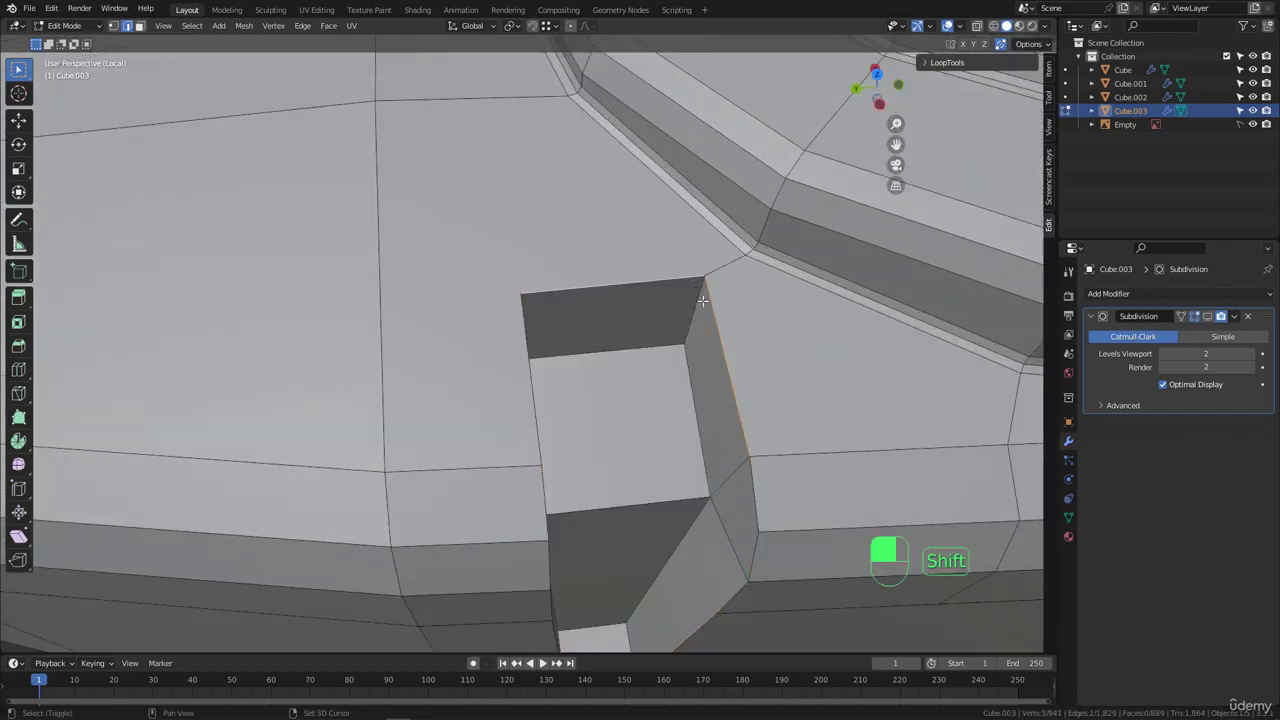
{"action": "left_click", "coordinate": [640, 285], "text": "shift"}
{"action": "key", "text": "ctrl+b"}
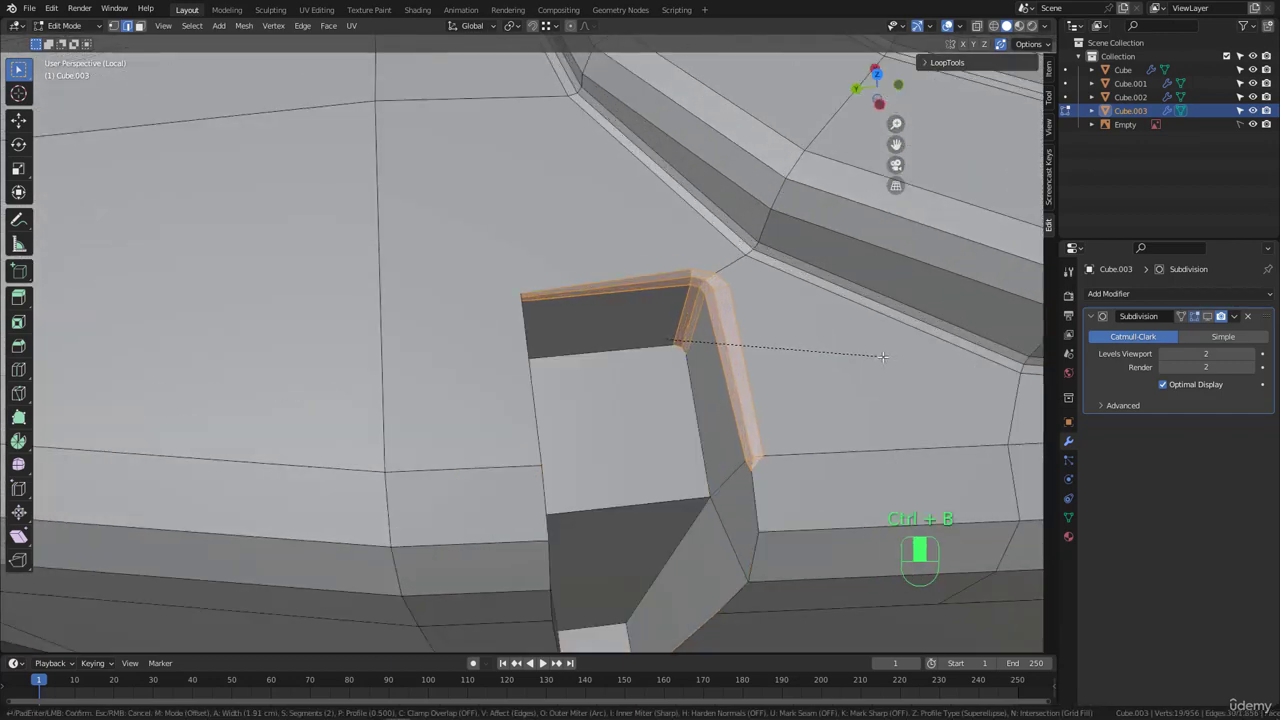
{"action": "key", "text": "Escape"}
- Knife a new edge from the slot's inner corner to the collar's base edge and dissolve the old edge joining that corner to the collar
{"action": "middle_click_drag", "start_coordinate": [800, 356], "coordinate": [718, 356]}
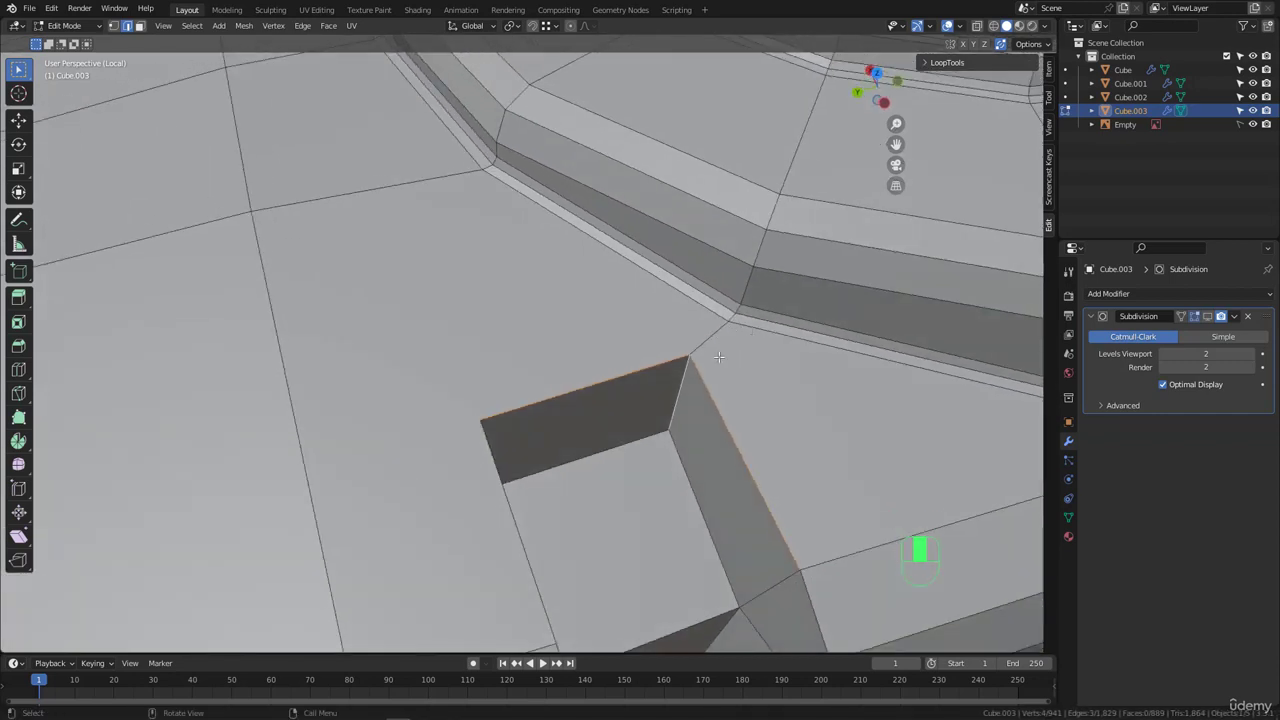
{"action": "key", "text": "k"}
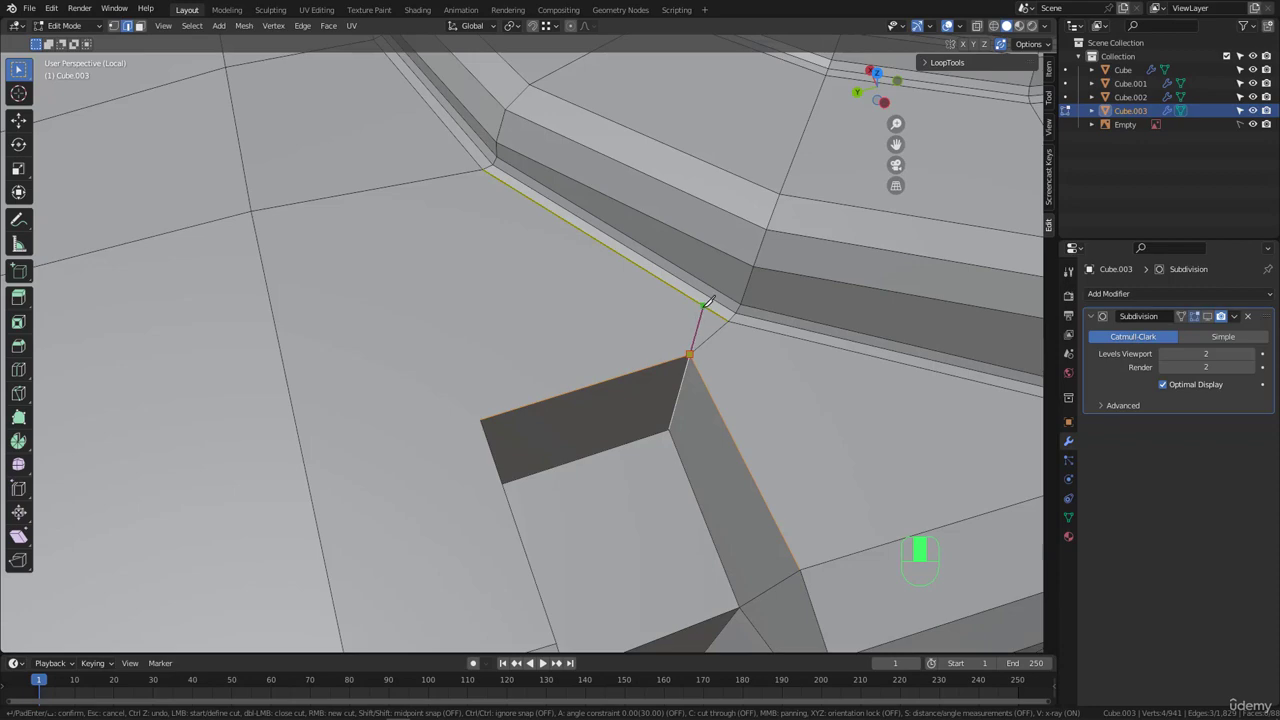
{"action": "left_click", "coordinate": [700, 350]}
{"action": "key", "text": "Return"}
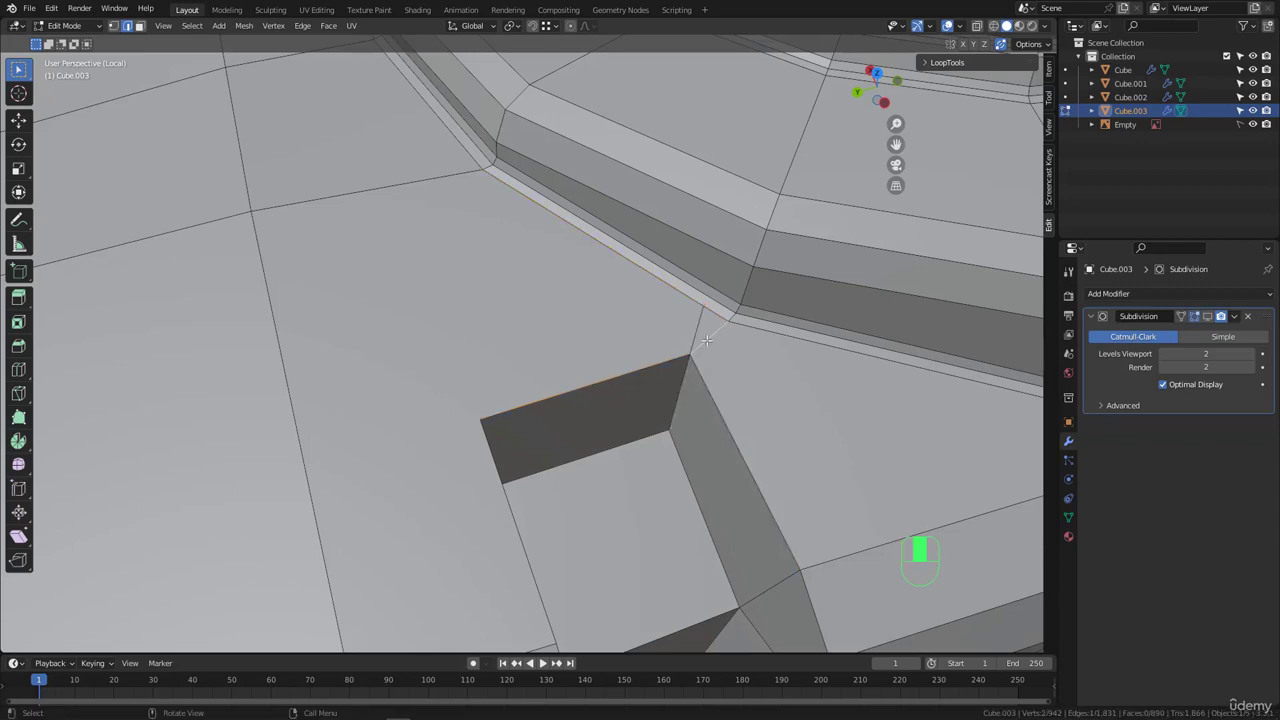
{"action": "key", "text": "ctrl+x"}
- Select all rim and floor edges of the tapered slot and bevel them 2 cm with 2 segments
{"action": "scroll", "coordinate": [706, 341], "scroll_direction": "down", "scroll_amount": 3}
{"action": "middle_click_drag", "start_coordinate": [666, 340], "coordinate": [578, 353]}
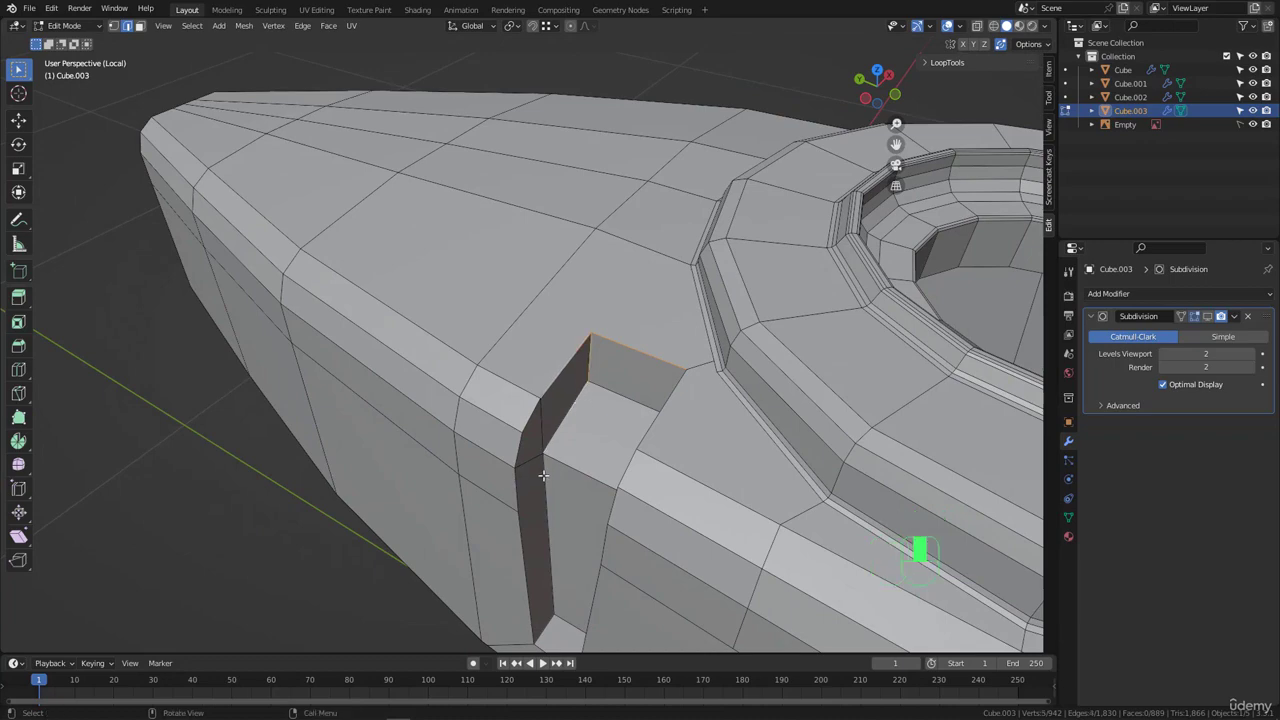
{"action": "middle_click_drag", "start_coordinate": [542, 476], "coordinate": [620, 493]}
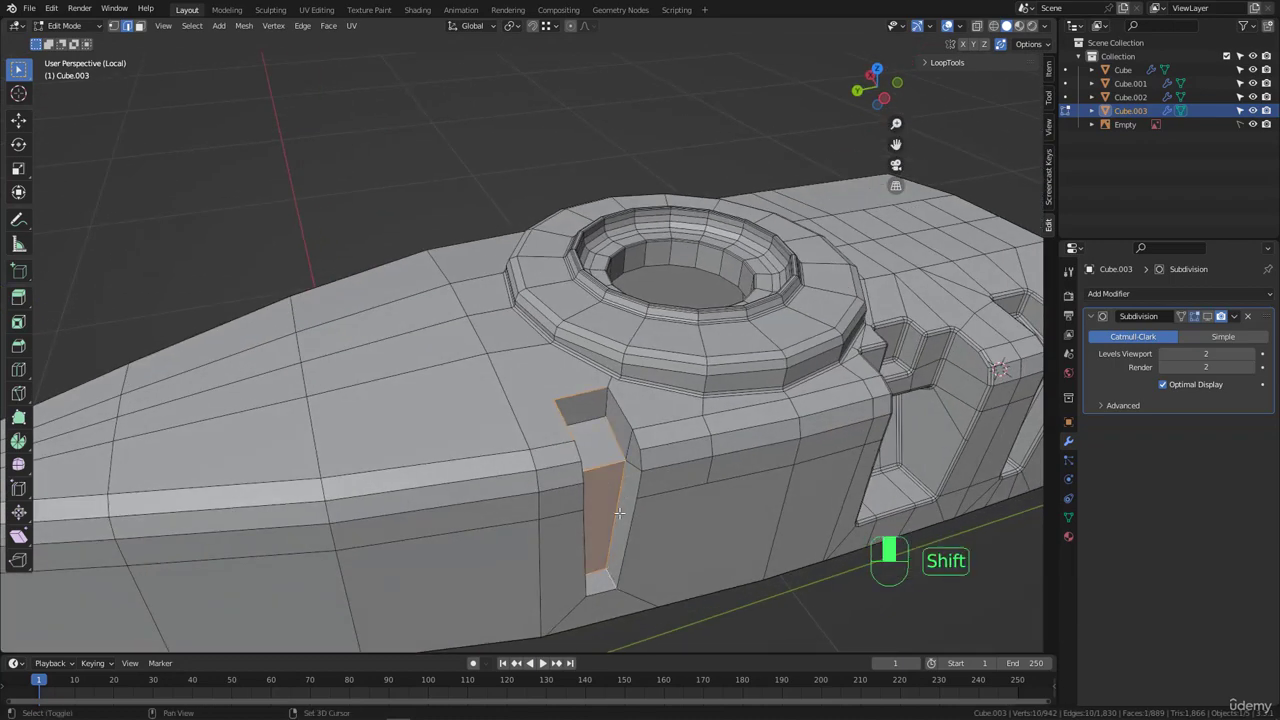
{"action": "middle_click_drag", "start_coordinate": [607, 399], "coordinate": [576, 455]}
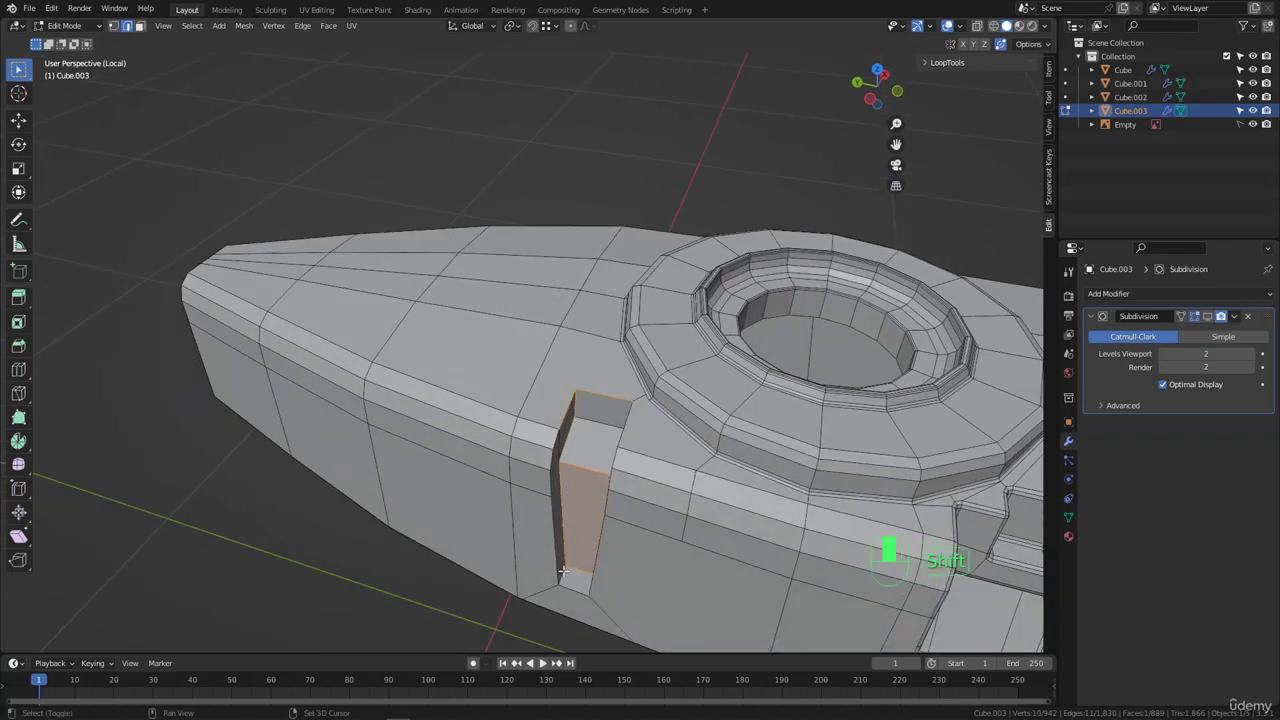
{"action": "middle_click_drag", "start_coordinate": [583, 545], "coordinate": [550, 552]}
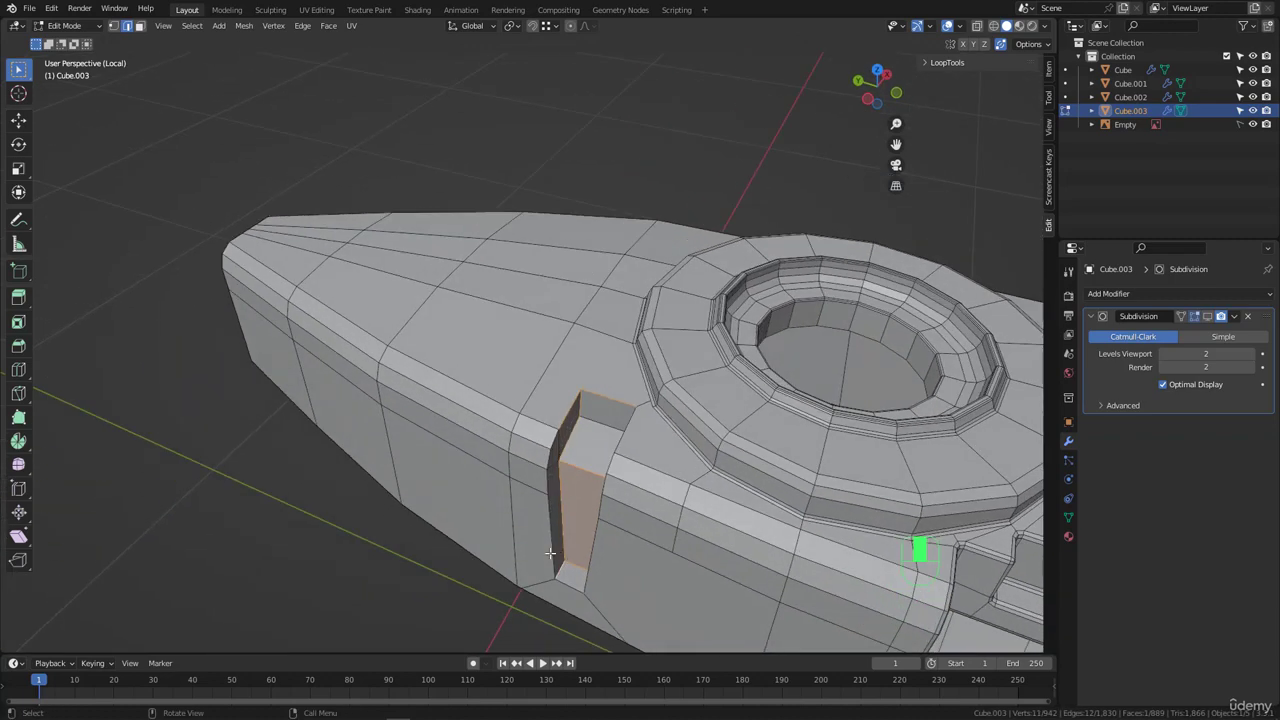
{"action": "left_click", "coordinate": [565, 416], "text": "ctrl"}
{"action": "middle_click_drag", "start_coordinate": [631, 422], "coordinate": [678, 326]}
{"action": "left_click", "coordinate": [601, 478], "text": "shift"}
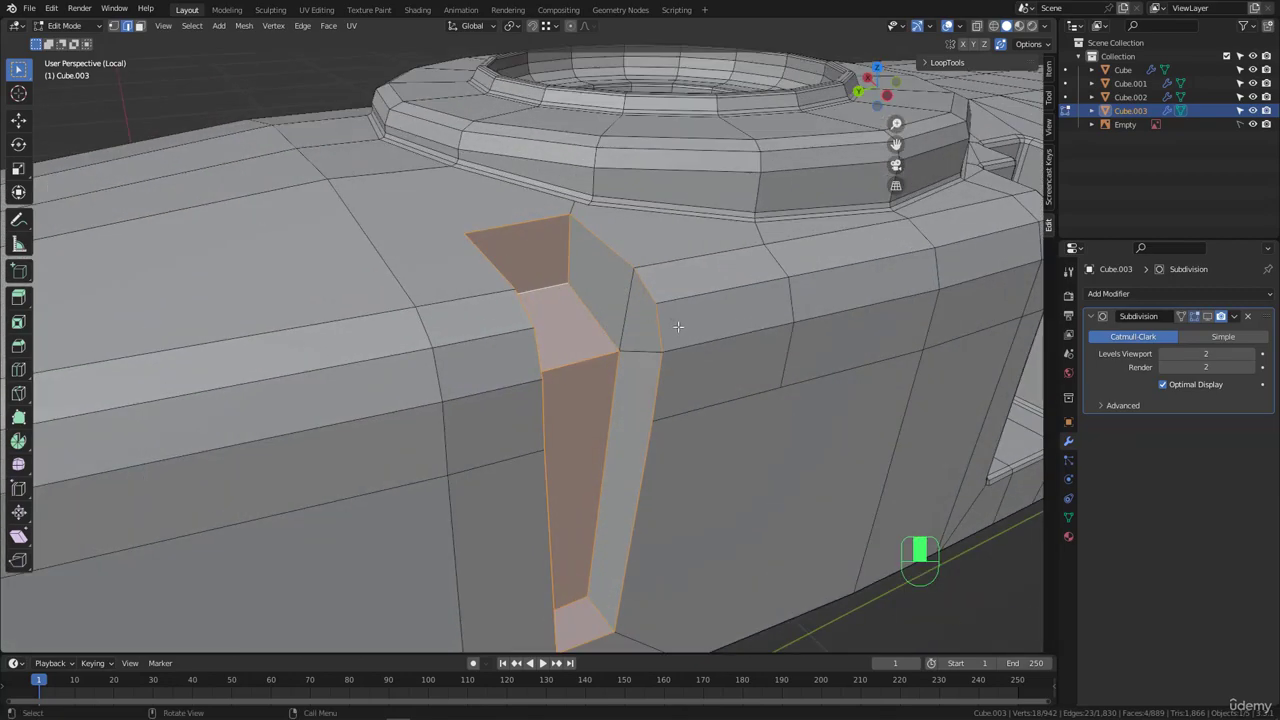
{"action": "key", "text": "ctrl+b"}
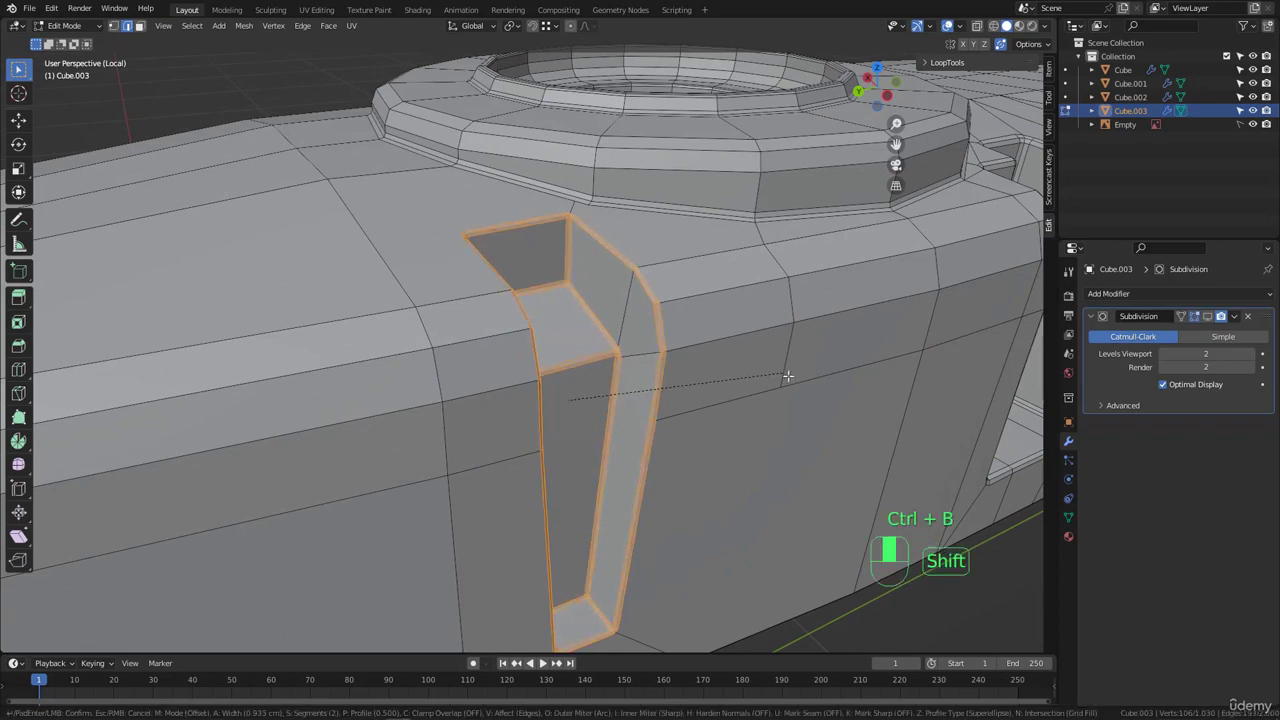
{"action": "left_click", "coordinate": [822, 400]}
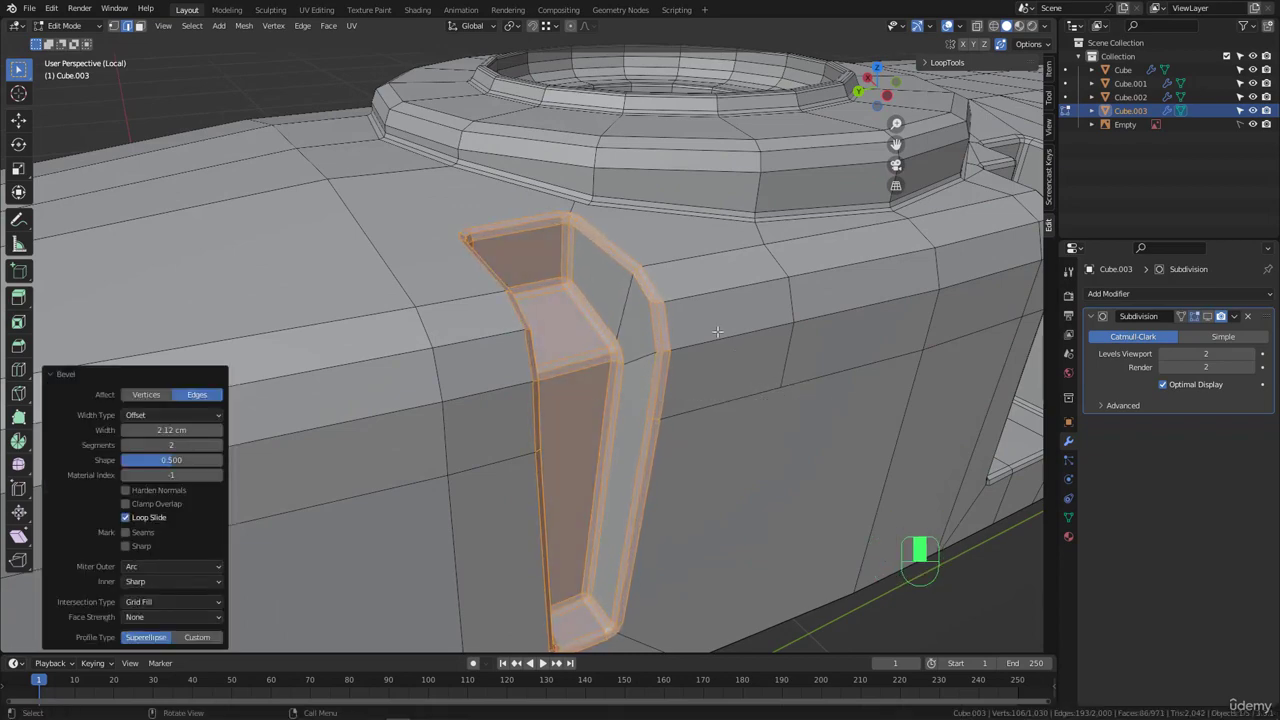
{"action": "middle_click_drag", "start_coordinate": [822, 400], "coordinate": [241, 462]}
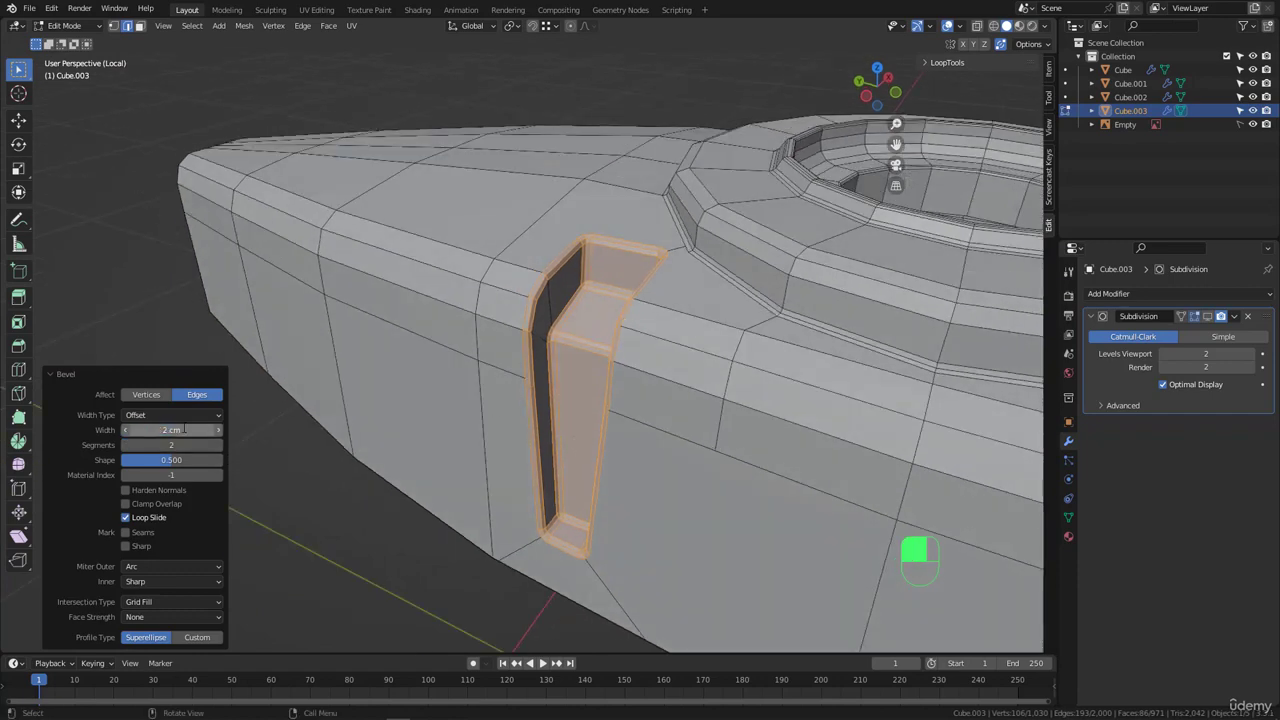
- Examine the bevelled slot's upper corners in Object Mode with the viewport subdivision display enabled
{"action": "middle_click_drag", "start_coordinate": [515, 232], "coordinate": [597, 352]}
{"action": "key", "text": "Tab"}
{"action": "scroll", "coordinate": [620, 315], "scroll_direction": "down", "scroll_amount": 5}
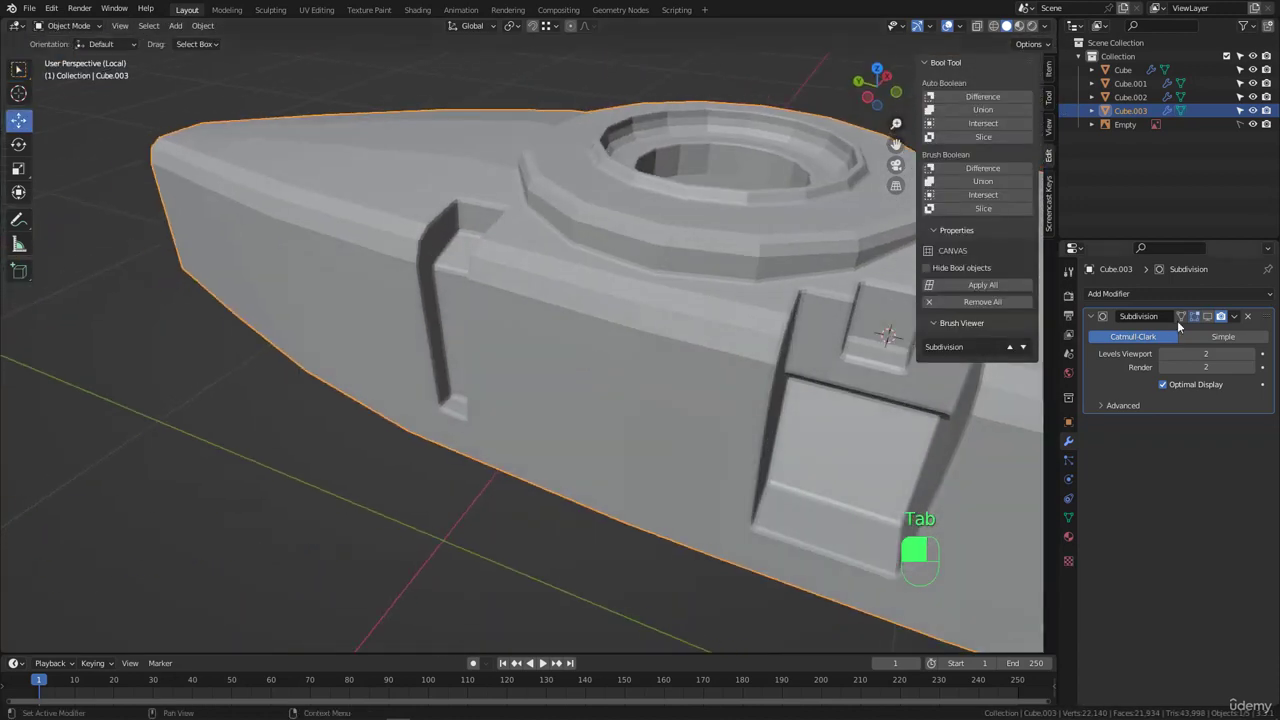
{"action": "left_click", "coordinate": [1206, 317]}
{"action": "middle_click_drag", "start_coordinate": [782, 290], "coordinate": [471, 277]}
{"action": "scroll", "coordinate": [471, 277], "scroll_direction": "up", "scroll_amount": 5}
{"action": "mouse_move", "coordinate": [547, 248]}
{"action": "left_mouse_down"}
{"action": "mouse_move", "coordinate": [569, 231]}
{"action": "mouse_move", "coordinate": [549, 309]}
{"action": "mouse_move", "coordinate": [541, 226]}
{"action": "mouse_move", "coordinate": [548, 282]}
{"action": "left_mouse_up"}
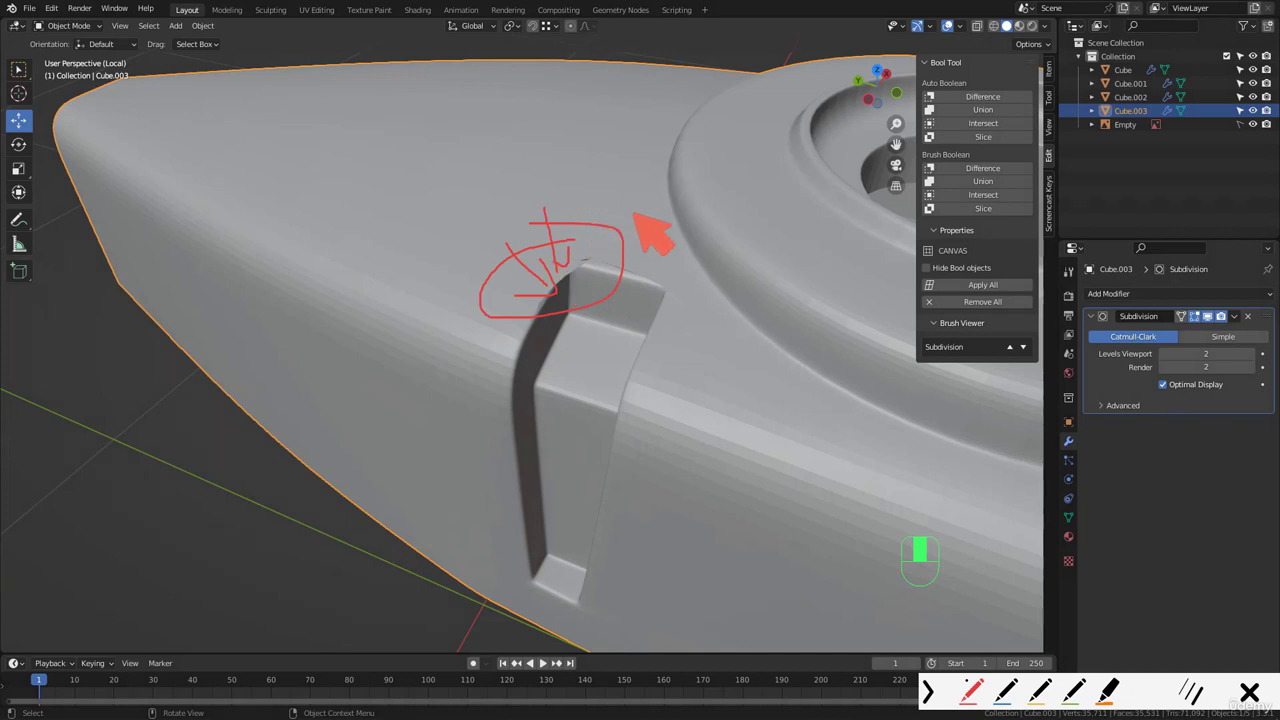
{"action": "left_click_drag", "start_coordinate": [642, 208], "coordinate": [624, 232]}
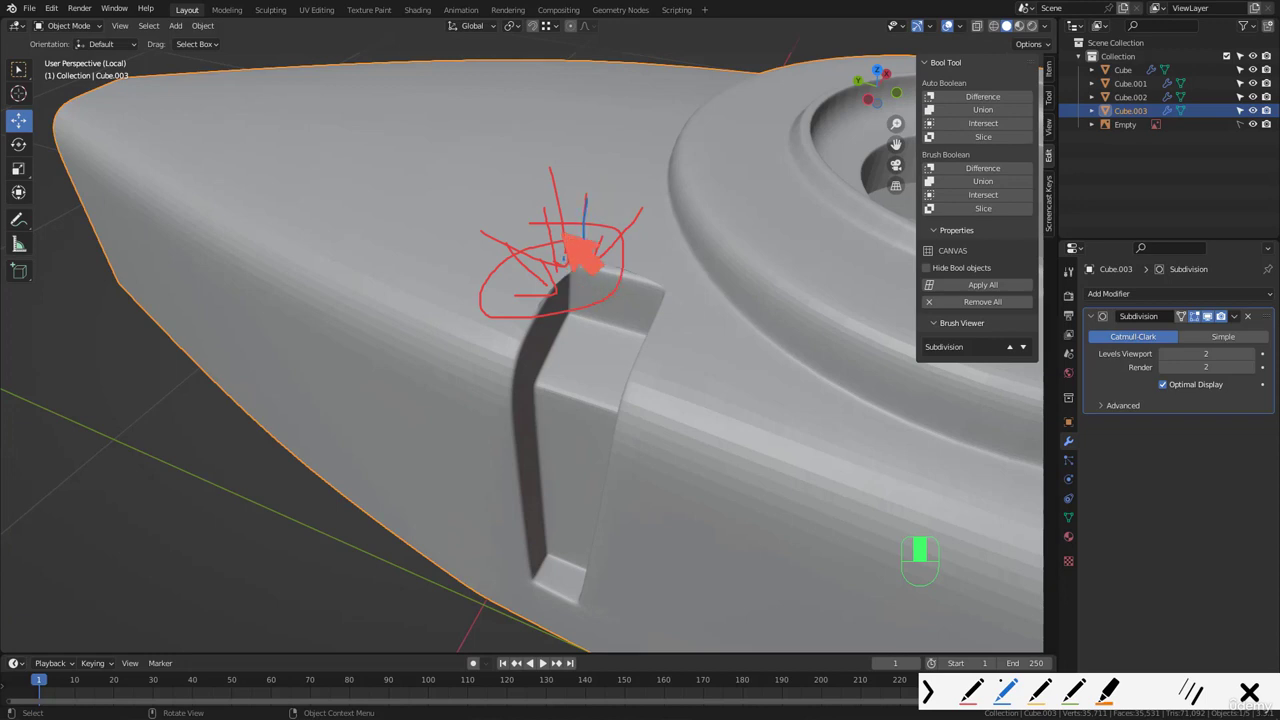
{"action": "left_click_drag", "start_coordinate": [467, 242], "coordinate": [572, 275]}
{"action": "key", "text": "Escape"}
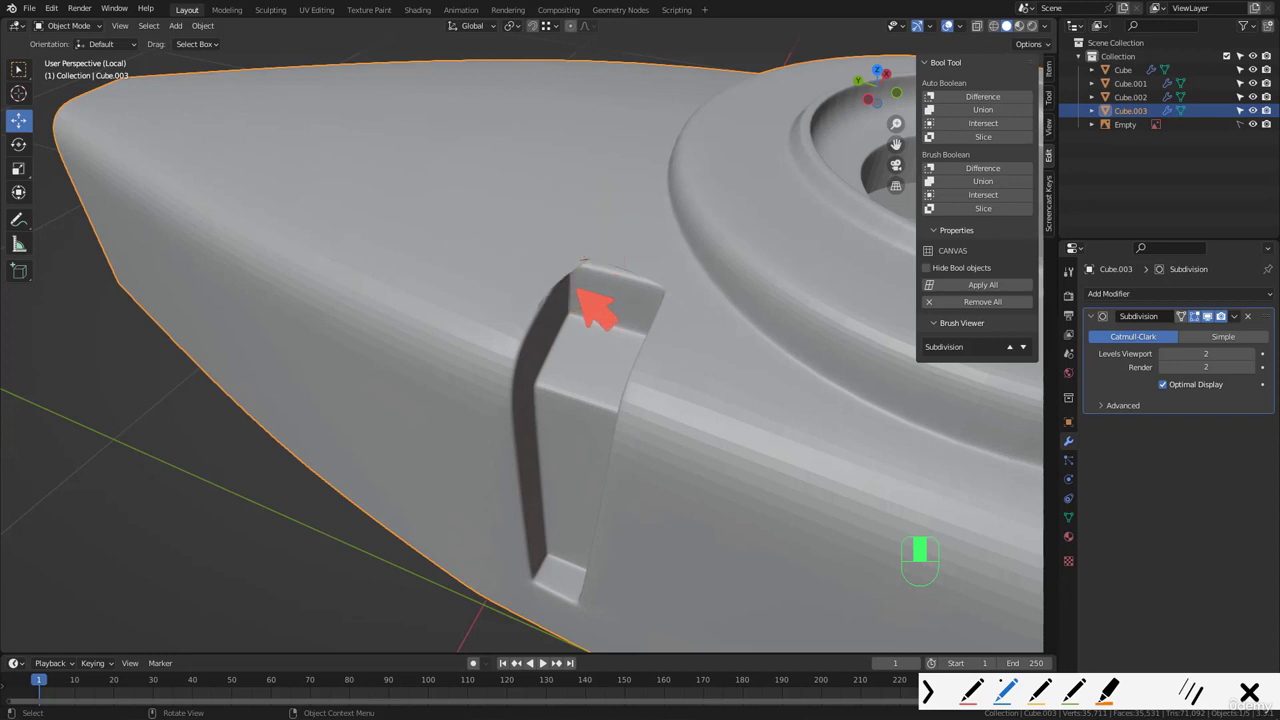
- Compare the slot's inner corner with the subdivision display off and on, and return to Edit Mode with it enabled
{"action": "mouse_move", "coordinate": [590, 300]}
{"action": "middle_mouse_down"}
{"action": "mouse_move", "coordinate": [694, 312]}
{"action": "mouse_move", "coordinate": [817, 358]}
{"action": "mouse_move", "coordinate": [757, 330]}
{"action": "mouse_move", "coordinate": [656, 374]}
{"action": "middle_mouse_up"}
{"action": "scroll", "coordinate": [817, 358], "scroll_direction": "up", "scroll_amount": 5}
{"action": "left_click", "coordinate": [1207, 318]}
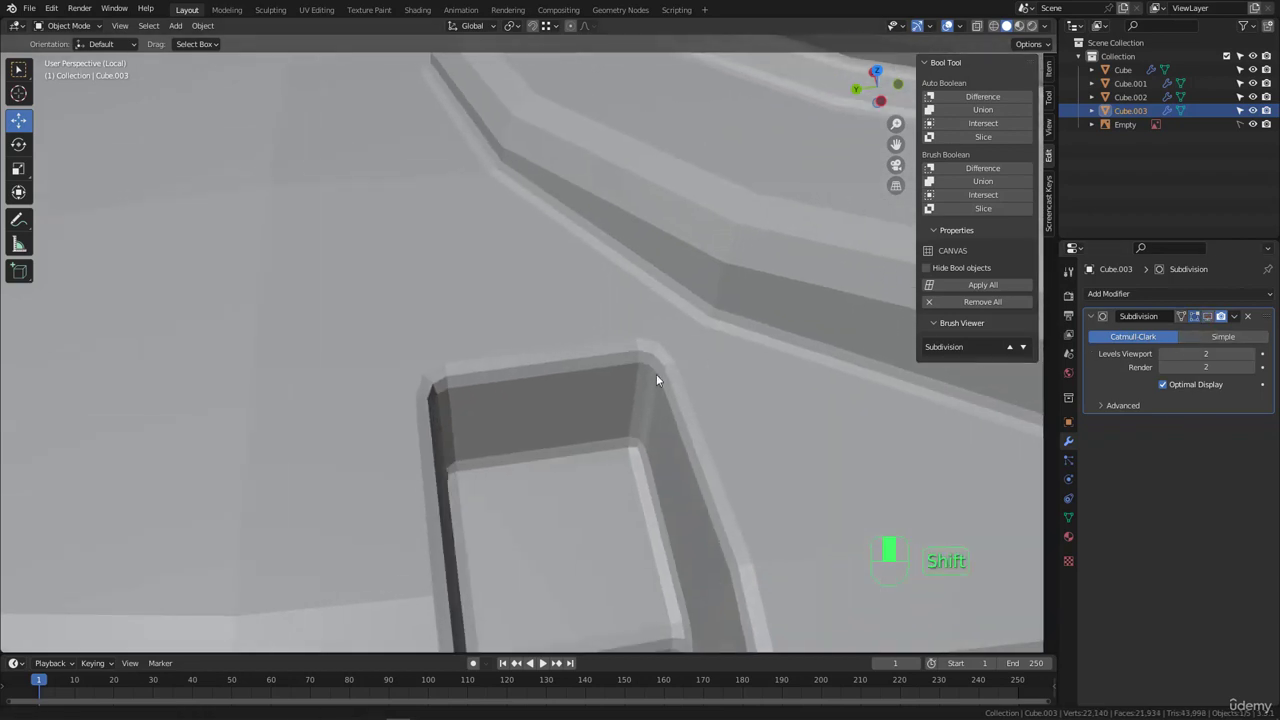
{"action": "left_click", "coordinate": [1206, 318]}
{"action": "key", "text": "Tab"}
- Join the bevelled vertices of the slot's corner beside the collar to the facing vertices along the collar's base
{"action": "middle_click_drag", "start_coordinate": [734, 389], "coordinate": [700, 375]}
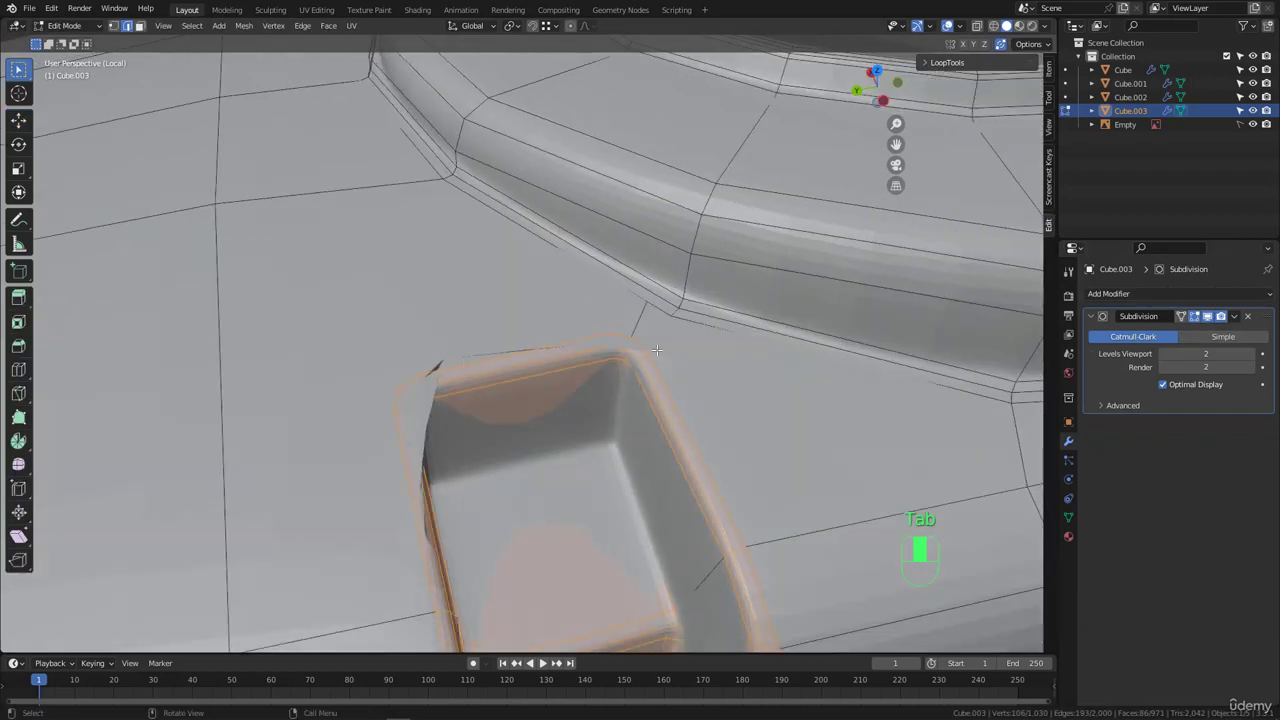
{"action": "scroll", "coordinate": [668, 360], "scroll_direction": "up", "scroll_amount": 3}
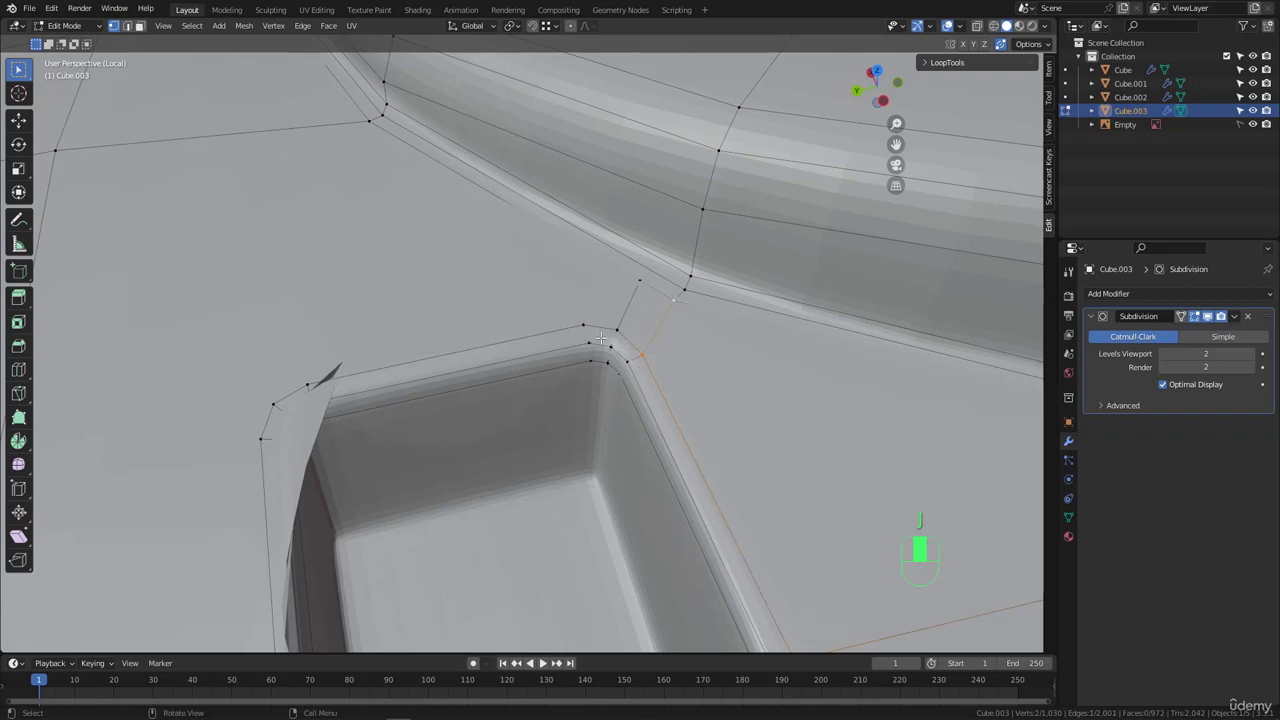
{"action": "scroll", "coordinate": [600, 338], "scroll_direction": "up", "scroll_amount": 2}
{"action": "scroll", "coordinate": [604, 343], "scroll_direction": "down", "scroll_amount": 3}
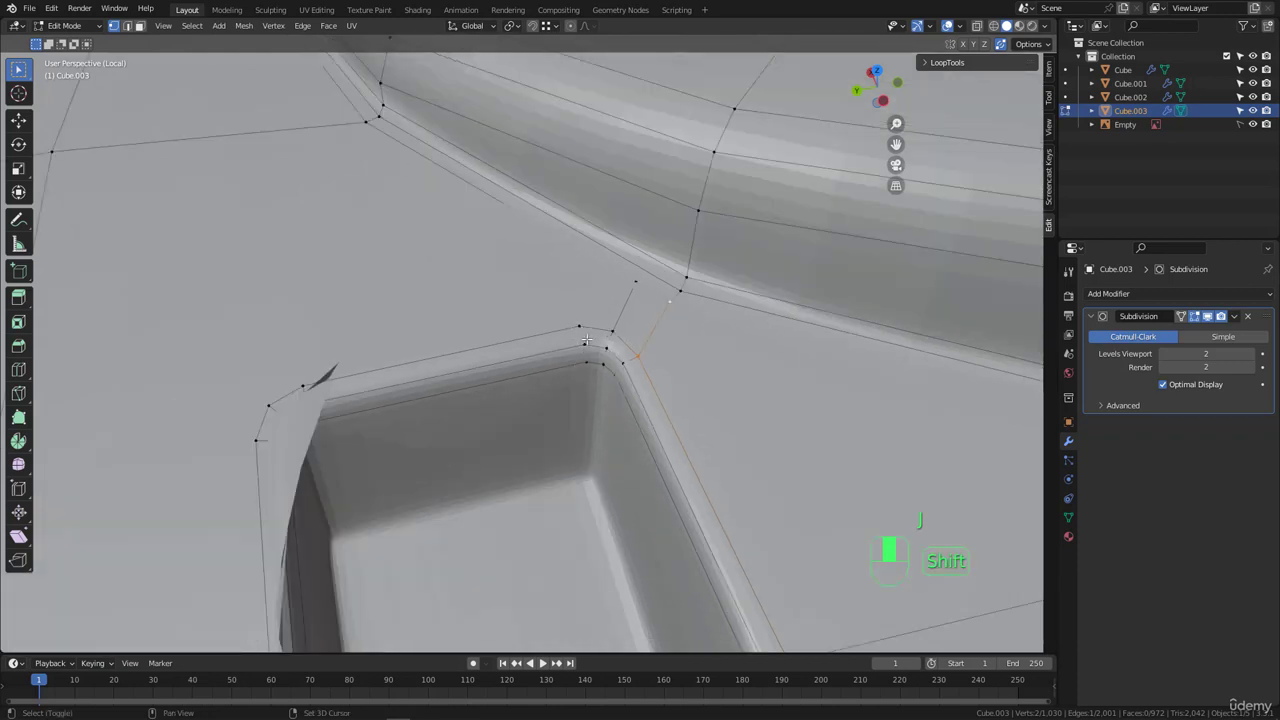
{"action": "middle_click_drag", "start_coordinate": [580, 335], "coordinate": [600, 373], "text": "shift"}
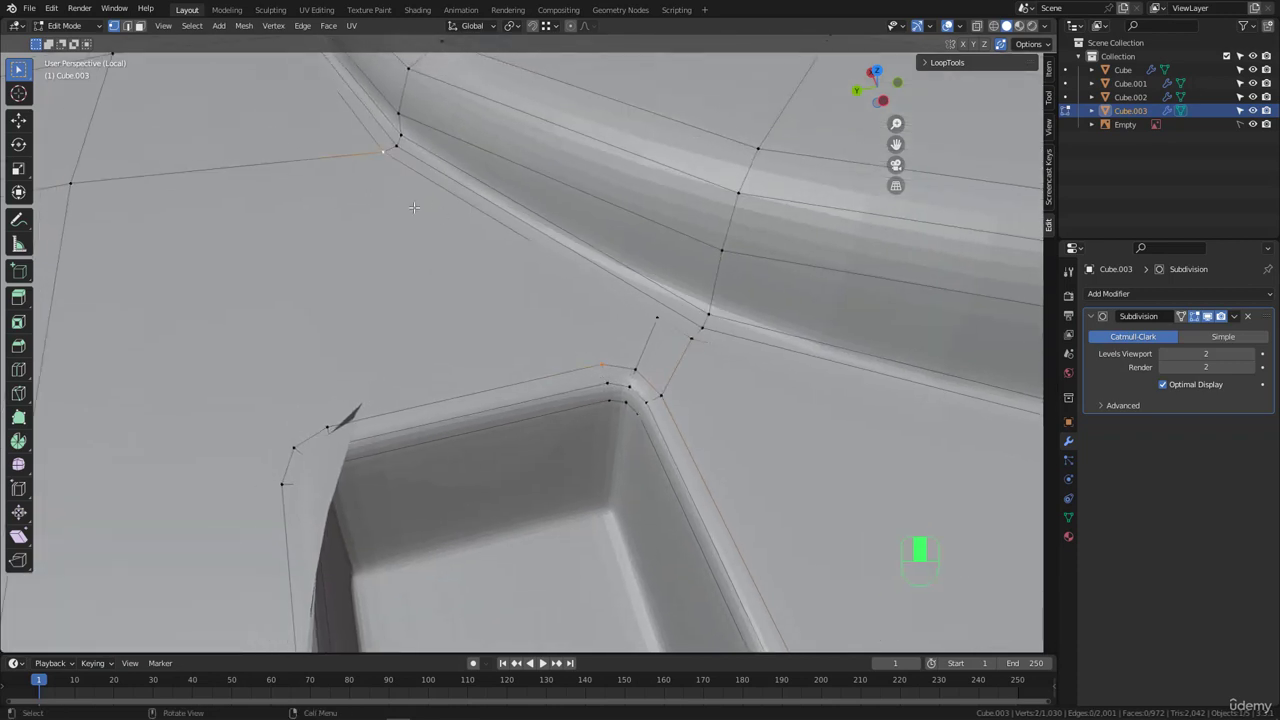
{"action": "key", "text": "j"}
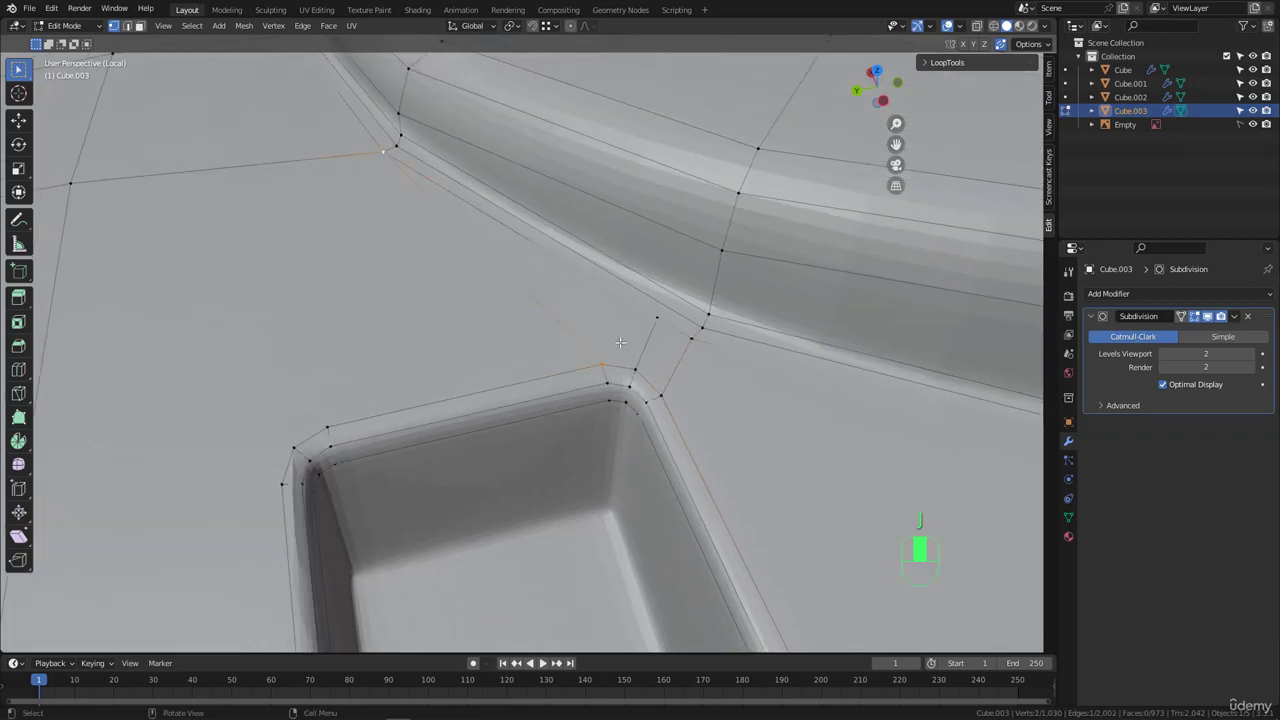
- Join the slot's other upper corner to the nearby top-face vertex, and connect a centred loop cut beside it to that corner
{"action": "middle_click_drag", "start_coordinate": [620, 342], "coordinate": [375, 313]}
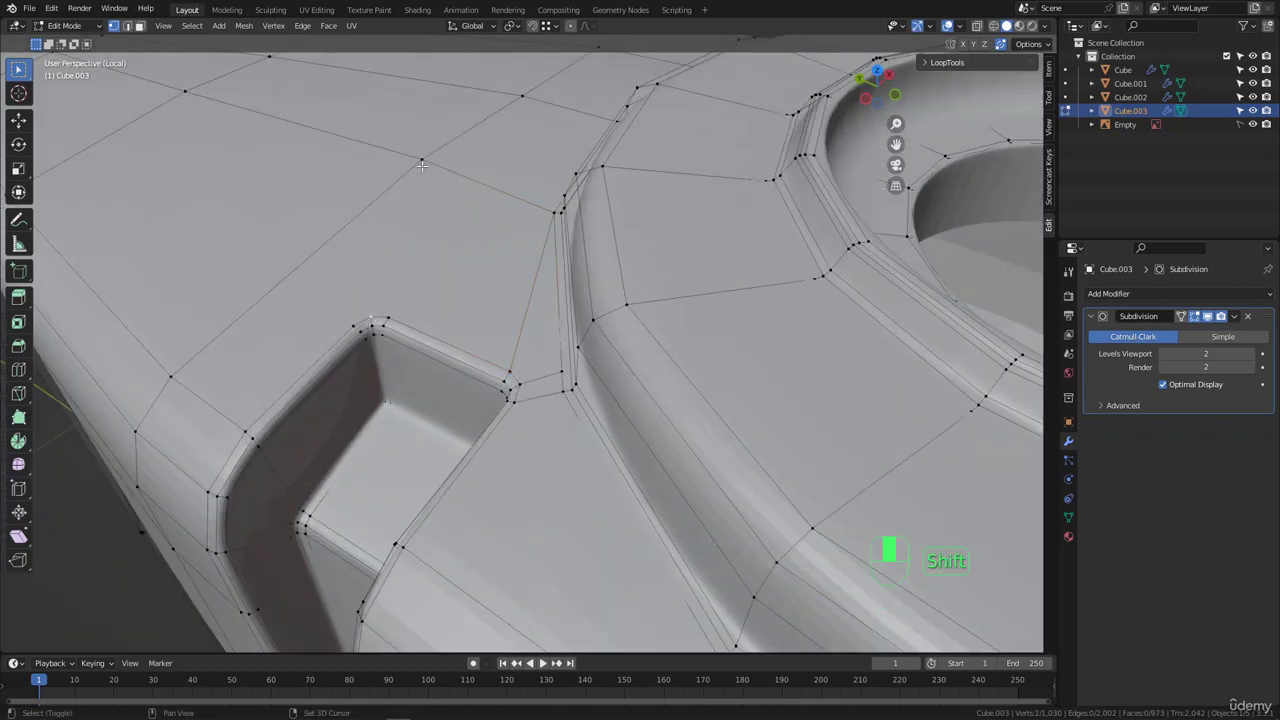
{"action": "middle_click_drag", "start_coordinate": [358, 312], "coordinate": [609, 289]}
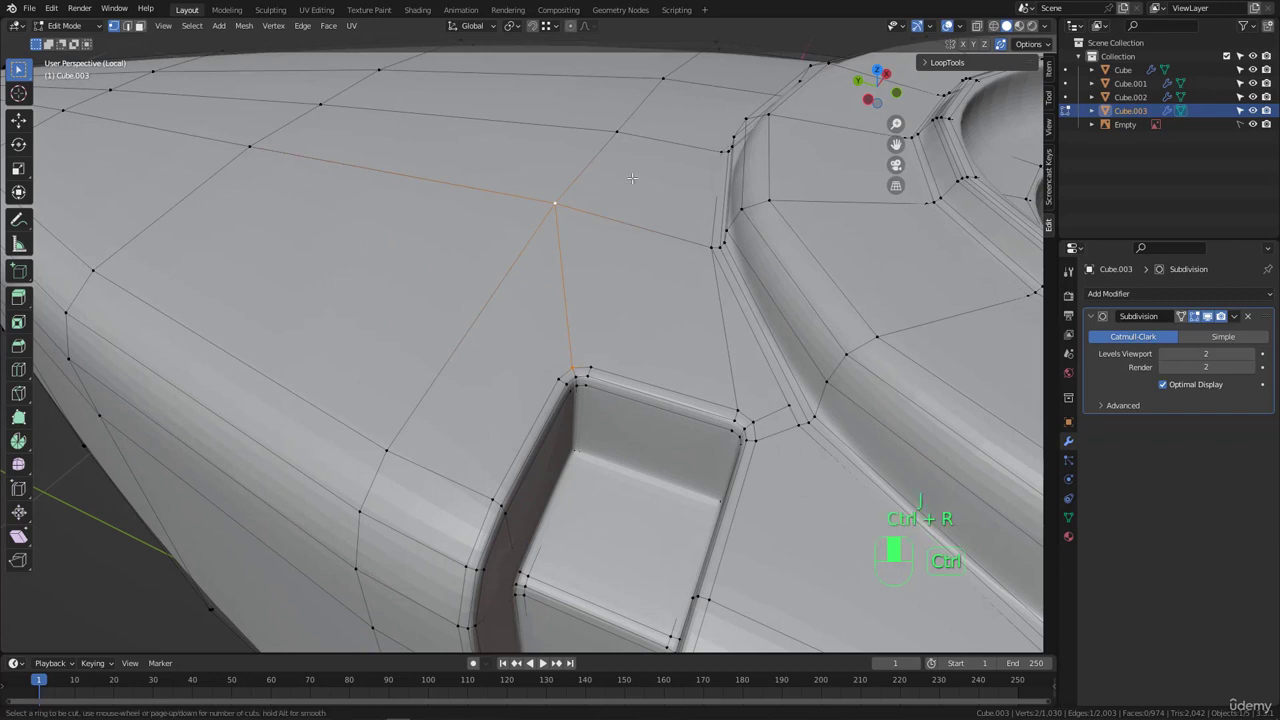
{"action": "left_click", "coordinate": [653, 143]}
{"action": "right_click", "coordinate": [653, 143]}
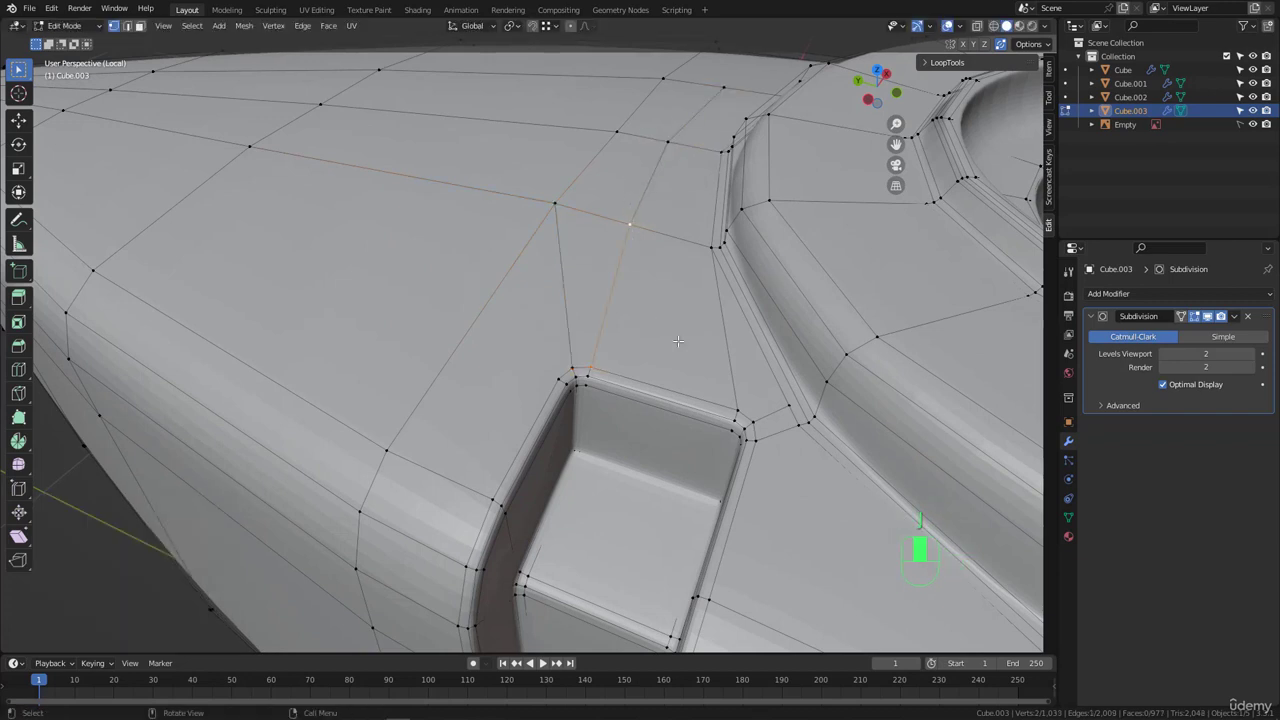
- Add a centred loop cut along the top face on the slot's outer side and join its end to the slot's upper corner
{"action": "middle_click_drag", "start_coordinate": [678, 341], "coordinate": [629, 317]}
{"action": "key", "text": "ctrl+r"}
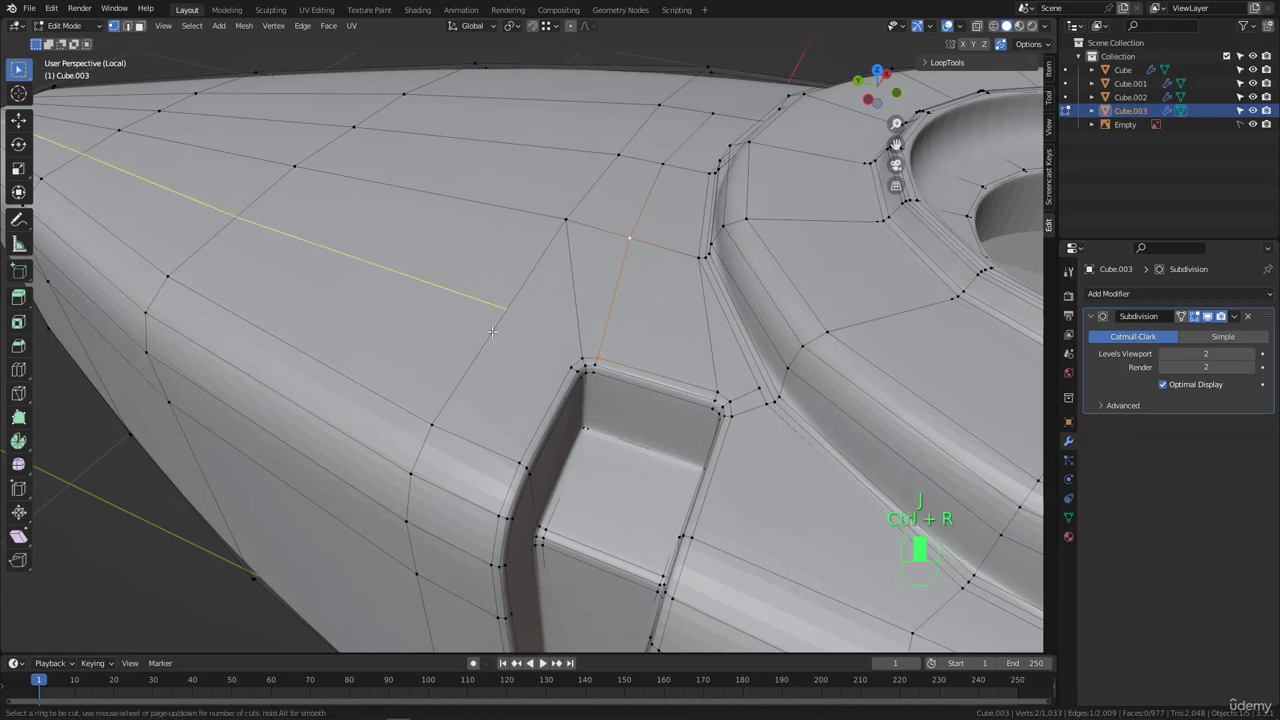
{"action": "left_click", "coordinate": [505, 322]}
{"action": "right_click", "coordinate": [505, 322]}
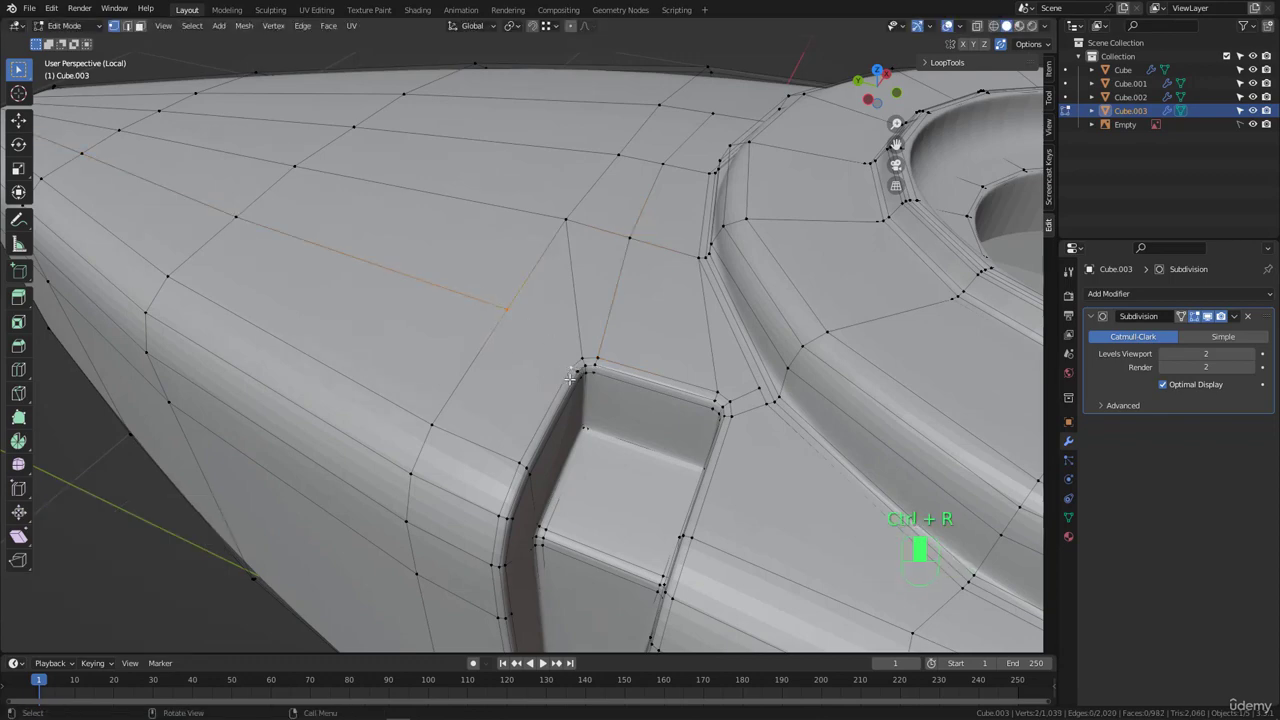
- Add two loop cuts across the body's bottom rim below the slot and join them to the slot's lower corner vertices
{"action": "scroll", "coordinate": [571, 380], "scroll_direction": "down", "scroll_amount": 5}
{"action": "middle_click_drag", "start_coordinate": [571, 380], "coordinate": [614, 374]}
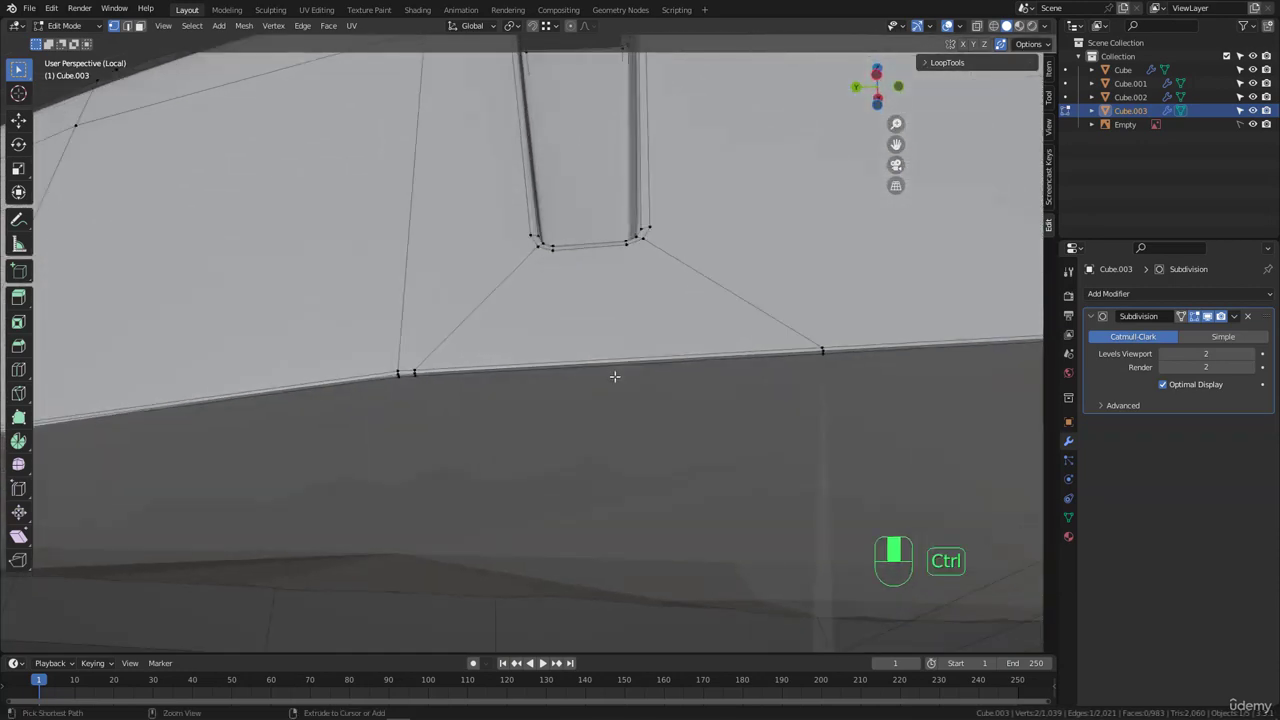
{"action": "key", "text": "ctrl+r"}
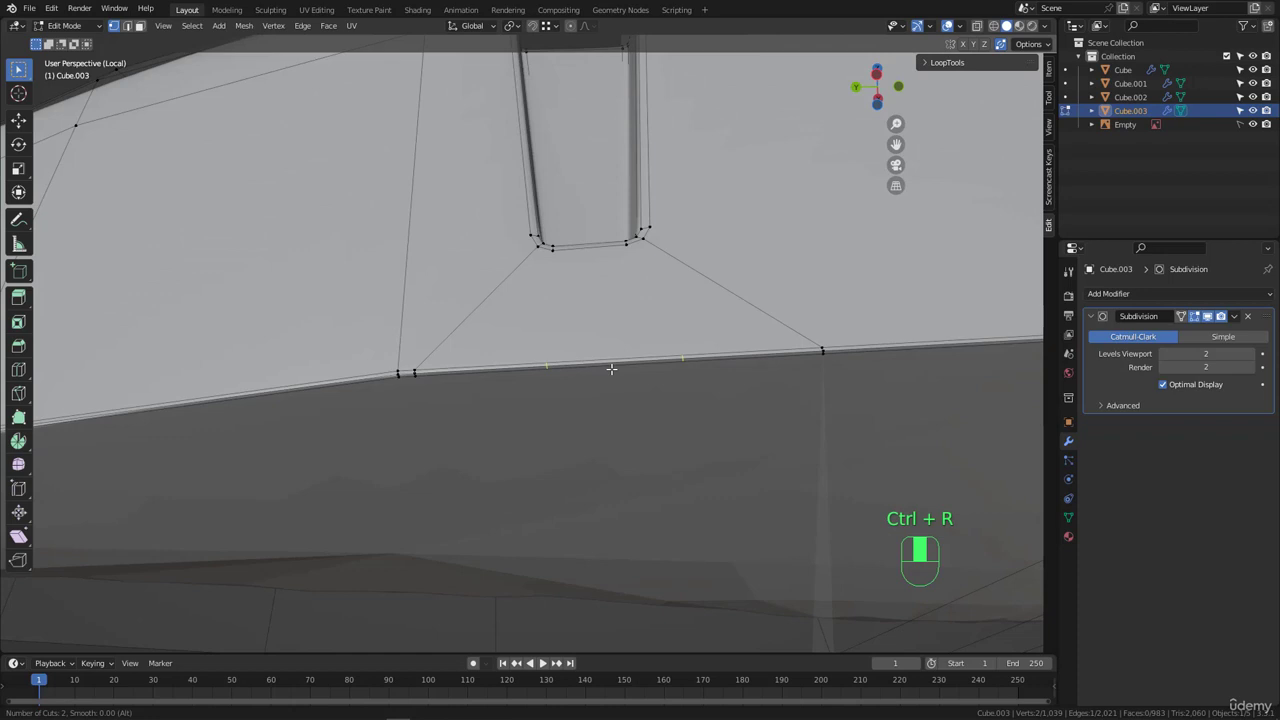
{"action": "left_click", "coordinate": [611, 369]}
{"action": "right_click", "coordinate": [550, 293]}
{"action": "left_click", "coordinate": [555, 257]}
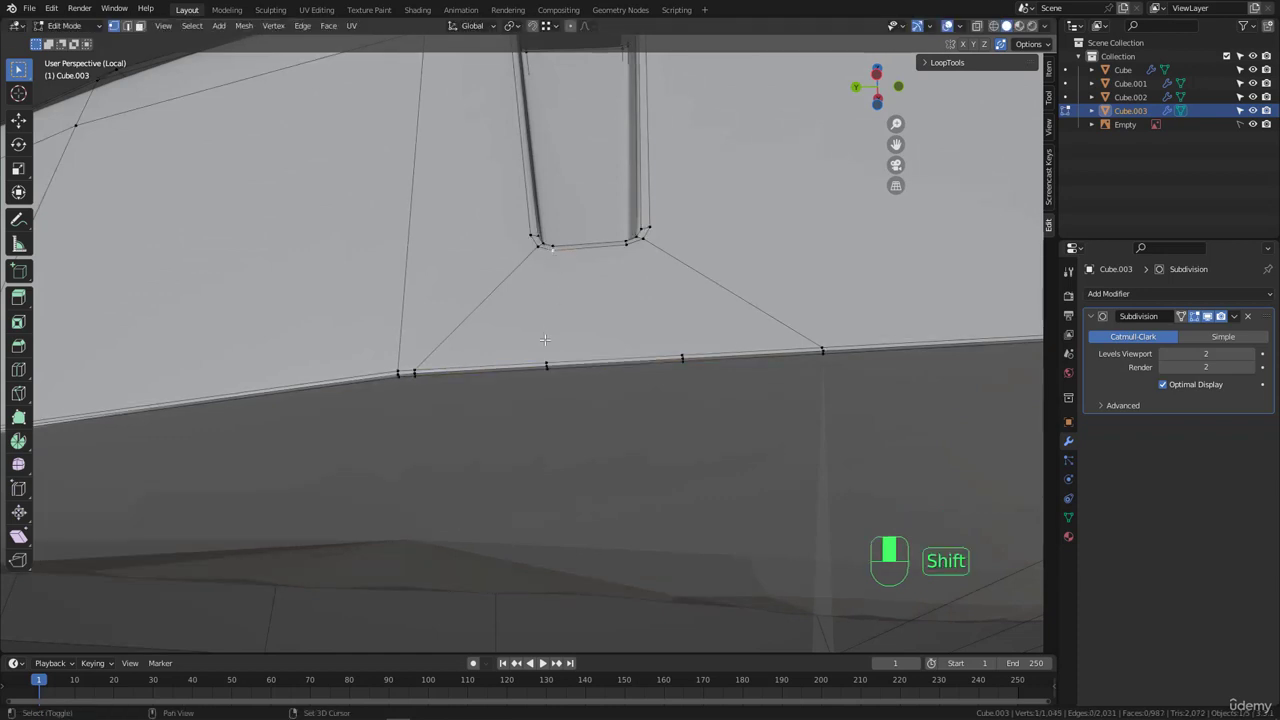
{"action": "left_click", "coordinate": [546, 350], "text": "shift"}
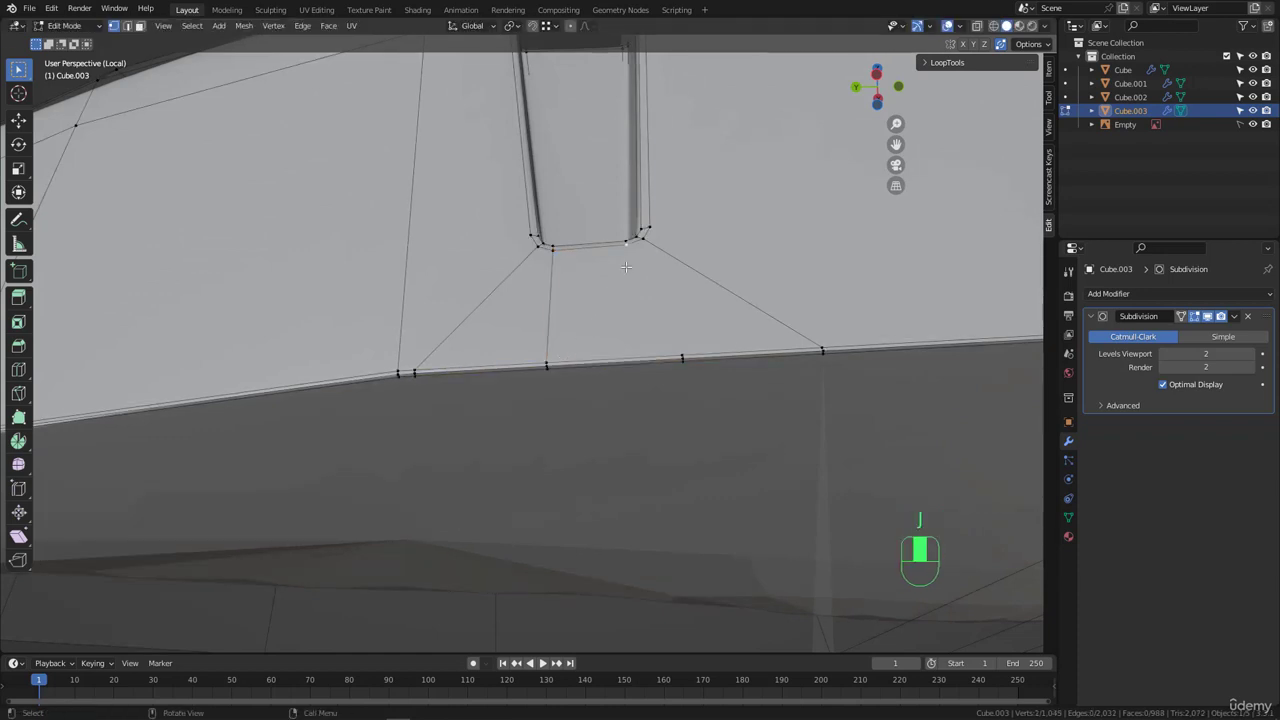
{"action": "left_click", "coordinate": [668, 320], "text": "shift"}
- Select the parallel bottom-rim edges beneath the slot and distribute their vertices evenly with LoopTools Space, applying it twice
{"action": "scroll", "coordinate": [605, 363], "scroll_direction": "down", "scroll_amount": 4}
{"action": "scroll", "coordinate": [550, 368], "scroll_direction": "up", "scroll_amount": 1}
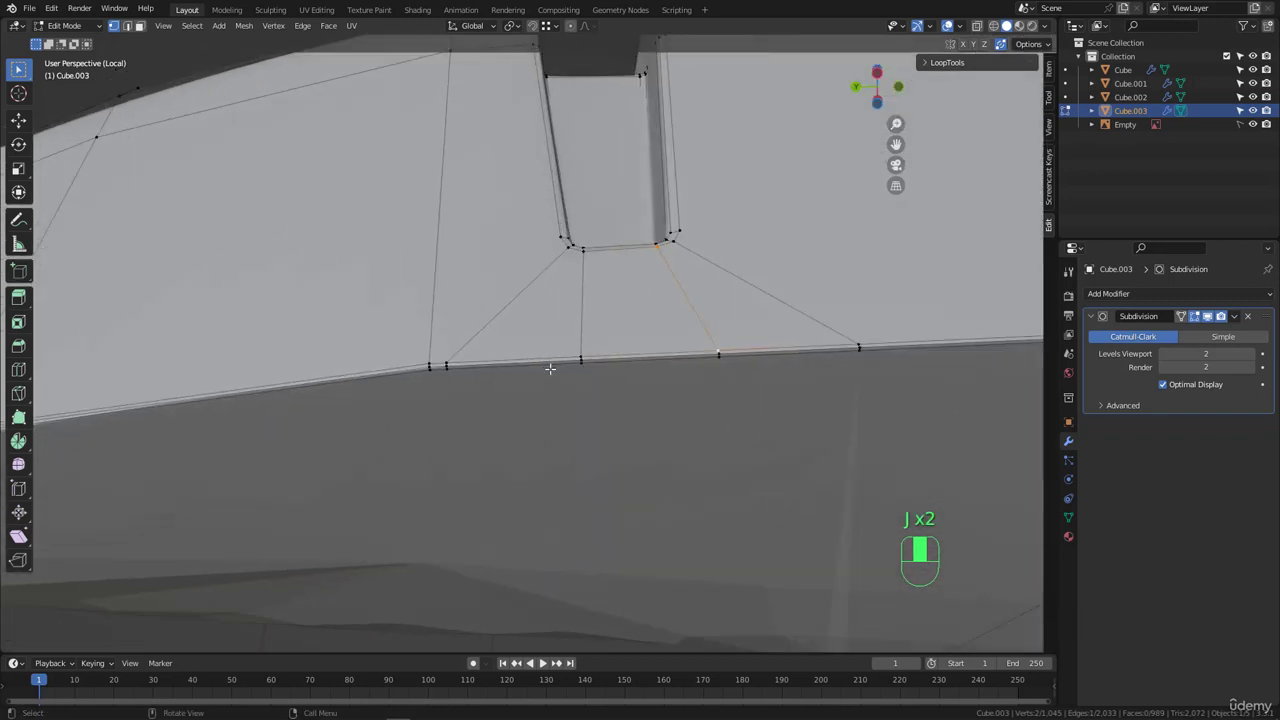
{"action": "left_click", "coordinate": [773, 347], "text": "ctrl"}
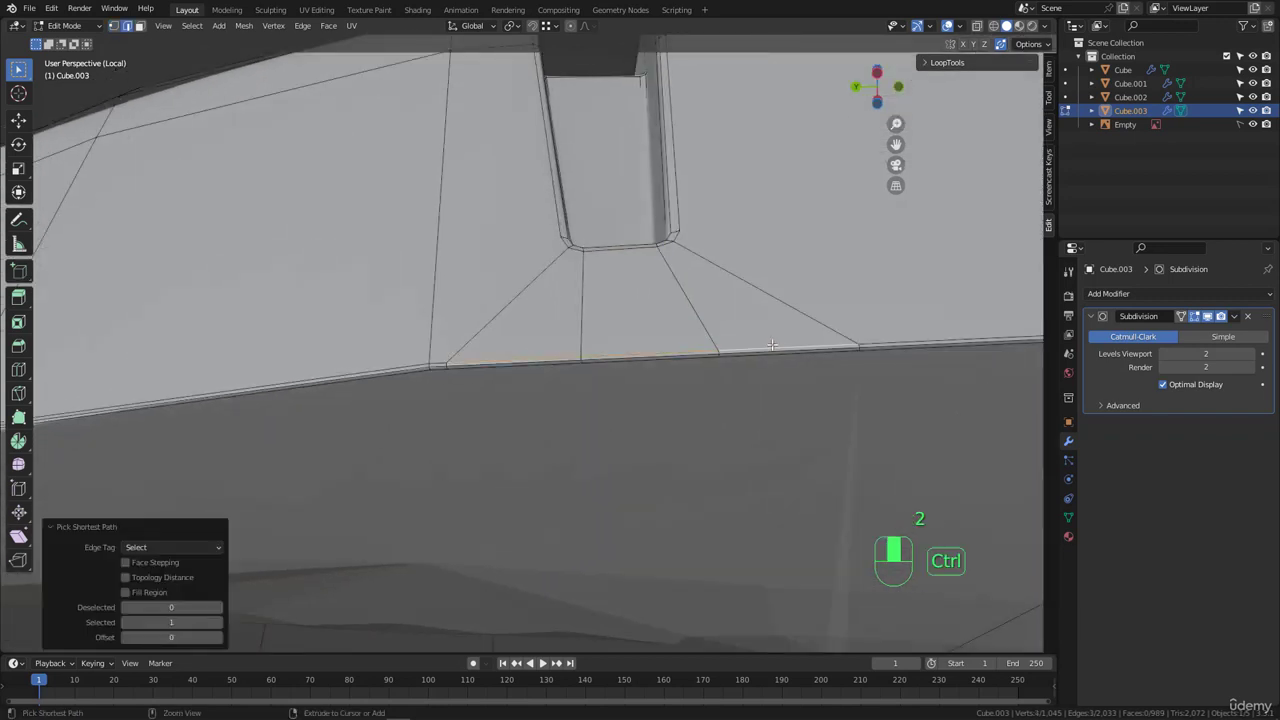
{"action": "left_click", "coordinate": [775, 351], "text": "shift"}
{"action": "left_click", "coordinate": [550, 362], "text": "ctrl"}
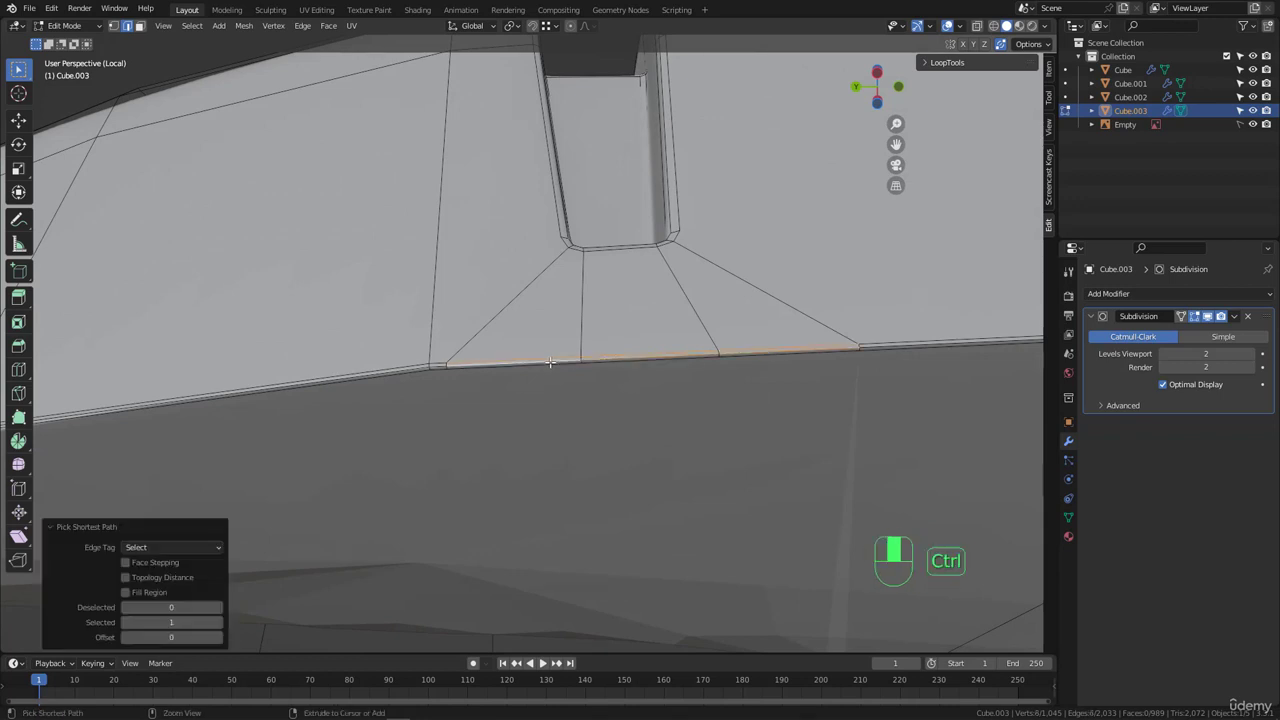
{"action": "left_click", "coordinate": [793, 353], "text": "ctrl"}
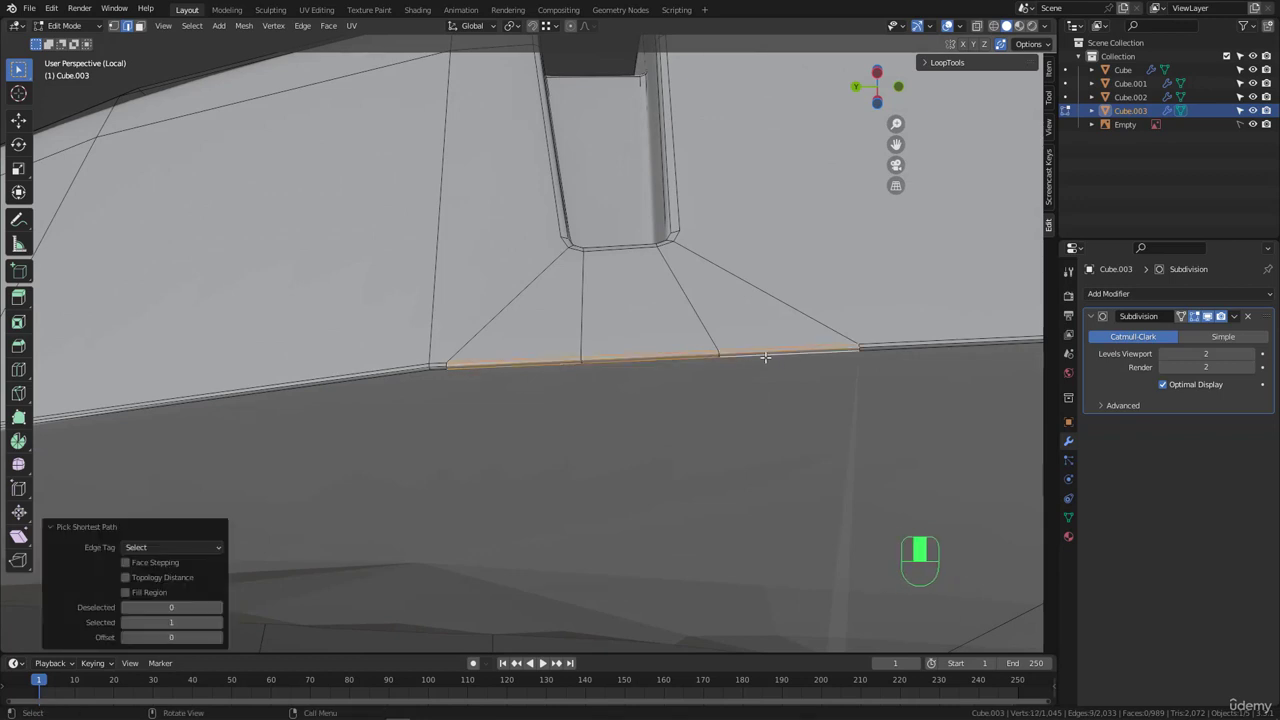
{"action": "right_click", "coordinate": [946, 317]}
{"action": "mouse_move", "coordinate": [956, 267]}
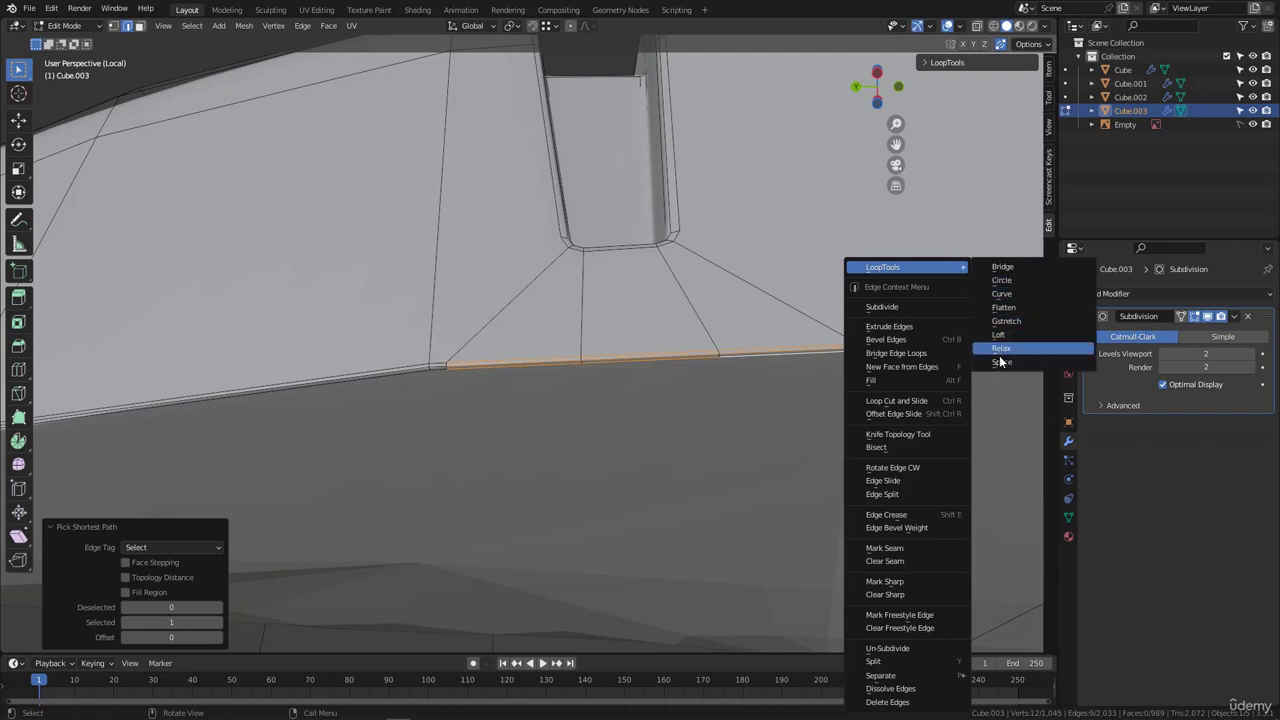
{"action": "left_click", "coordinate": [1004, 362]}
{"action": "middle_click_drag", "start_coordinate": [671, 386], "coordinate": [690, 325]}
{"action": "right_click", "coordinate": [923, 270]}
{"action": "mouse_move", "coordinate": [926, 270]}
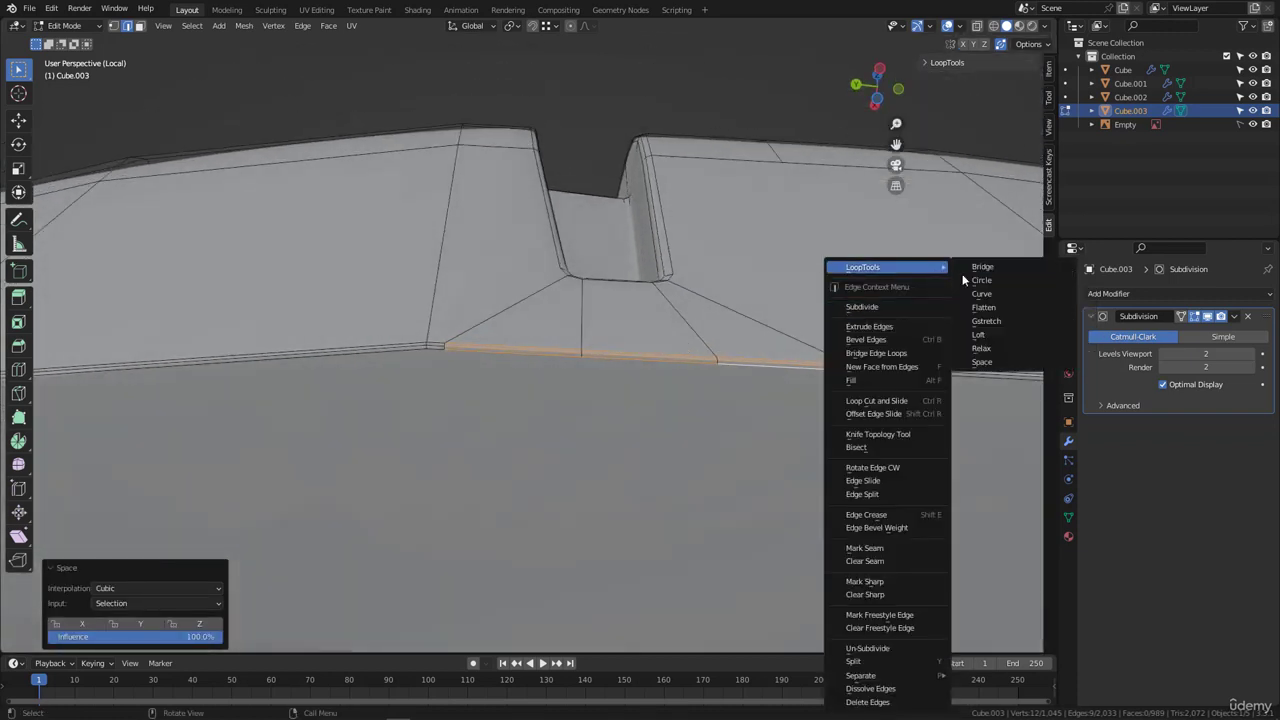
{"action": "left_click", "coordinate": [984, 361]}
{"action": "middle_click_drag", "start_coordinate": [735, 362], "coordinate": [774, 354]}
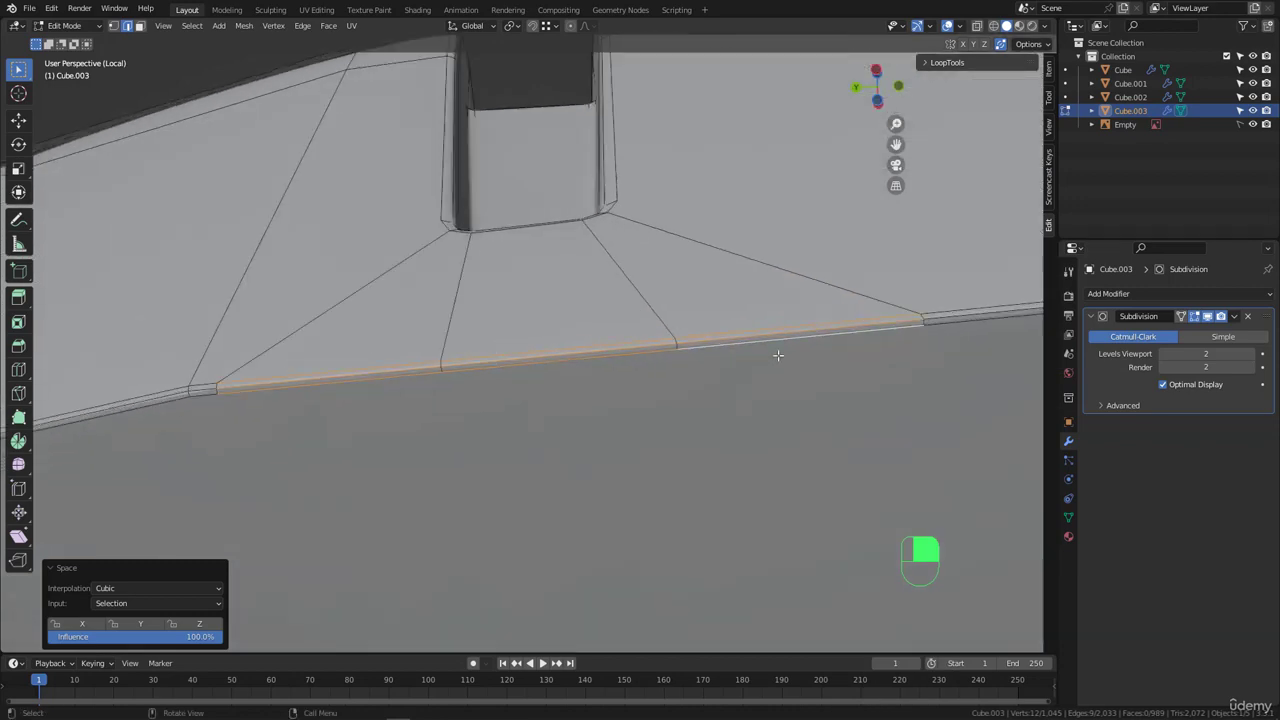
{"action": "left_click", "coordinate": [671, 341]}
- Join the tapered slot's lower corner to the large recess's lower corner with an edge across the side face
{"action": "middle_click_drag", "start_coordinate": [671, 341], "coordinate": [623, 443]}
{"action": "middle_click_drag", "start_coordinate": [676, 393], "coordinate": [489, 381], "text": "shift"}
{"action": "key", "text": "1"}
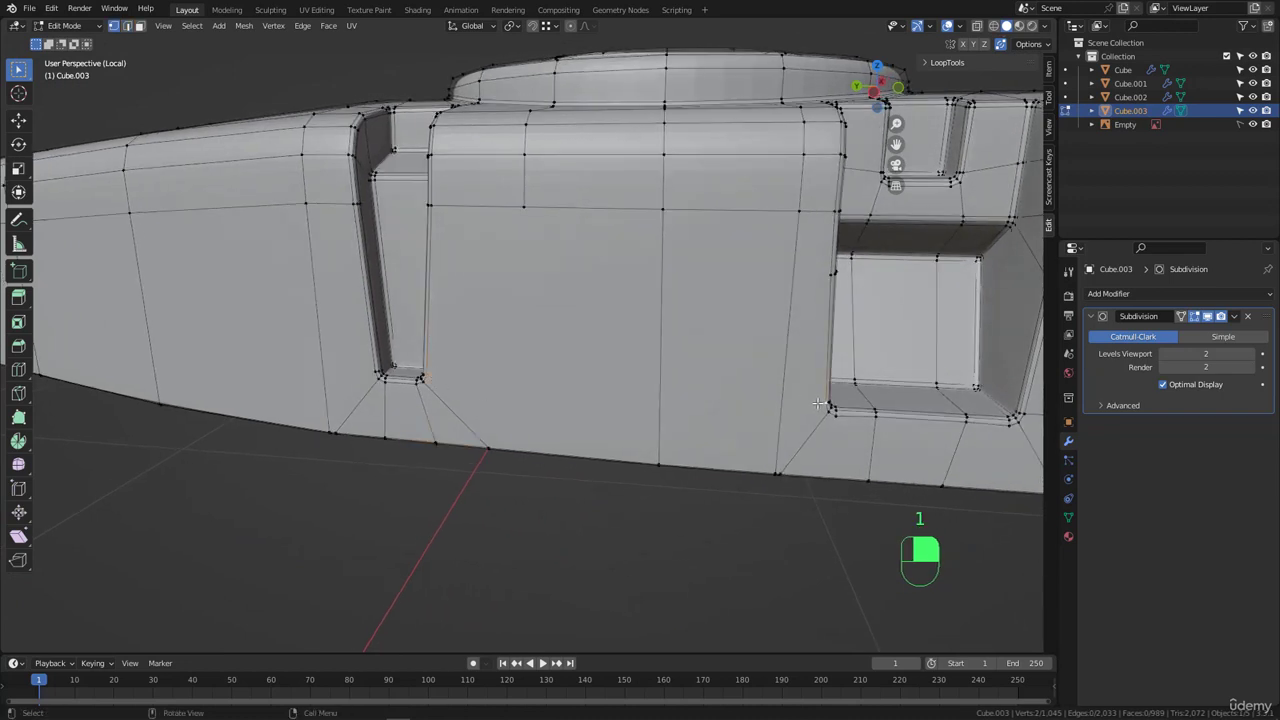
{"action": "middle_click_drag", "start_coordinate": [782, 403], "coordinate": [904, 313]}
{"action": "scroll", "coordinate": [700, 290], "scroll_direction": "up", "scroll_amount": 3}
{"action": "scroll", "coordinate": [493, 246], "scroll_direction": "up", "scroll_amount": 2}
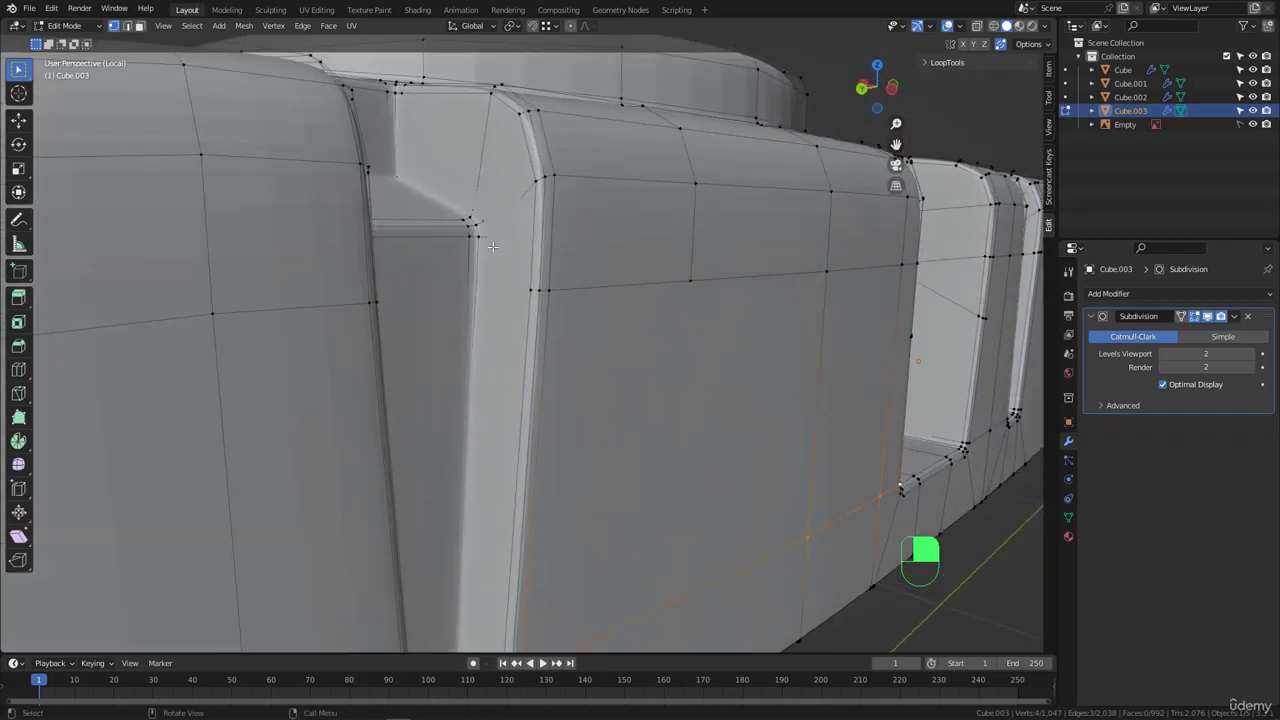
- Turn off the viewport subdivision display and join the slot's side-wall rim vertices to the inner step's corner vertices
{"action": "left_click", "coordinate": [1208, 317]}
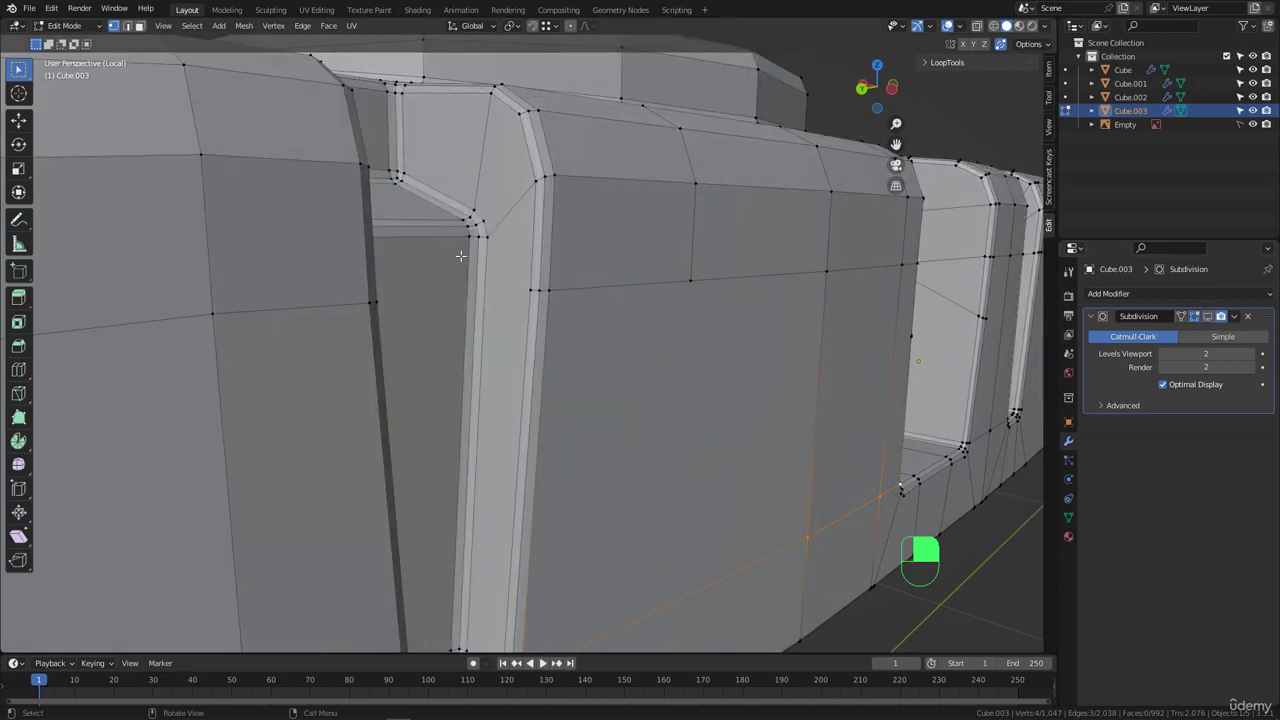
{"action": "middle_click_drag", "start_coordinate": [461, 256], "coordinate": [551, 323], "text": "shift"}
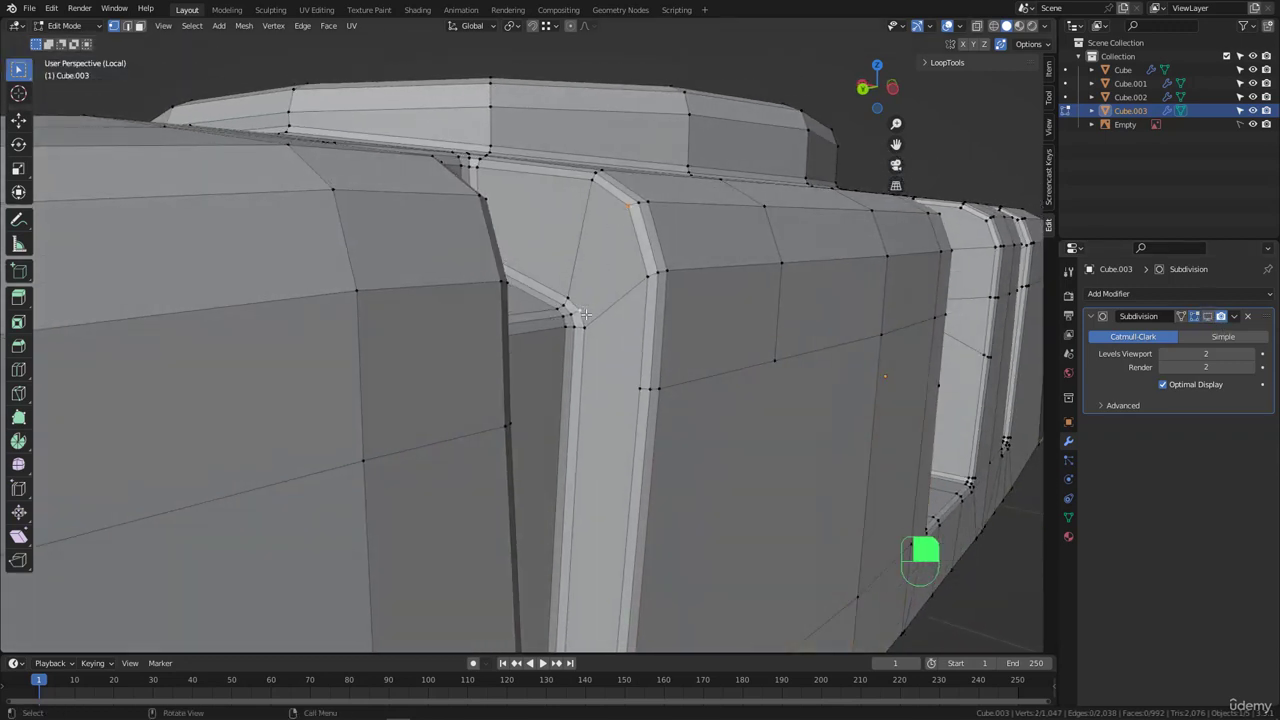
{"action": "middle_click_drag", "start_coordinate": [590, 331], "coordinate": [531, 351]}
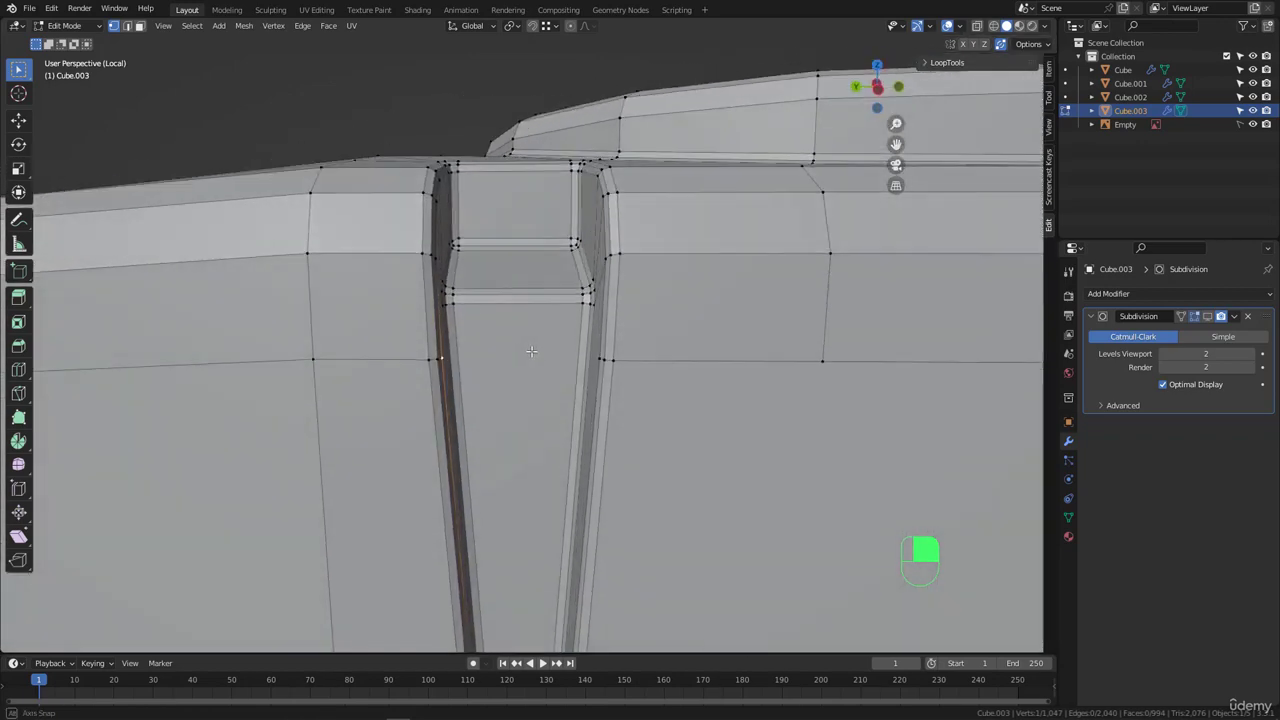
- Add a loop cut across the slot's lower face, slide it up towards the step, and join its ends to the rim vertices
{"action": "left_click", "coordinate": [558, 378]}
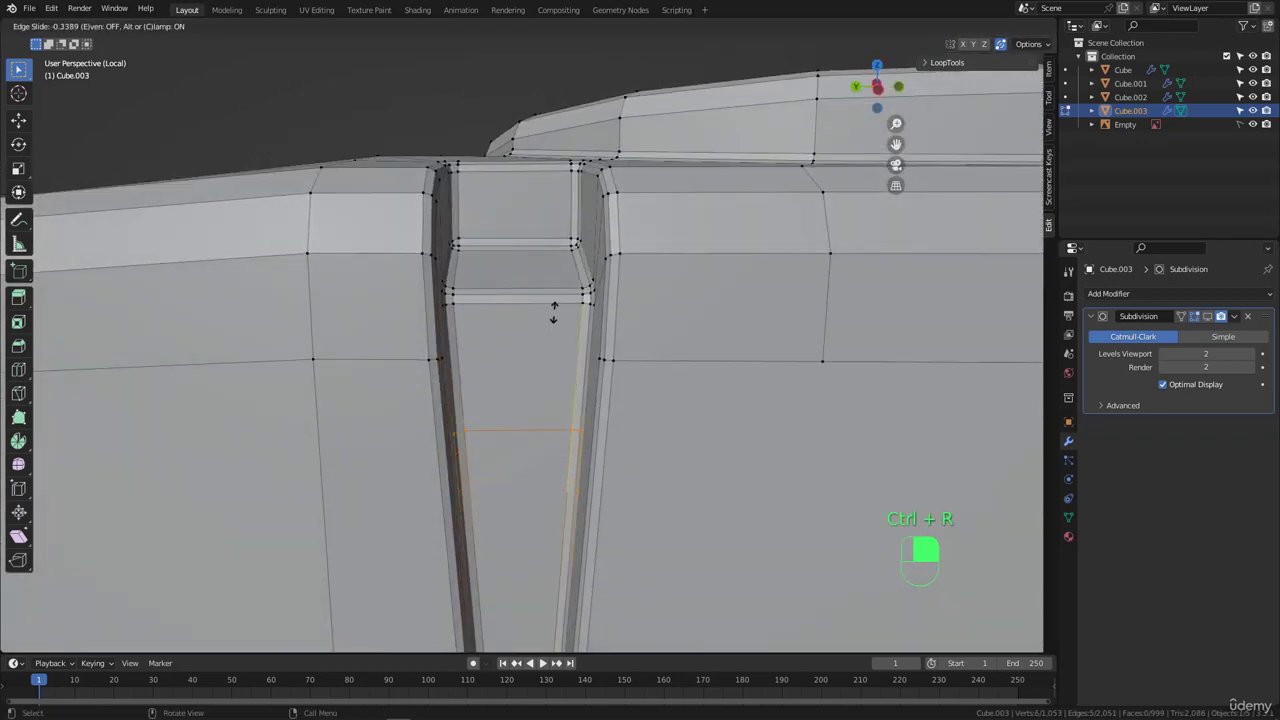
{"action": "left_click", "coordinate": [557, 241]}
{"action": "middle_click_drag", "start_coordinate": [557, 241], "coordinate": [610, 360]}
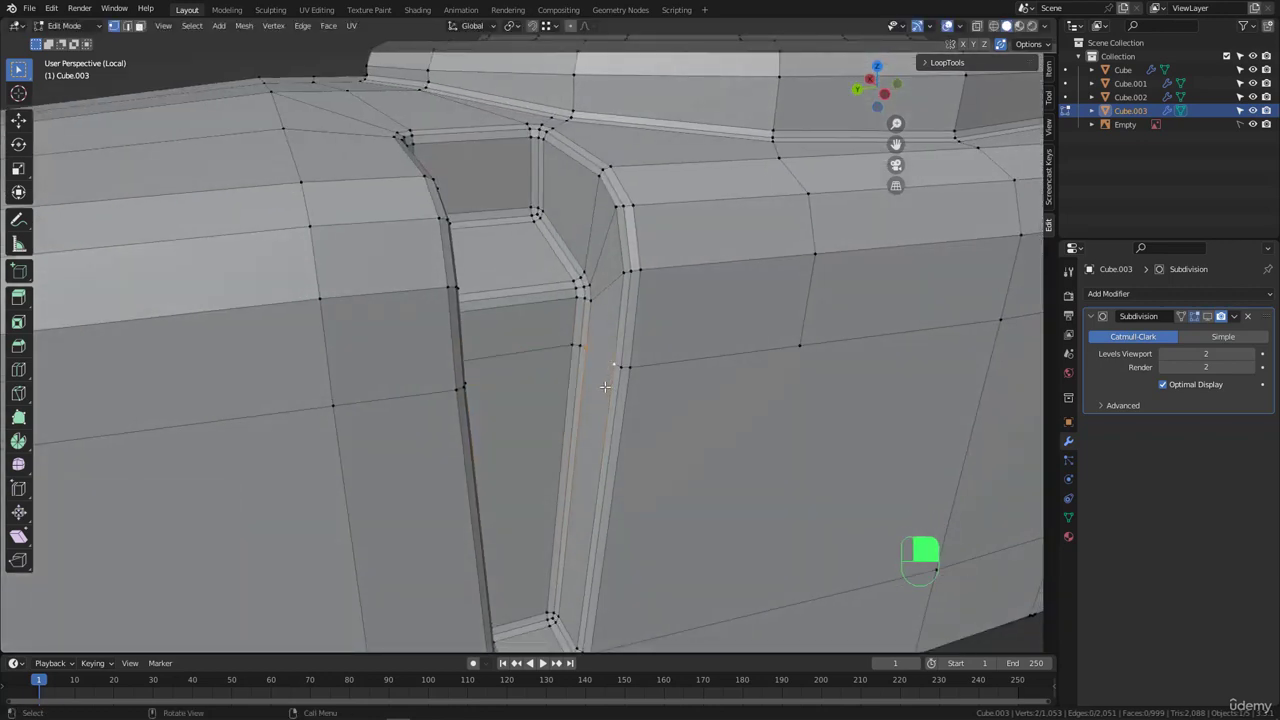
{"action": "key", "text": "j"}
- Knife a cut from the side-face vertex beside the slot down over the bottom rim and across the underside to its far edge
{"action": "scroll", "coordinate": [605, 386], "scroll_direction": "down", "scroll_amount": 4}
{"action": "middle_click_drag", "start_coordinate": [480, 374], "coordinate": [558, 247]}
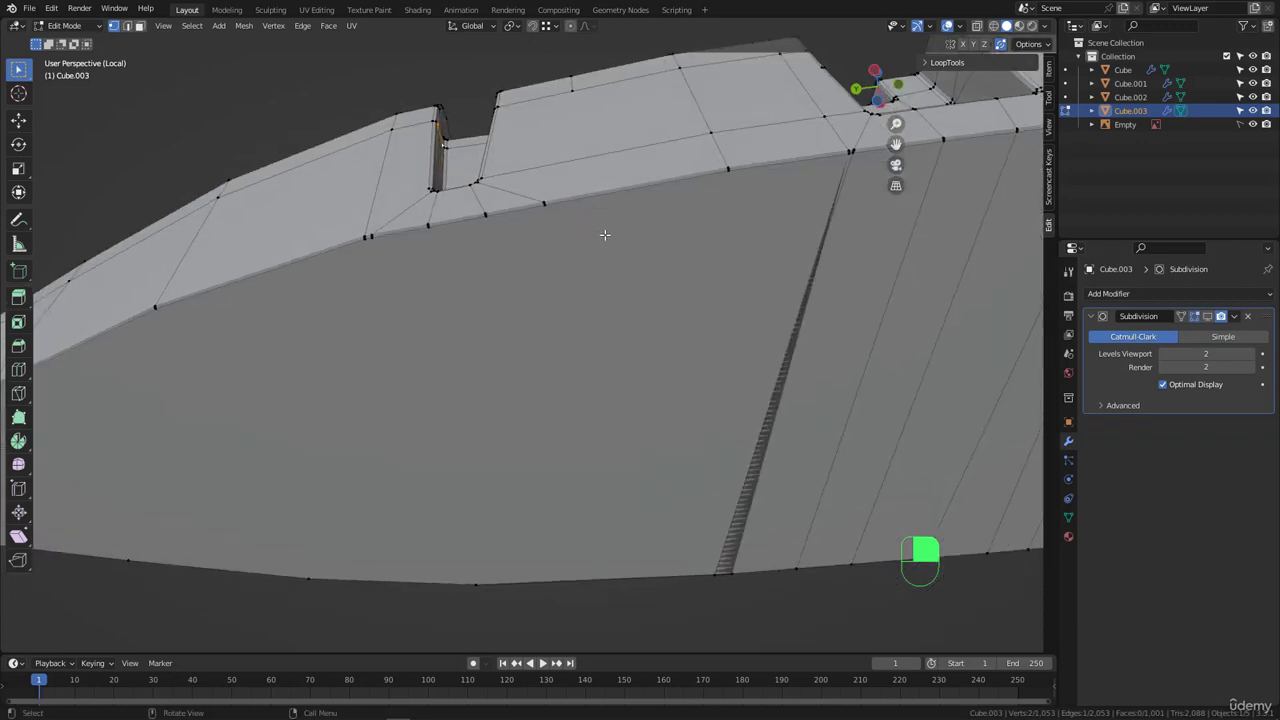
{"action": "key", "text": "k"}
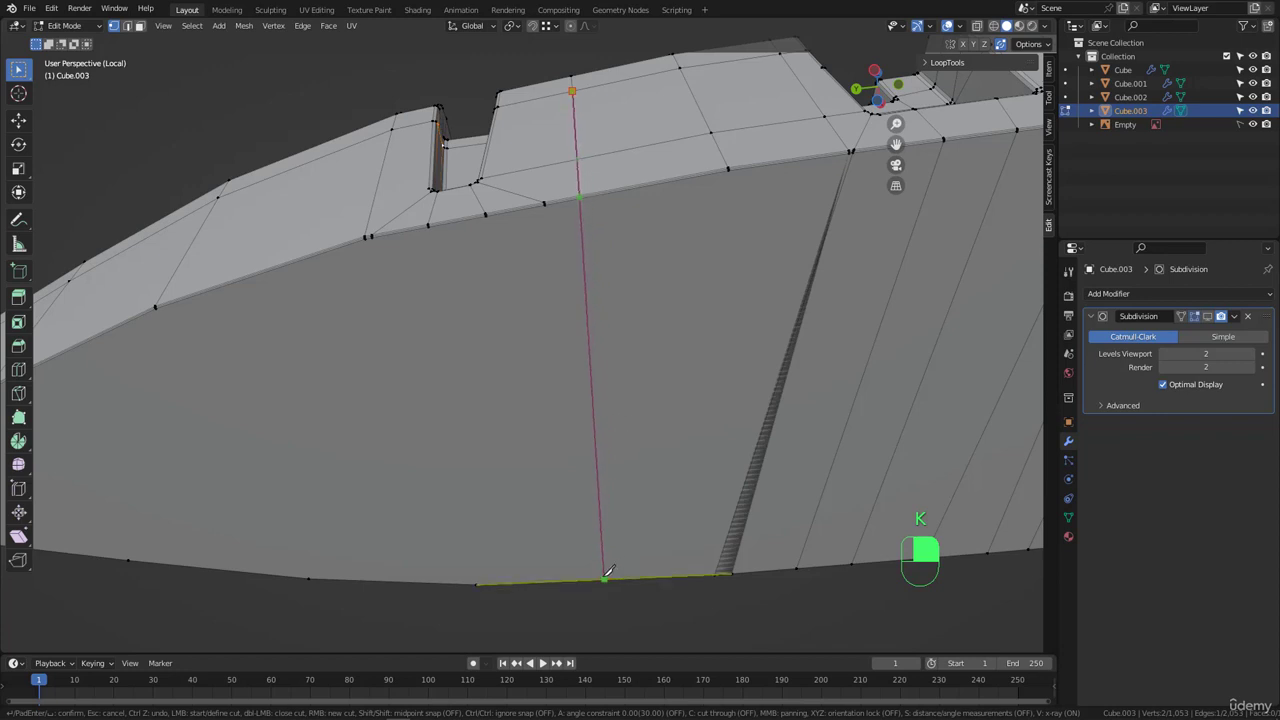
{"action": "key", "text": "Return"}
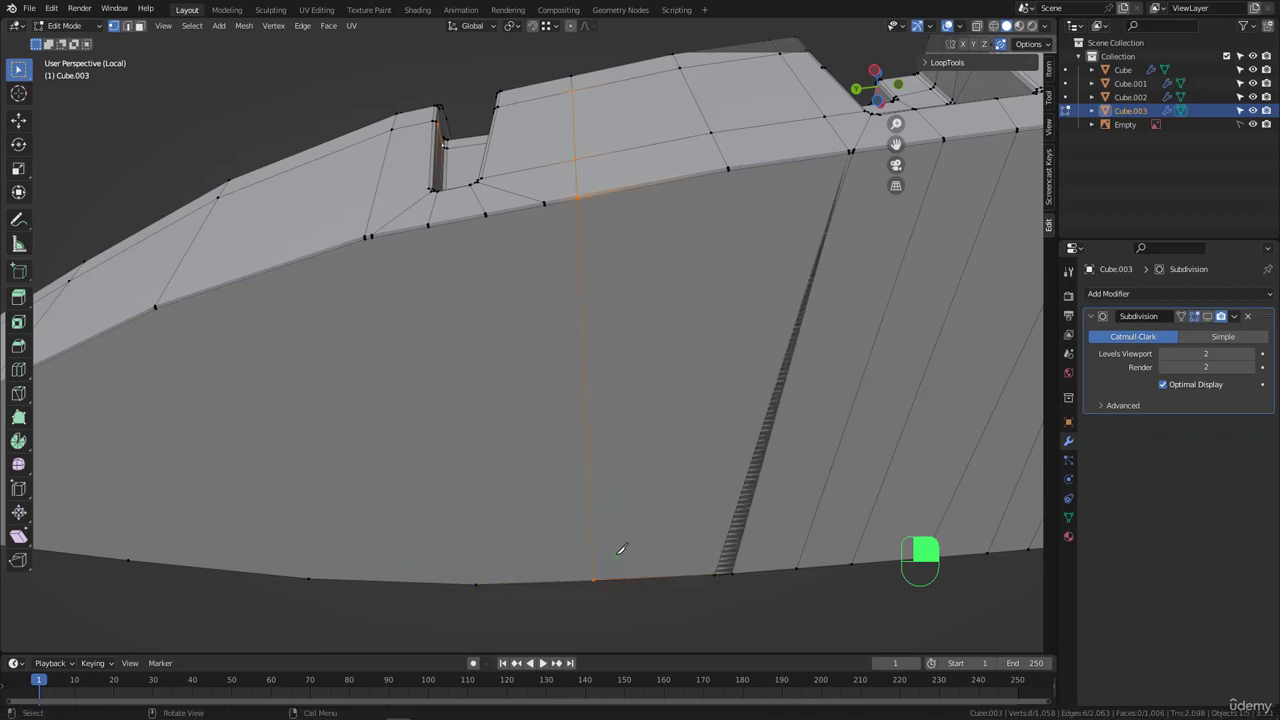
- Edge-slide the bottom-rim vertices beside the slot fully onto the new knife cut's vertices to merge them
{"action": "middle_click_drag", "start_coordinate": [588, 307], "coordinate": [615, 311]}
{"action": "scroll", "coordinate": [587, 342], "scroll_direction": "up", "scroll_amount": 3}
{"action": "key", "text": "g"}
{"action": "key", "text": "g"}
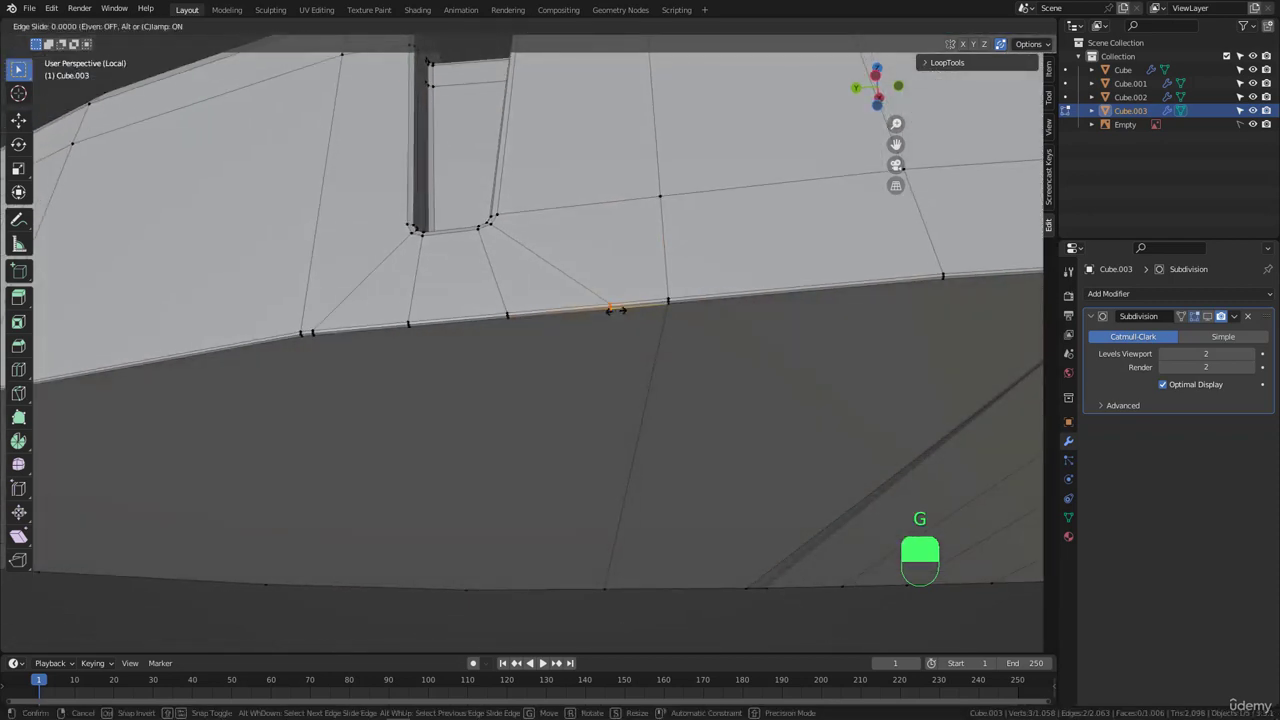
{"action": "left_click", "coordinate": [791, 306]}
- Edge-slide the bottom-rim vertices on the slot's opposite side by a factor of 1 onto the neighbouring vertical edge's vertices
{"action": "middle_click_drag", "start_coordinate": [791, 306], "coordinate": [638, 339]}
{"action": "scroll", "coordinate": [519, 318], "scroll_direction": "up", "scroll_amount": 3}
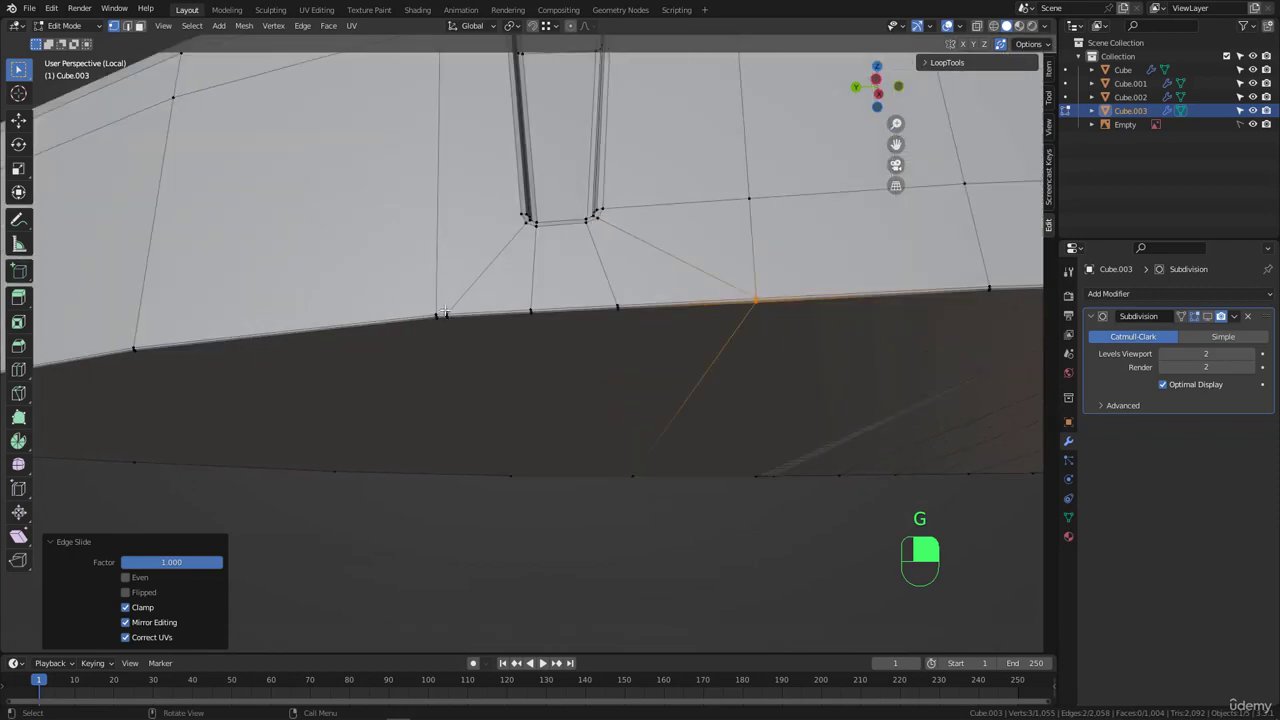
{"action": "middle_click_drag", "start_coordinate": [447, 311], "coordinate": [447, 294]}
{"action": "scroll", "coordinate": [455, 294], "scroll_direction": "up", "scroll_amount": 3}
{"action": "left_click_drag", "start_coordinate": [419, 292], "coordinate": [449, 338]}
{"action": "key", "text": "g"}
{"action": "key", "text": "g"}
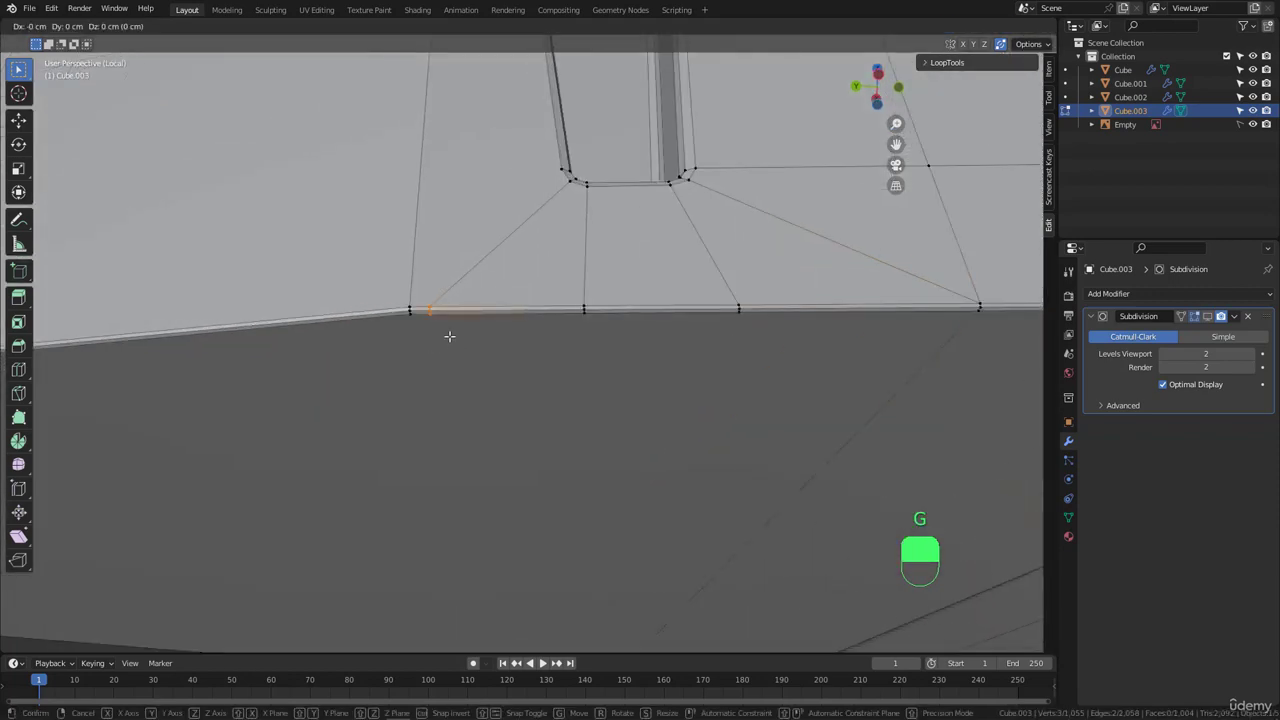
{"action": "left_click", "coordinate": [320, 340]}
- Examine the edge flow around the slot's opening and the adjoining top face
{"action": "scroll", "coordinate": [510, 307], "scroll_direction": "down", "scroll_amount": 3}
{"action": "middle_click_drag", "start_coordinate": [320, 340], "coordinate": [500, 260]}
{"action": "scroll", "coordinate": [517, 328], "scroll_direction": "down", "scroll_amount": 4}
{"action": "scroll", "coordinate": [468, 315], "scroll_direction": "down", "scroll_amount": 2}
{"action": "scroll", "coordinate": [569, 357], "scroll_direction": "up", "scroll_amount": 5}
{"action": "scroll", "coordinate": [564, 289], "scroll_direction": "up", "scroll_amount": 2}
{"action": "scroll", "coordinate": [560, 295], "scroll_direction": "down", "scroll_amount": 3}
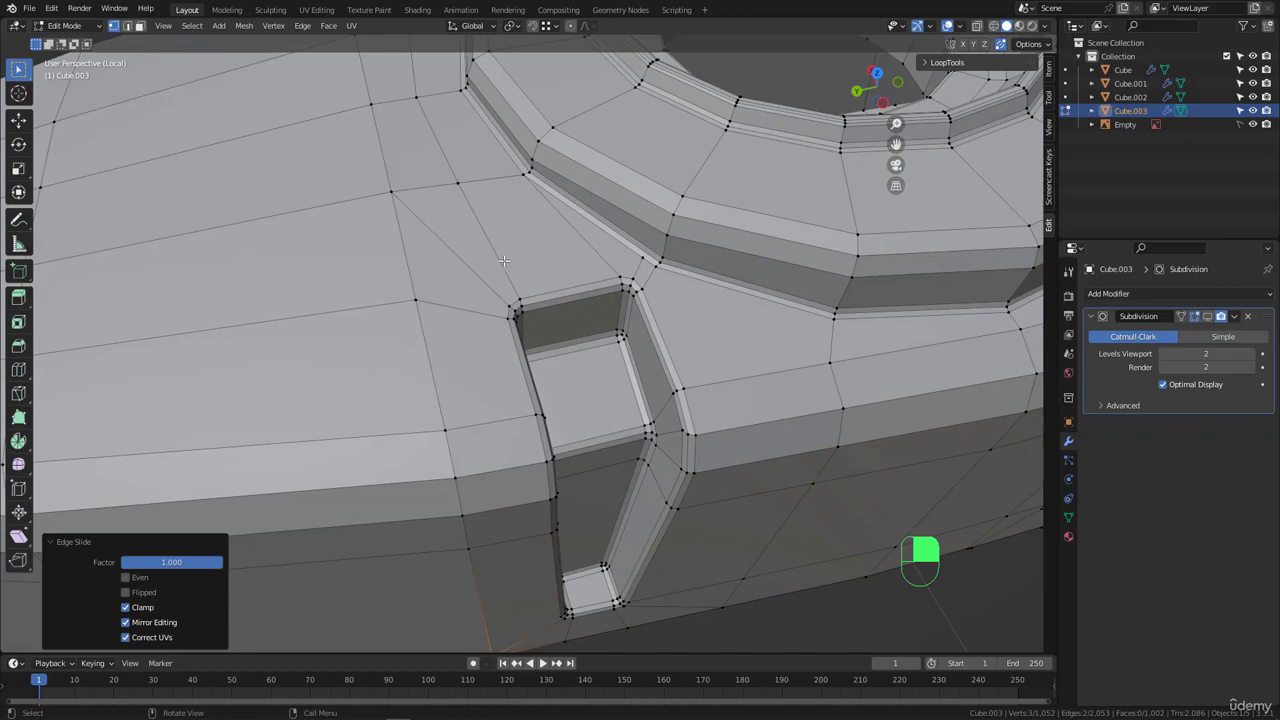
- Return the body to Object Mode and turn on the Subdivision modifier's viewport display
{"action": "scroll", "coordinate": [504, 261], "scroll_direction": "down", "scroll_amount": 4}
{"action": "middle_click_drag", "start_coordinate": [504, 261], "coordinate": [495, 343]}
{"action": "scroll", "coordinate": [548, 256], "scroll_direction": "down", "scroll_amount": 4}
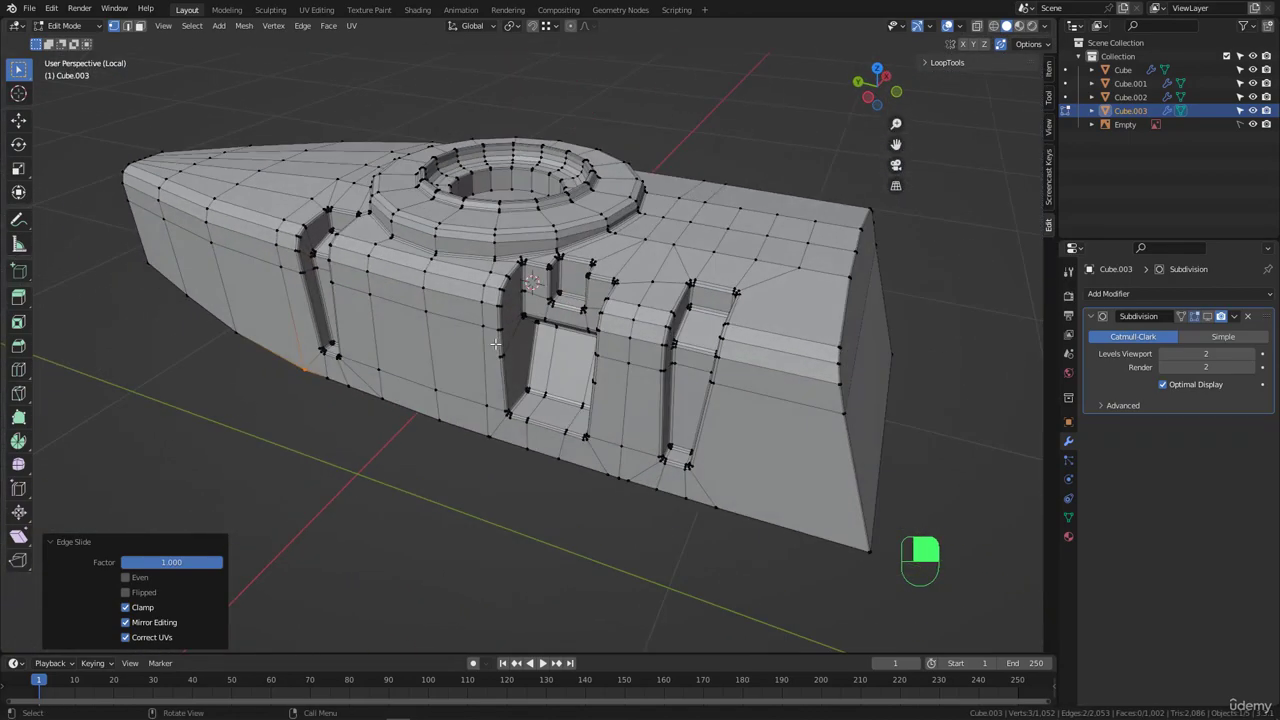
{"action": "key", "text": "Tab"}
{"action": "left_click", "coordinate": [1207, 317]}
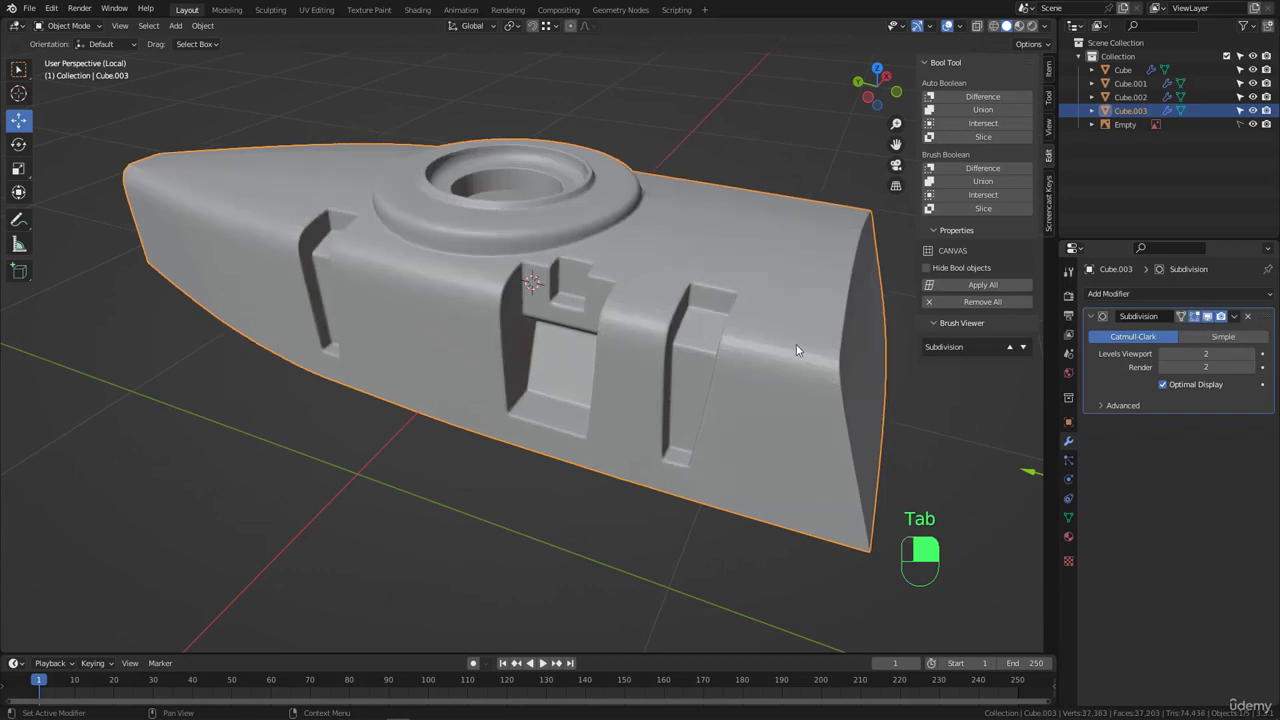
- Examine the subdivided body's shading around the side recesses, the circular ring and the flat end face
{"action": "middle_click_drag", "start_coordinate": [595, 387], "coordinate": [651, 363]}
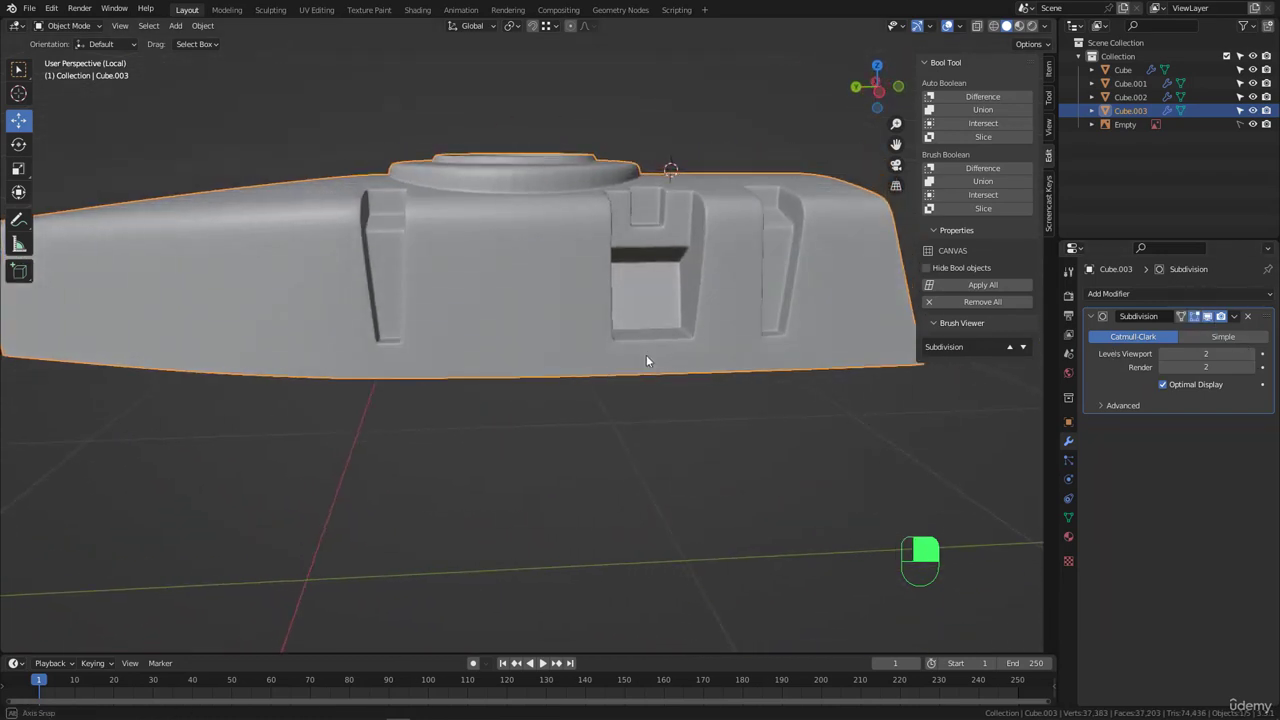
{"action": "scroll", "coordinate": [391, 363], "scroll_direction": "up", "scroll_amount": 6}
{"action": "scroll", "coordinate": [404, 356], "scroll_direction": "down", "scroll_amount": 7}
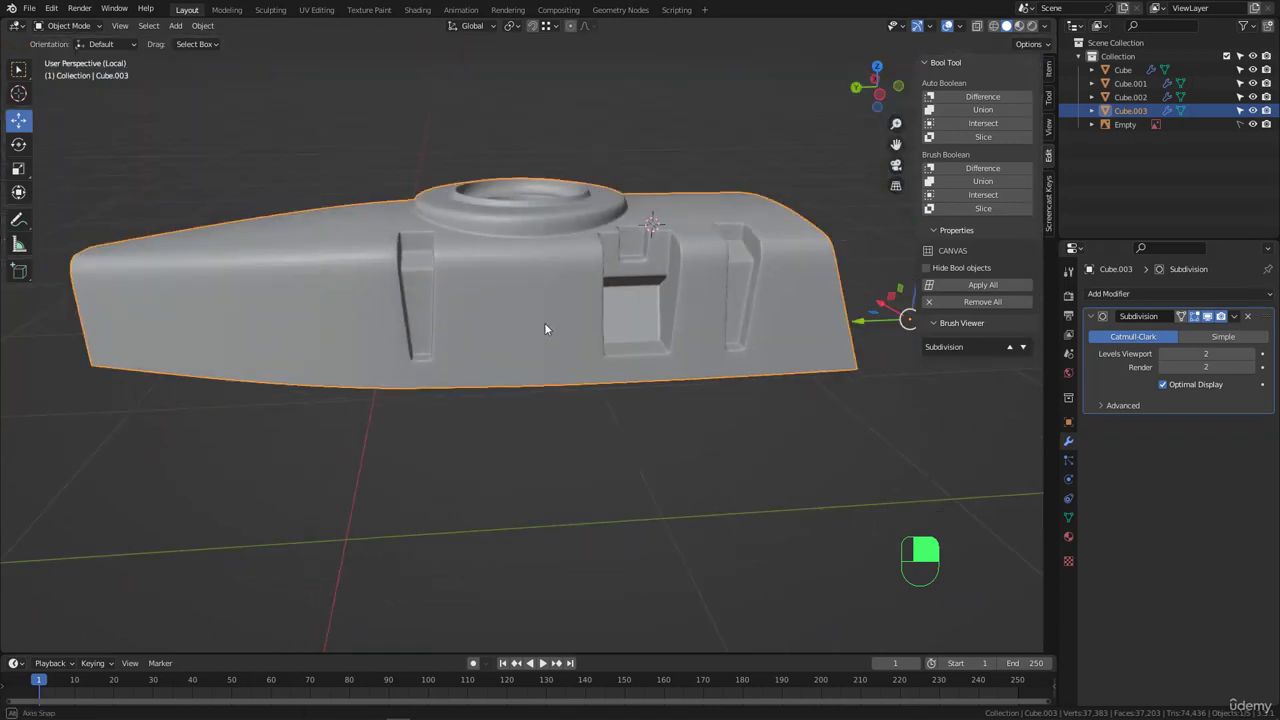
{"action": "middle_click_drag", "start_coordinate": [546, 323], "coordinate": [555, 295]}
{"action": "scroll", "coordinate": [555, 295], "scroll_direction": "up", "scroll_amount": 8}
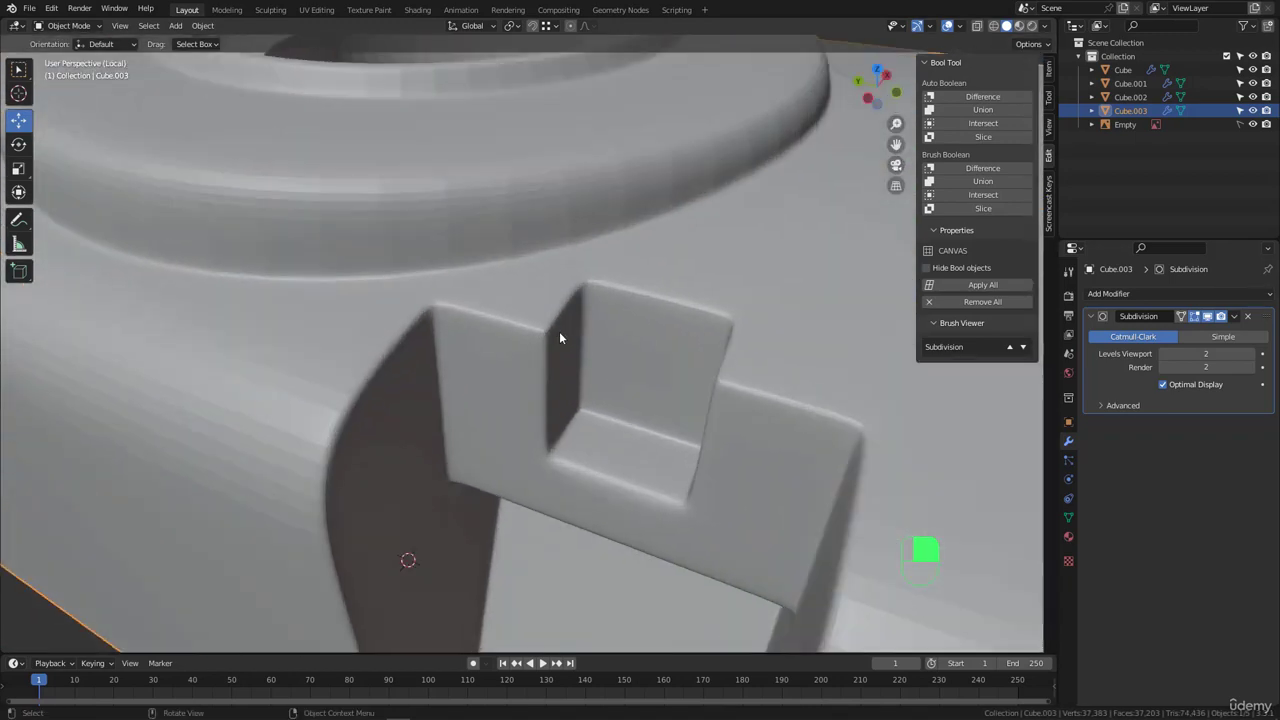
{"action": "scroll", "coordinate": [561, 335], "scroll_direction": "down", "scroll_amount": 6}
{"action": "middle_click_drag", "start_coordinate": [515, 340], "coordinate": [615, 320]}
{"action": "middle_click_drag", "start_coordinate": [383, 364], "coordinate": [490, 330], "text": "shift"}
{"action": "middle_click_drag", "start_coordinate": [415, 325], "coordinate": [466, 317]}
{"action": "scroll", "coordinate": [466, 323], "scroll_direction": "down", "scroll_amount": 5}
{"action": "middle_click_drag", "start_coordinate": [526, 409], "coordinate": [591, 385]}
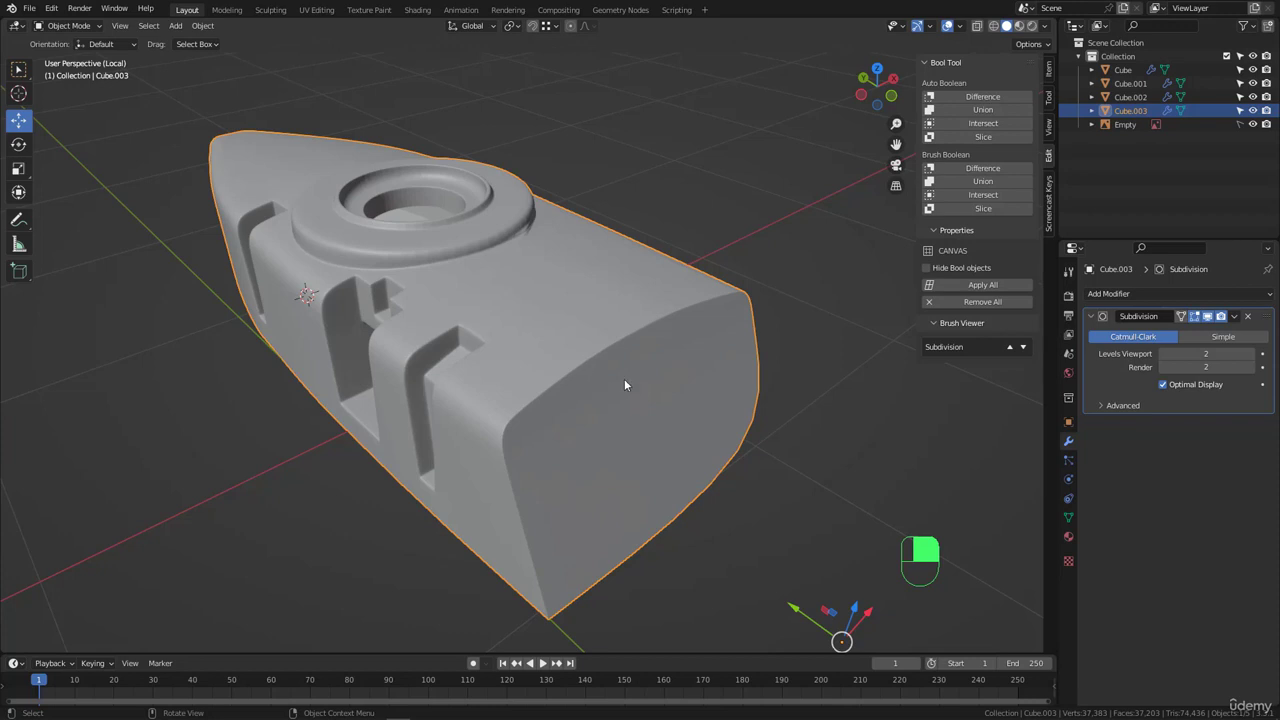
- Turn off the Subdivision modifier's viewport display and check the unsubdivided body, ending in Object Mode
{"action": "left_click", "coordinate": [1208, 316]}
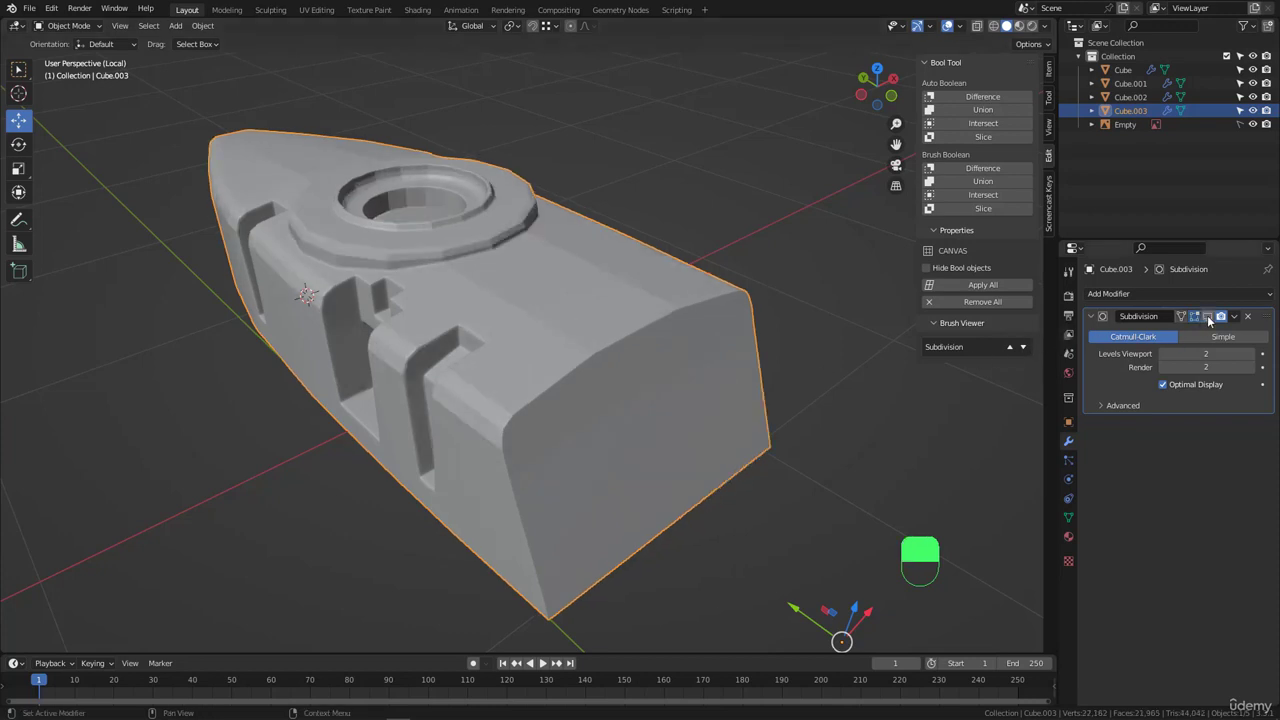
{"action": "middle_click_drag", "start_coordinate": [520, 401], "coordinate": [535, 337]}
{"action": "key", "text": "Tab"}
{"action": "scroll", "coordinate": [509, 396], "scroll_direction": "up", "scroll_amount": 3}
{"action": "key", "text": "Tab"}
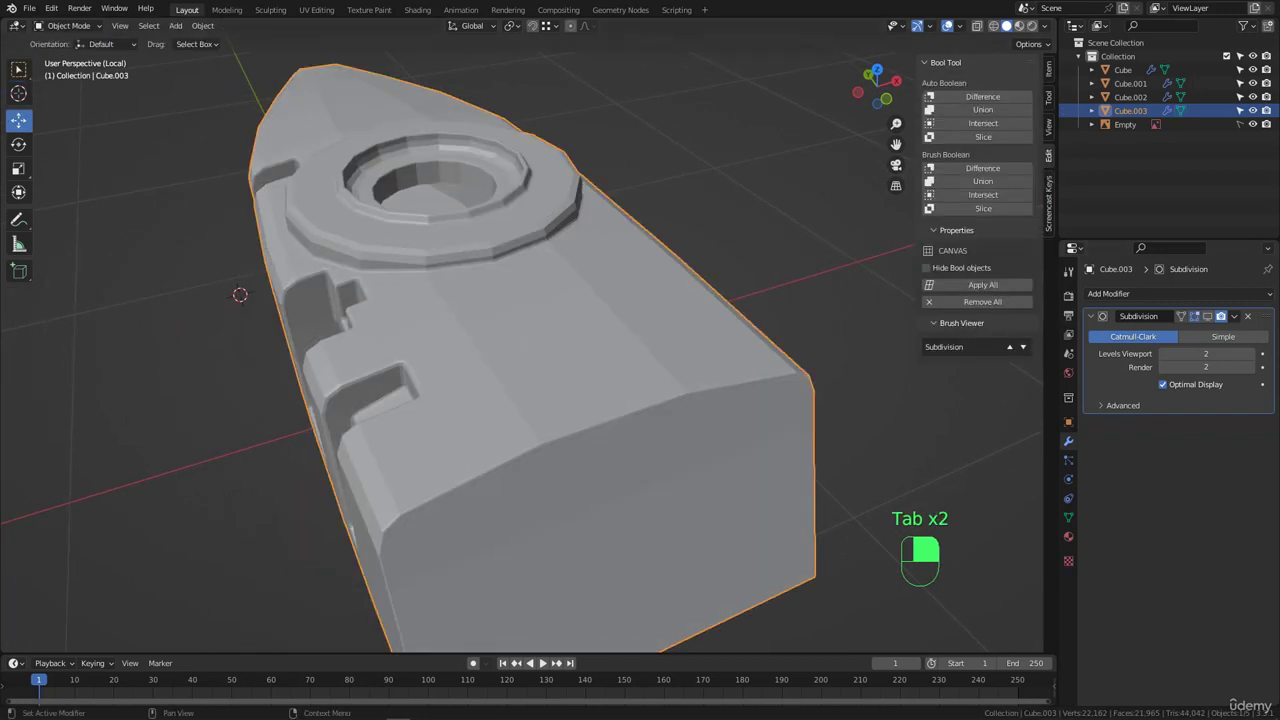
- Add a Mirror modifier to the body and place it above the Subdivision modifier in the stack
{"action": "left_click", "coordinate": [1185, 294]}
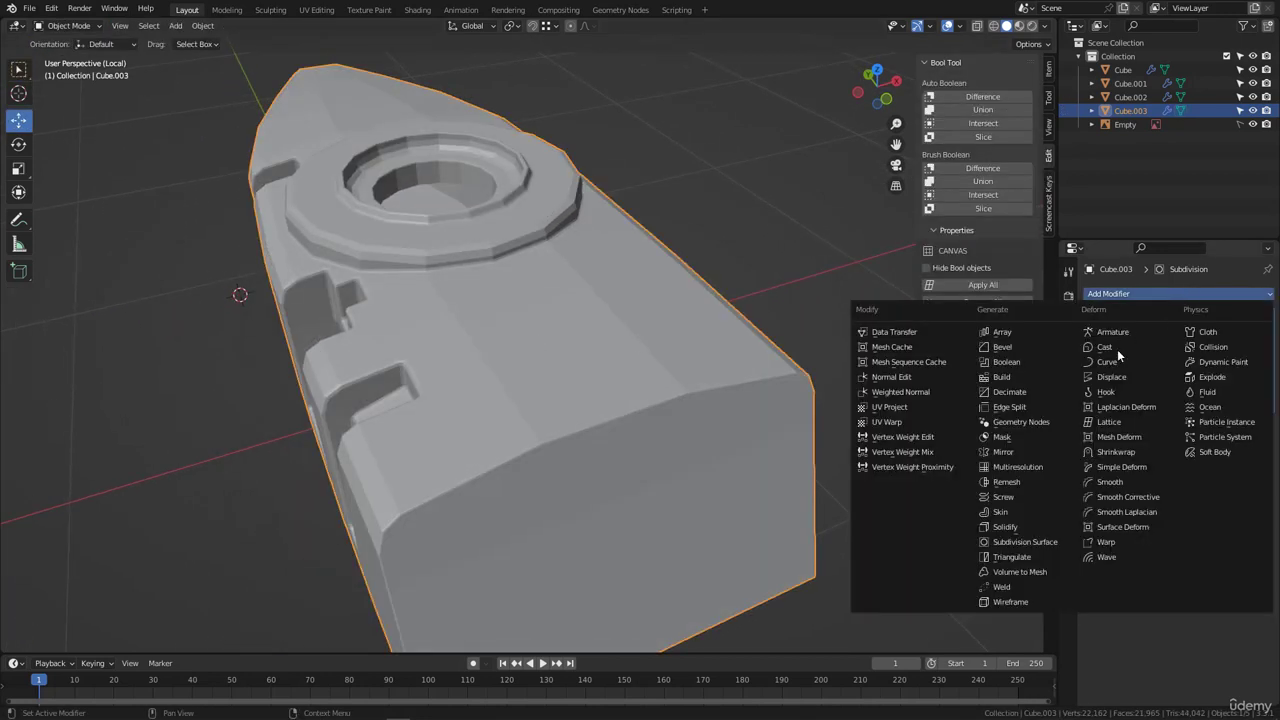
{"action": "left_click", "coordinate": [1004, 452]}
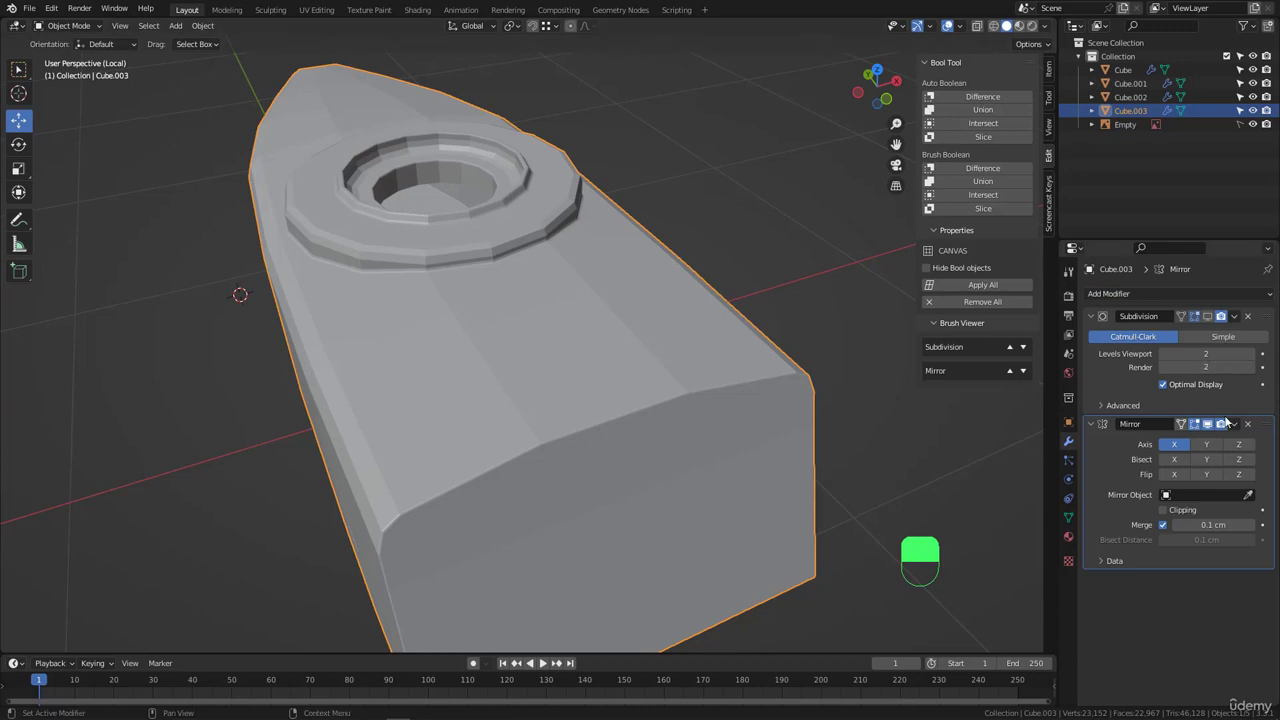
{"action": "left_click_drag", "start_coordinate": [1264, 429], "coordinate": [1250, 322]}
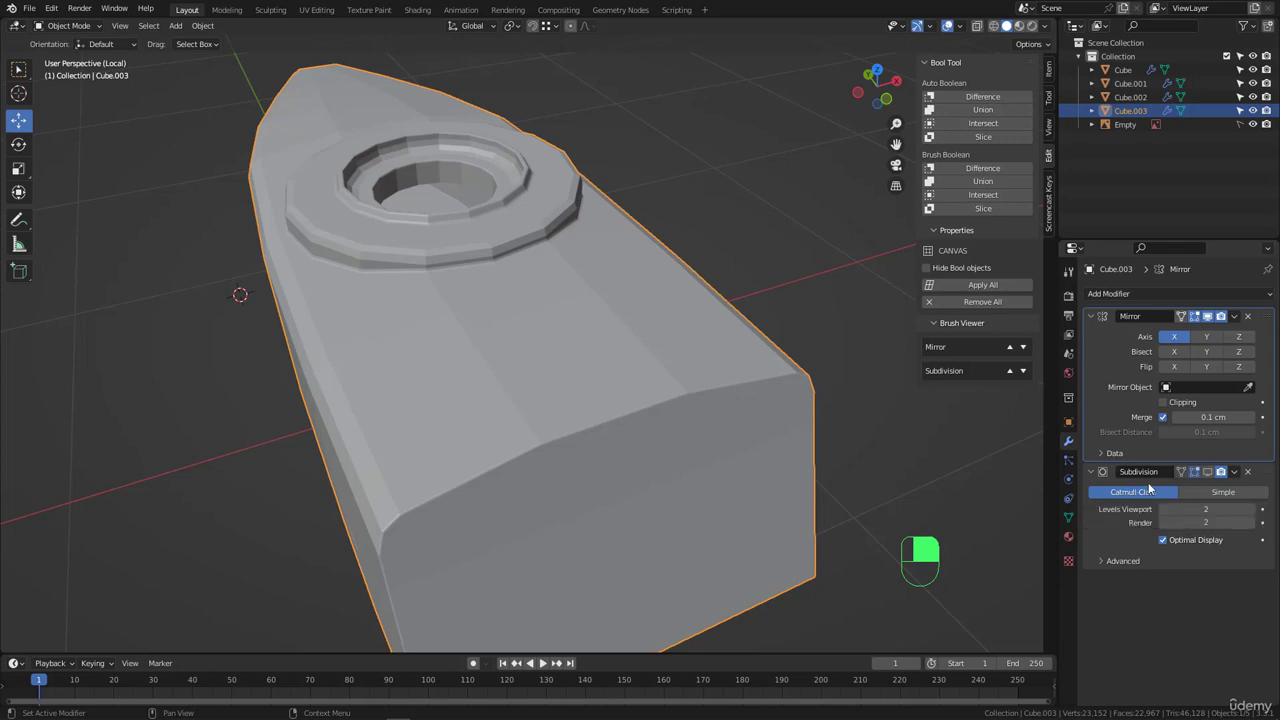
- Enable Bisect and Flip on the X axis of the Mirror modifier so the recesses are mirrored to the opposite side
{"action": "middle_click_drag", "start_coordinate": [480, 331], "coordinate": [620, 340]}
{"action": "middle_click_drag", "start_coordinate": [775, 370], "coordinate": [510, 470]}
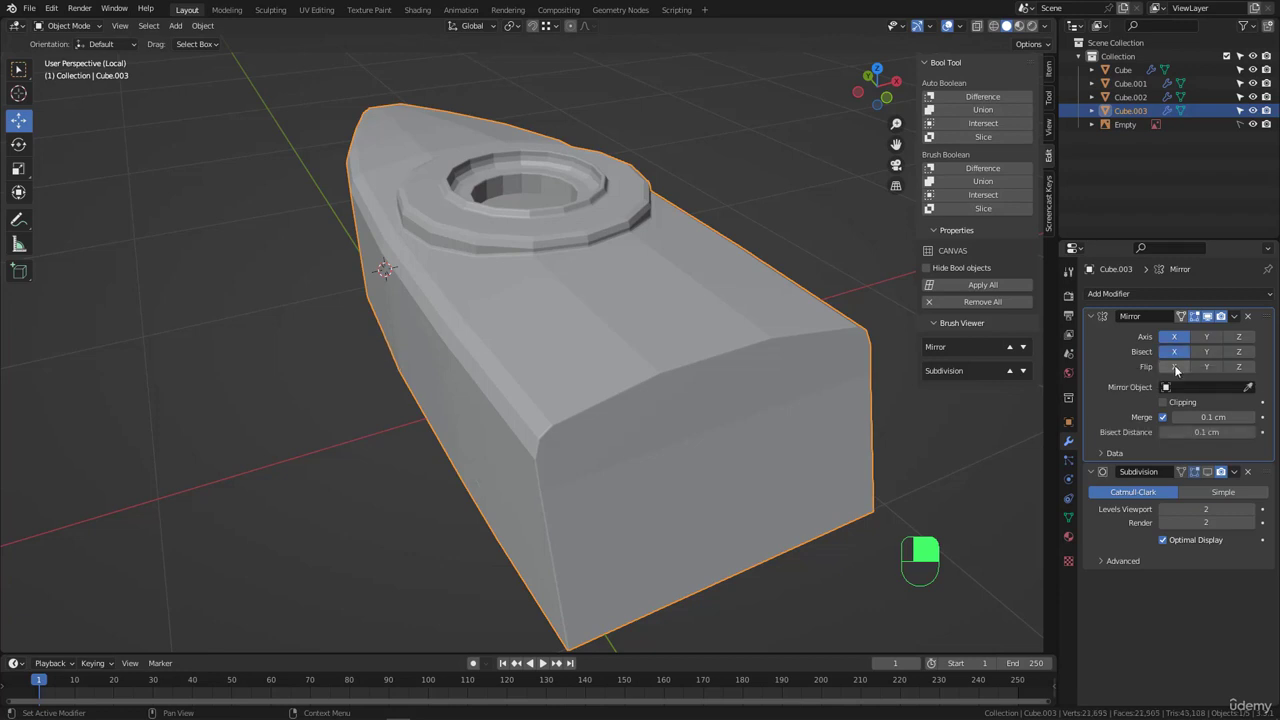
{"action": "left_click", "coordinate": [1175, 367]}
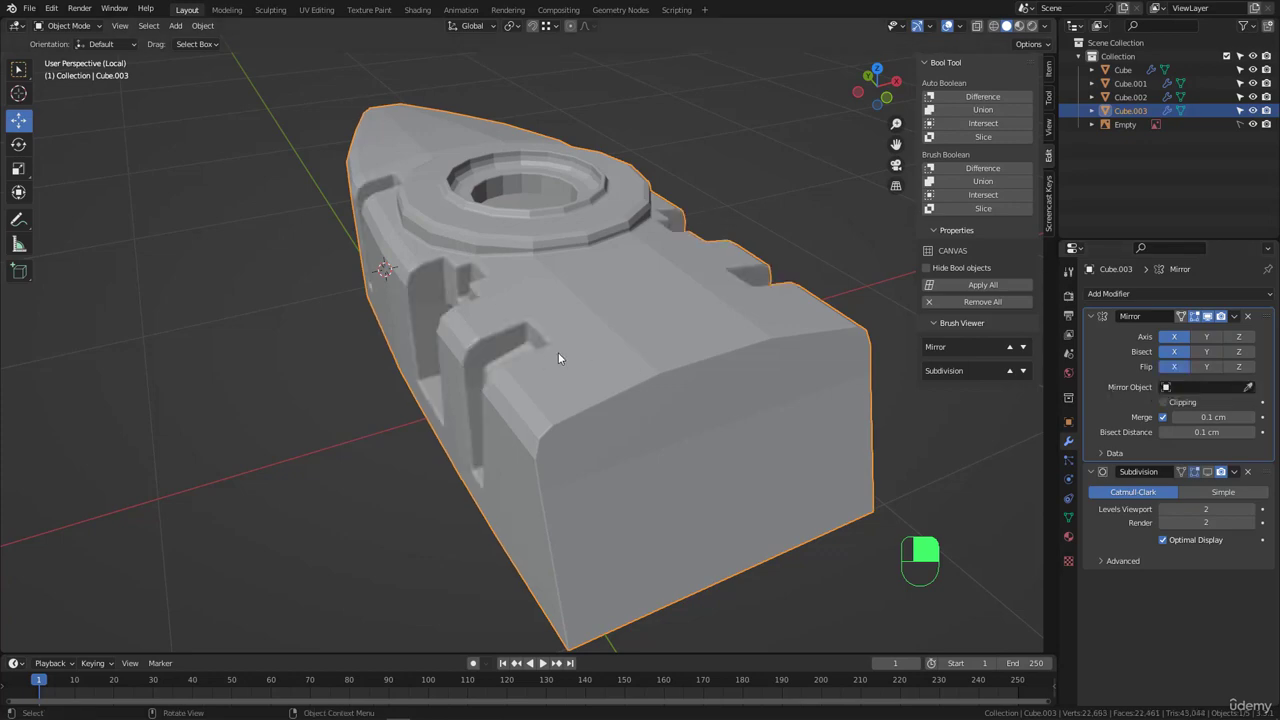
- Turn the Subdivision modifier's viewport display back on and check the mirrored recesses
{"action": "middle_click_drag", "start_coordinate": [638, 317], "coordinate": [366, 322]}
{"action": "left_click", "coordinate": [1207, 471]}
{"action": "scroll", "coordinate": [366, 316], "scroll_direction": "up", "scroll_amount": 8}
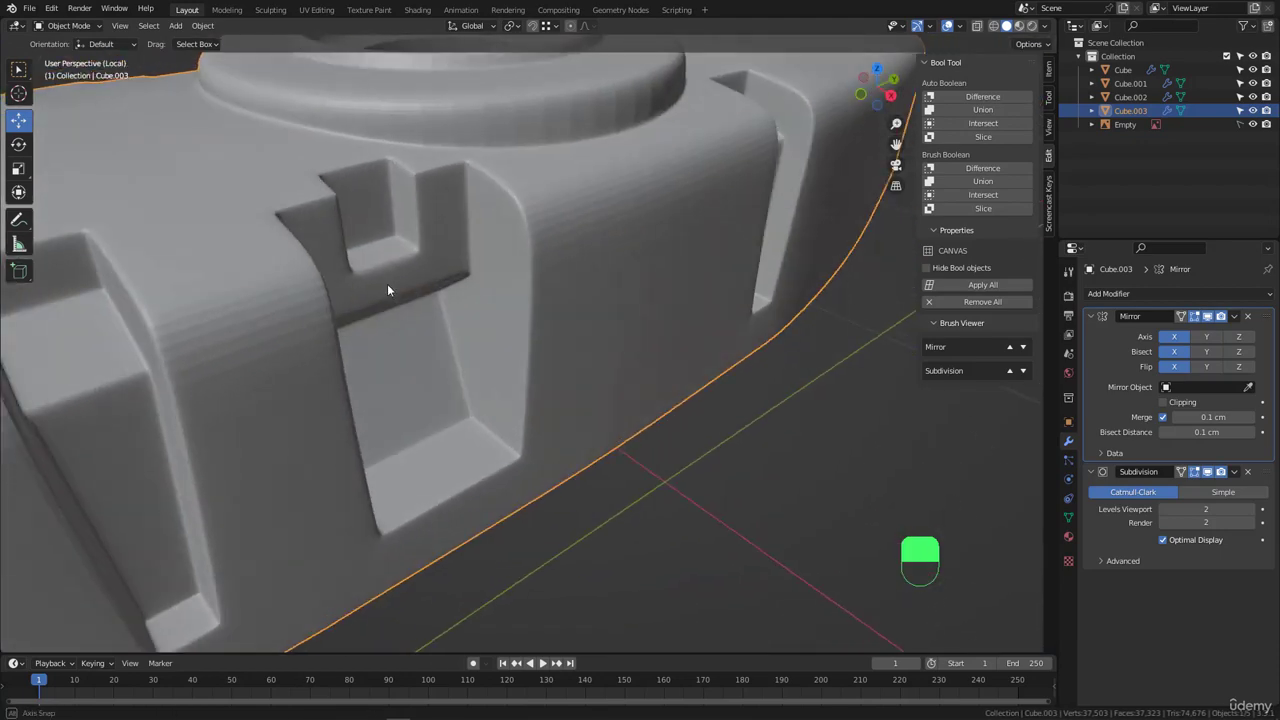
{"action": "scroll", "coordinate": [530, 244], "scroll_direction": "down", "scroll_amount": 10}
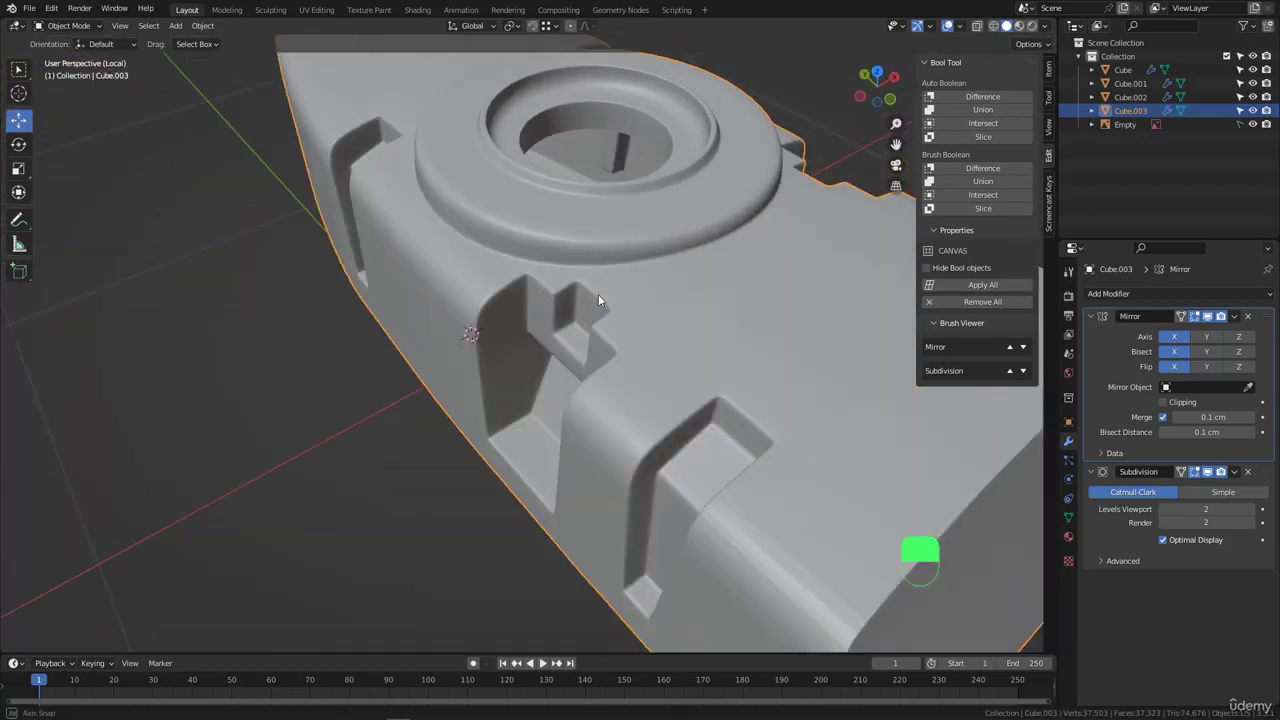
- Apply Shade Smooth to the mirrored body
{"action": "middle_click_drag", "start_coordinate": [574, 314], "coordinate": [650, 262]}
{"action": "scroll", "coordinate": [640, 260], "scroll_direction": "up", "scroll_amount": 6}
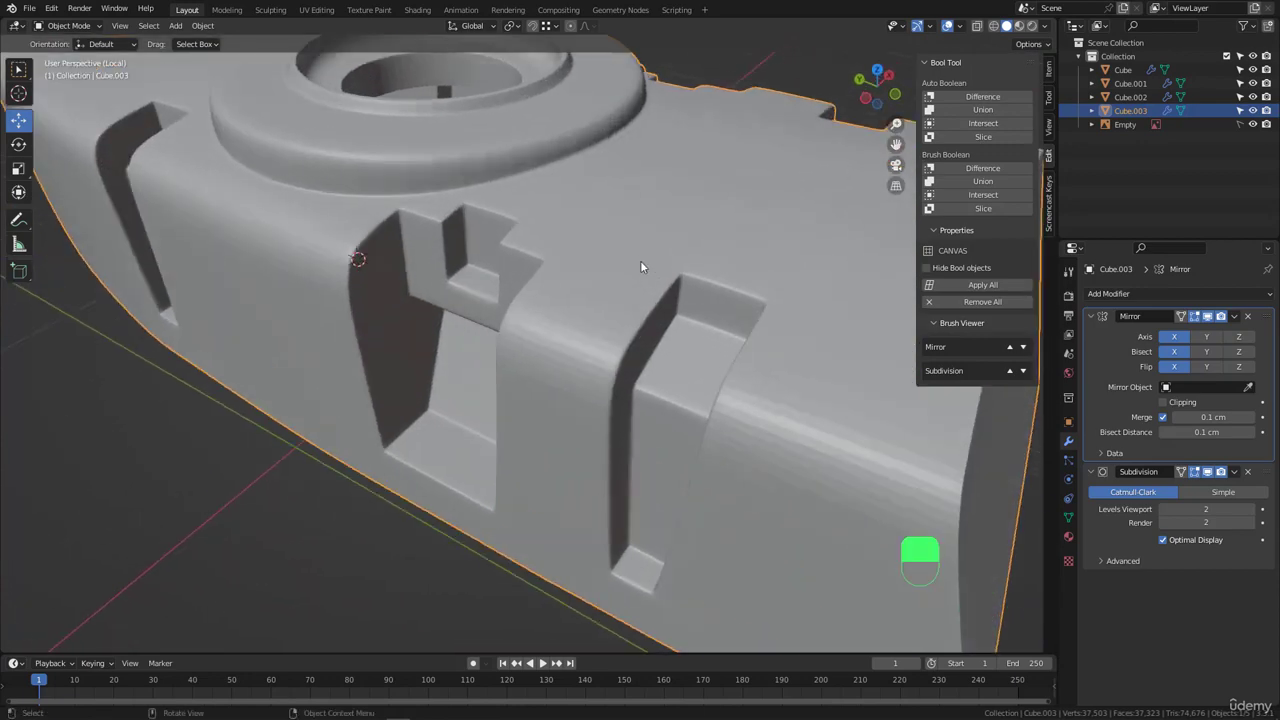
{"action": "right_click", "coordinate": [631, 243]}
{"action": "left_click", "coordinate": [613, 237]}
- Examine the smooth-shaded body from several angles, checking the stepped recess, the slots, the ring and the end face
{"action": "scroll", "coordinate": [600, 243], "scroll_direction": "down", "scroll_amount": 5}
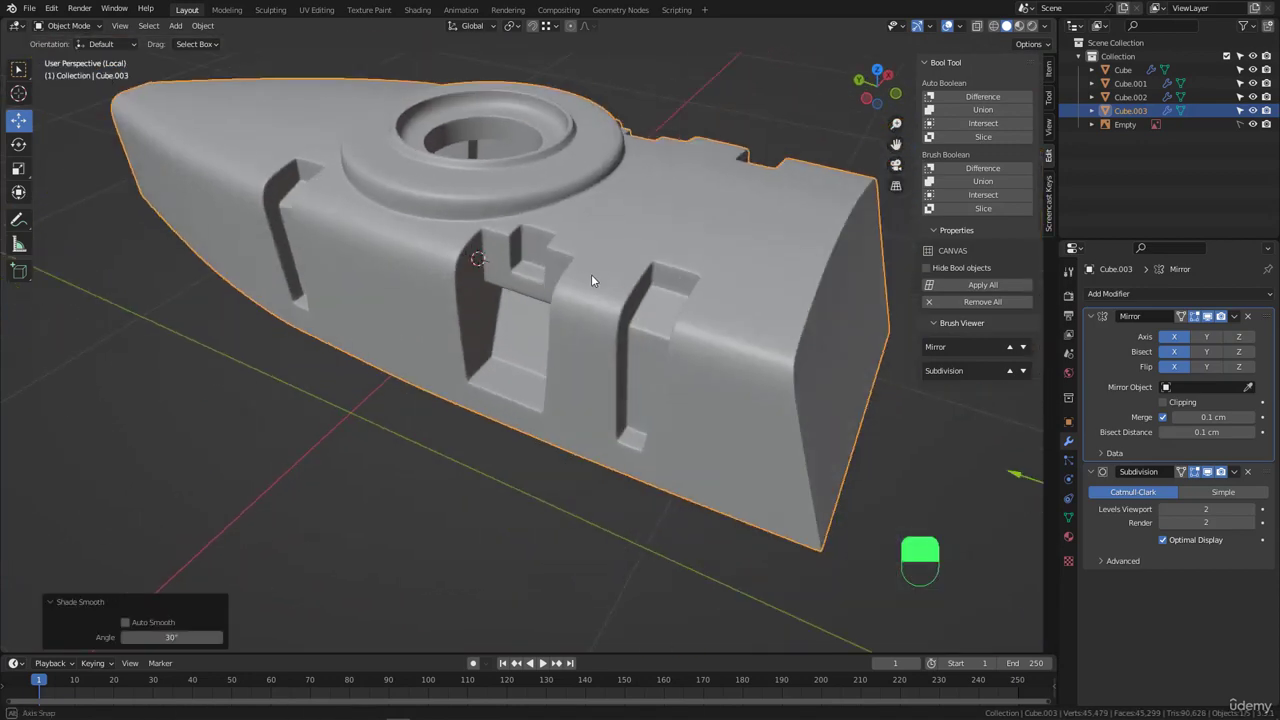
{"action": "middle_click_drag", "start_coordinate": [591, 274], "coordinate": [540, 285]}
{"action": "scroll", "coordinate": [397, 276], "scroll_direction": "up", "scroll_amount": 6}
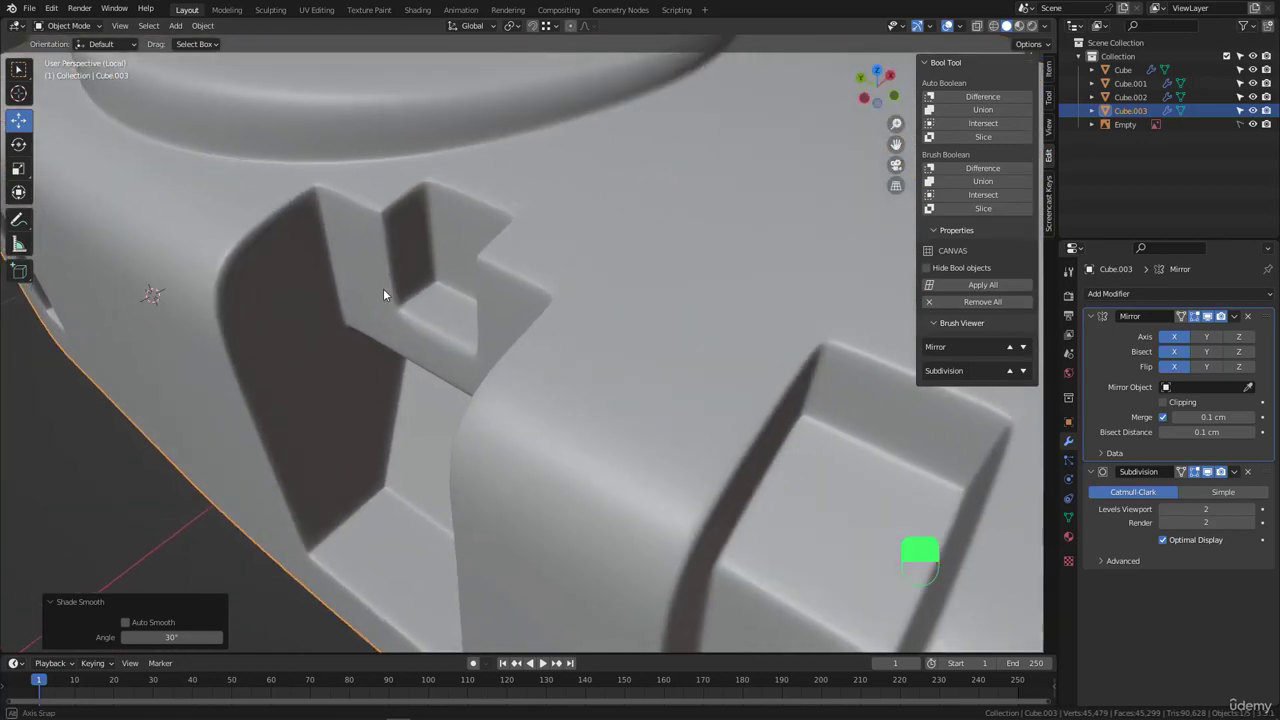
{"action": "middle_click_drag", "start_coordinate": [383, 290], "coordinate": [640, 336]}
{"action": "scroll", "coordinate": [405, 310], "scroll_direction": "down", "scroll_amount": 2}
{"action": "scroll", "coordinate": [405, 312], "scroll_direction": "down", "scroll_amount": 3}
{"action": "scroll", "coordinate": [530, 376], "scroll_direction": "down", "scroll_amount": 4}
{"action": "middle_click_drag", "start_coordinate": [640, 336], "coordinate": [720, 302], "text": "shift"}
{"action": "scroll", "coordinate": [600, 350], "scroll_direction": "up", "scroll_amount": 4}
{"action": "middle_click_drag", "start_coordinate": [440, 410], "coordinate": [496, 381]}
{"action": "scroll", "coordinate": [450, 415], "scroll_direction": "down", "scroll_amount": 8}
{"action": "middle_click_drag", "start_coordinate": [600, 382], "coordinate": [531, 391]}
{"action": "scroll", "coordinate": [540, 393], "scroll_direction": "up", "scroll_amount": 6}
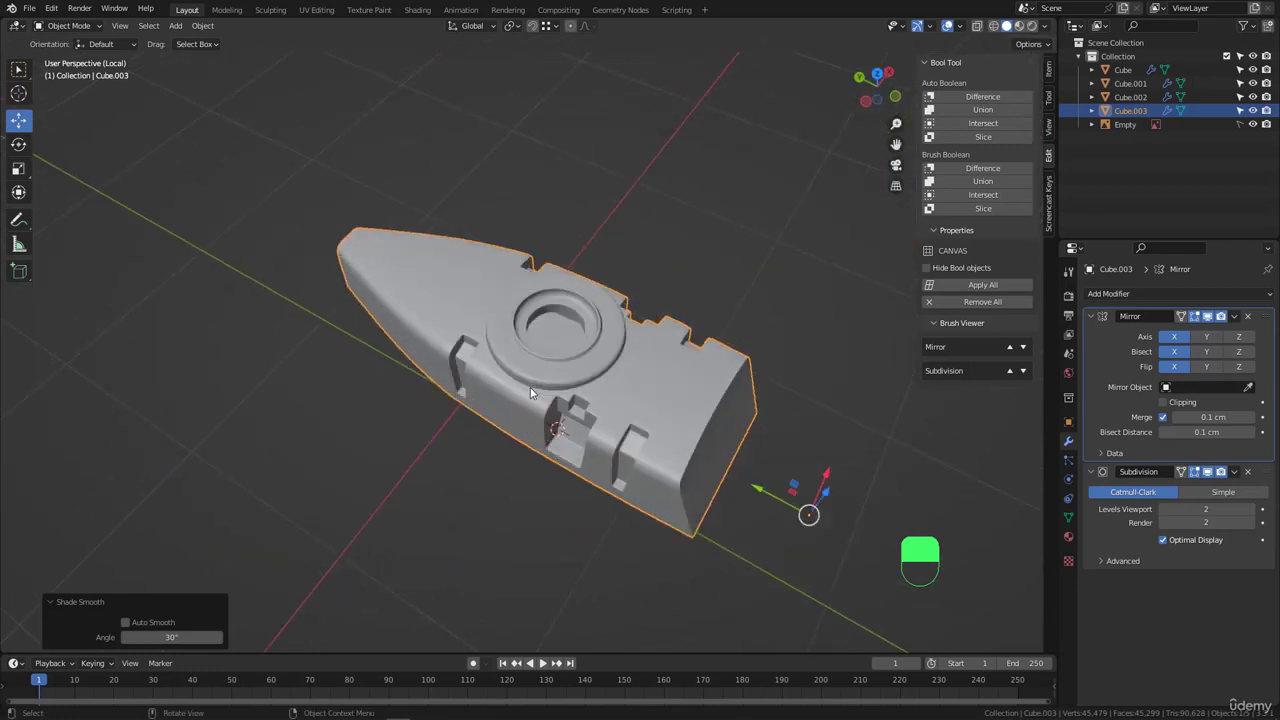
{"action": "scroll", "coordinate": [643, 414], "scroll_direction": "up", "scroll_amount": 3}
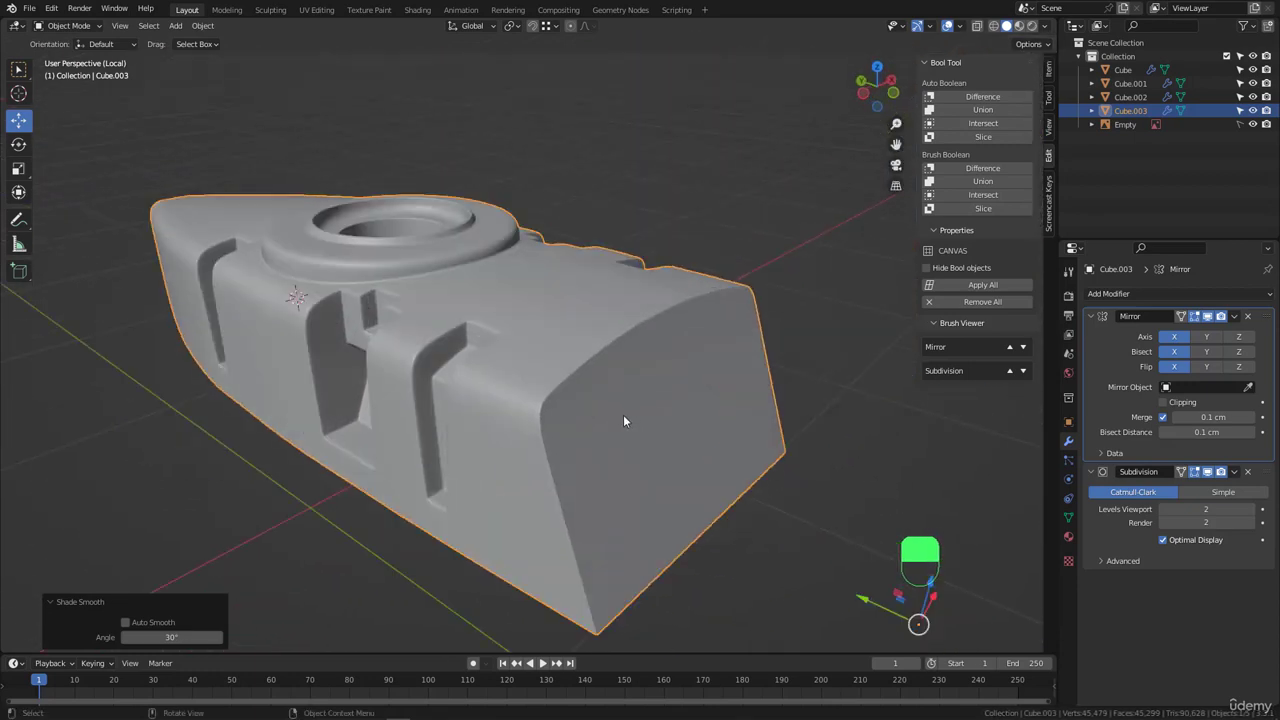